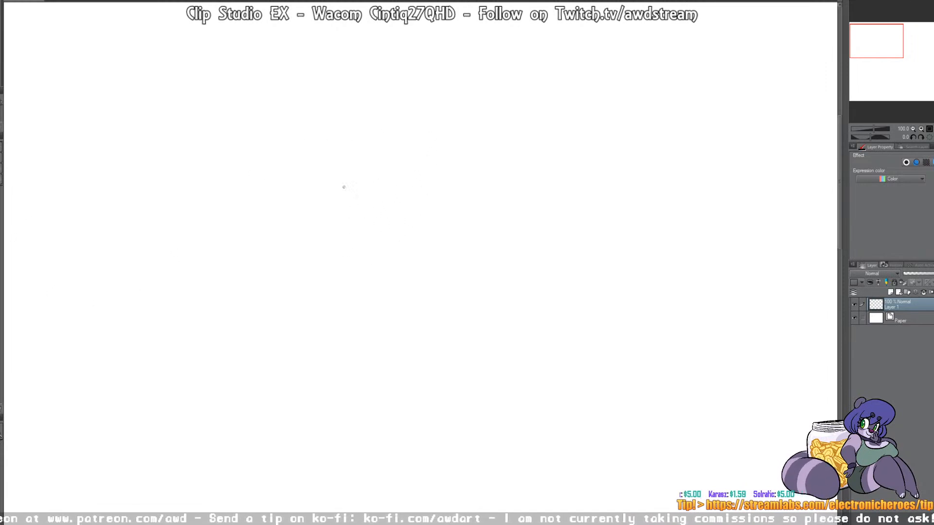
Step: Sketch a loose circle for a cartoon head in the upper middle of the canvas, with two tall oval eyes inside
{"action": "left_click_drag", "start_coordinate": [384, 197], "coordinate": [452, 184]}
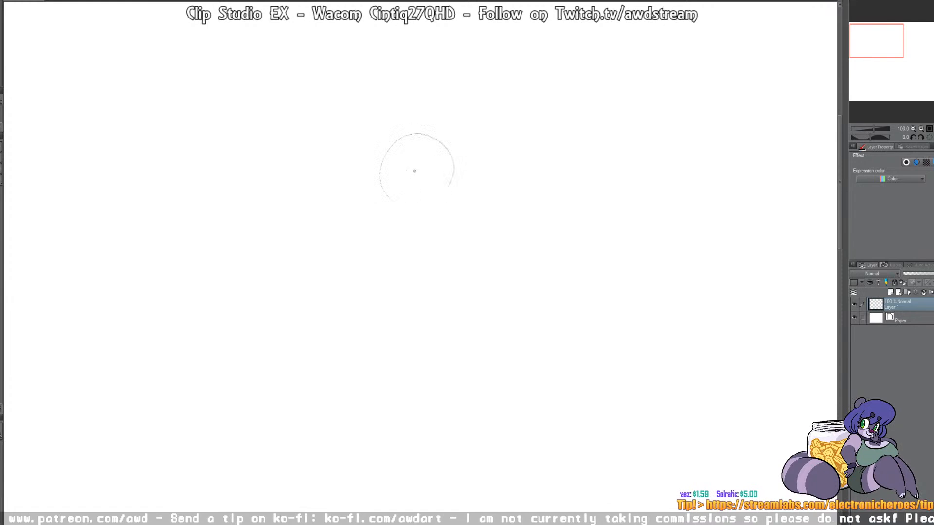
{"action": "mouse_move", "coordinate": [411, 134]}
{"action": "left_mouse_down"}
{"action": "mouse_move", "coordinate": [408, 210]}
{"action": "mouse_move", "coordinate": [455, 187]}
{"action": "mouse_move", "coordinate": [458, 134]}
{"action": "left_mouse_up"}
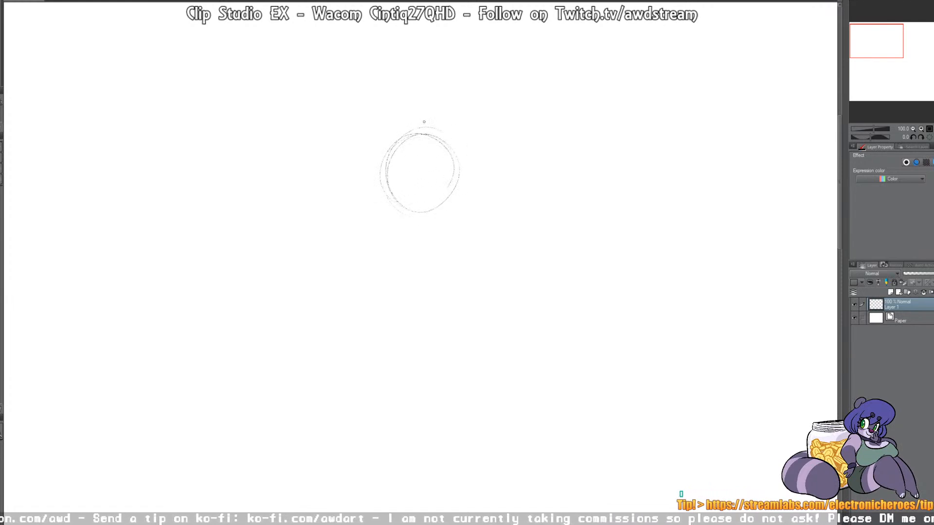
{"action": "mouse_move", "coordinate": [408, 142]}
{"action": "left_mouse_down"}
{"action": "mouse_move", "coordinate": [397, 198]}
{"action": "mouse_move", "coordinate": [418, 141]}
{"action": "mouse_move", "coordinate": [415, 203]}
{"action": "mouse_move", "coordinate": [412, 164]}
{"action": "mouse_move", "coordinate": [428, 154]}
{"action": "mouse_move", "coordinate": [416, 212]}
{"action": "left_mouse_up"}
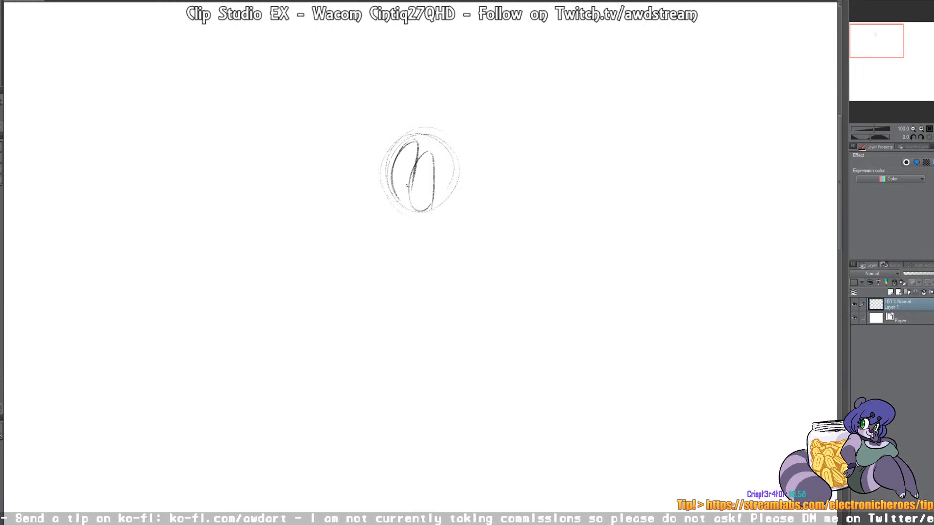
{"action": "left_click_drag", "start_coordinate": [415, 171], "coordinate": [411, 193]}
Step: Rough in the large upturned snout, the curved mouth line, the cheek and the lower jaw around the head circle
{"action": "mouse_move", "coordinate": [336, 227]}
{"action": "left_mouse_down"}
{"action": "mouse_move", "coordinate": [331, 135]}
{"action": "mouse_move", "coordinate": [383, 212]}
{"action": "left_mouse_up"}
{"action": "mouse_move", "coordinate": [325, 140]}
{"action": "left_mouse_down"}
{"action": "mouse_move", "coordinate": [357, 157]}
{"action": "mouse_move", "coordinate": [359, 237]}
{"action": "mouse_move", "coordinate": [371, 246]}
{"action": "mouse_move", "coordinate": [424, 238]}
{"action": "left_mouse_up"}
{"action": "mouse_move", "coordinate": [375, 236]}
{"action": "left_mouse_down"}
{"action": "mouse_move", "coordinate": [426, 238]}
{"action": "mouse_move", "coordinate": [423, 219]}
{"action": "mouse_move", "coordinate": [457, 186]}
{"action": "left_mouse_up"}
{"action": "left_click_drag", "start_coordinate": [389, 176], "coordinate": [389, 203]}
{"action": "mouse_move", "coordinate": [461, 185]}
{"action": "left_mouse_down"}
{"action": "mouse_move", "coordinate": [404, 237]}
{"action": "mouse_move", "coordinate": [422, 277]}
{"action": "left_mouse_up"}
{"action": "left_click_drag", "start_coordinate": [402, 241], "coordinate": [435, 286]}
{"action": "mouse_move", "coordinate": [437, 228]}
{"action": "left_mouse_down"}
{"action": "mouse_move", "coordinate": [429, 274]}
{"action": "mouse_move", "coordinate": [454, 287]}
{"action": "left_mouse_up"}
Step: Sketch the brow, the pointed crest above the eyes and the angular back of the head
{"action": "left_click_drag", "start_coordinate": [423, 144], "coordinate": [438, 176]}
{"action": "mouse_move", "coordinate": [406, 143]}
{"action": "left_mouse_down"}
{"action": "mouse_move", "coordinate": [410, 118]}
{"action": "mouse_move", "coordinate": [445, 104]}
{"action": "left_mouse_up"}
{"action": "left_click_drag", "start_coordinate": [431, 100], "coordinate": [455, 167]}
{"action": "mouse_move", "coordinate": [437, 116]}
{"action": "left_mouse_down"}
{"action": "mouse_move", "coordinate": [466, 200]}
{"action": "mouse_move", "coordinate": [440, 231]}
{"action": "mouse_move", "coordinate": [479, 171]}
{"action": "left_mouse_up"}
{"action": "mouse_move", "coordinate": [438, 128]}
{"action": "left_mouse_down"}
{"action": "mouse_move", "coordinate": [508, 177]}
{"action": "mouse_move", "coordinate": [482, 268]}
{"action": "left_mouse_up"}
{"action": "left_click_drag", "start_coordinate": [513, 194], "coordinate": [481, 290]}
Step: Sketch the jaw hinge, the long thin neck running down from the head and the small throat tuft
{"action": "mouse_move", "coordinate": [473, 222]}
{"action": "left_mouse_down"}
{"action": "mouse_move", "coordinate": [430, 239]}
{"action": "mouse_move", "coordinate": [437, 234]}
{"action": "left_mouse_up"}
{"action": "mouse_move", "coordinate": [470, 231]}
{"action": "left_mouse_down"}
{"action": "mouse_move", "coordinate": [457, 294]}
{"action": "mouse_move", "coordinate": [462, 357]}
{"action": "left_mouse_up"}
{"action": "left_click_drag", "start_coordinate": [467, 260], "coordinate": [464, 421]}
{"action": "left_click_drag", "start_coordinate": [501, 210], "coordinate": [472, 404]}
{"action": "left_click_drag", "start_coordinate": [468, 321], "coordinate": [470, 407]}
{"action": "left_click_drag", "start_coordinate": [463, 271], "coordinate": [438, 295]}
{"action": "left_click_drag", "start_coordinate": [456, 290], "coordinate": [438, 299]}
Step: Darken the snout outline and mark the pupils in the rough sketch
{"action": "mouse_move", "coordinate": [325, 131]}
{"action": "left_mouse_down"}
{"action": "mouse_move", "coordinate": [339, 231]}
{"action": "mouse_move", "coordinate": [382, 202]}
{"action": "mouse_move", "coordinate": [399, 205]}
{"action": "left_mouse_up"}
{"action": "mouse_move", "coordinate": [328, 220]}
{"action": "left_mouse_down"}
{"action": "mouse_move", "coordinate": [406, 237]}
{"action": "mouse_move", "coordinate": [454, 186]}
{"action": "mouse_move", "coordinate": [428, 227]}
{"action": "left_mouse_up"}
{"action": "mouse_move", "coordinate": [410, 193]}
{"action": "left_mouse_down"}
{"action": "mouse_move", "coordinate": [427, 208]}
{"action": "mouse_move", "coordinate": [432, 150]}
{"action": "mouse_move", "coordinate": [430, 198]}
{"action": "mouse_move", "coordinate": [413, 140]}
{"action": "mouse_move", "coordinate": [413, 195]}
{"action": "mouse_move", "coordinate": [388, 202]}
{"action": "left_mouse_up"}
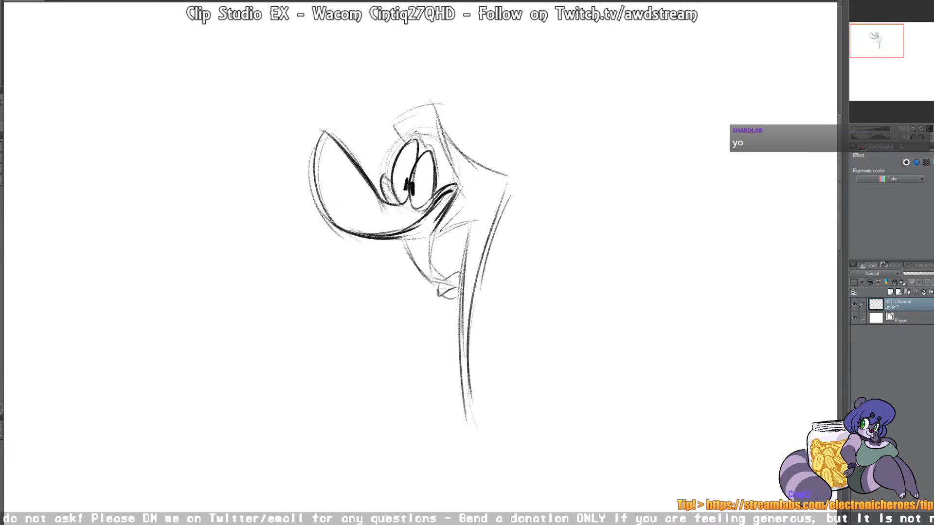
Step: Strengthen the sketch lines of the eyelids, open jaw, cheek and crest
{"action": "mouse_move", "coordinate": [409, 142]}
{"action": "left_mouse_down"}
{"action": "mouse_move", "coordinate": [418, 126]}
{"action": "mouse_move", "coordinate": [437, 181]}
{"action": "left_mouse_up"}
{"action": "mouse_move", "coordinate": [404, 143]}
{"action": "left_mouse_down"}
{"action": "mouse_move", "coordinate": [389, 121]}
{"action": "mouse_move", "coordinate": [423, 108]}
{"action": "mouse_move", "coordinate": [461, 176]}
{"action": "mouse_move", "coordinate": [417, 279]}
{"action": "left_mouse_up"}
{"action": "left_click_drag", "start_coordinate": [404, 239], "coordinate": [449, 286]}
{"action": "mouse_move", "coordinate": [431, 230]}
{"action": "left_mouse_down"}
{"action": "mouse_move", "coordinate": [432, 270]}
{"action": "mouse_move", "coordinate": [459, 285]}
{"action": "mouse_move", "coordinate": [437, 291]}
{"action": "left_mouse_up"}
{"action": "left_click_drag", "start_coordinate": [468, 222], "coordinate": [442, 234]}
{"action": "left_click_drag", "start_coordinate": [443, 123], "coordinate": [482, 177]}
{"action": "left_click_drag", "start_coordinate": [479, 217], "coordinate": [455, 232]}
{"action": "left_click_drag", "start_coordinate": [459, 151], "coordinate": [468, 161]}
Step: Redraw the back of the head and the tapering neck with heavier sketch lines
{"action": "mouse_move", "coordinate": [468, 162]}
{"action": "left_mouse_down"}
{"action": "mouse_move", "coordinate": [510, 181]}
{"action": "mouse_move", "coordinate": [483, 283]}
{"action": "left_mouse_up"}
{"action": "mouse_move", "coordinate": [470, 229]}
{"action": "left_mouse_down"}
{"action": "mouse_move", "coordinate": [467, 282]}
{"action": "mouse_move", "coordinate": [450, 300]}
{"action": "mouse_move", "coordinate": [461, 404]}
{"action": "left_mouse_up"}
{"action": "left_click_drag", "start_coordinate": [460, 298], "coordinate": [467, 414]}
{"action": "mouse_move", "coordinate": [481, 287]}
{"action": "left_mouse_down"}
{"action": "mouse_move", "coordinate": [459, 318]}
{"action": "mouse_move", "coordinate": [461, 304]}
{"action": "left_mouse_up"}
{"action": "mouse_move", "coordinate": [496, 224]}
{"action": "left_mouse_down"}
{"action": "mouse_move", "coordinate": [481, 271]}
{"action": "mouse_move", "coordinate": [445, 316]}
{"action": "mouse_move", "coordinate": [466, 279]}
{"action": "left_mouse_up"}
{"action": "left_click_drag", "start_coordinate": [508, 191], "coordinate": [483, 287]}
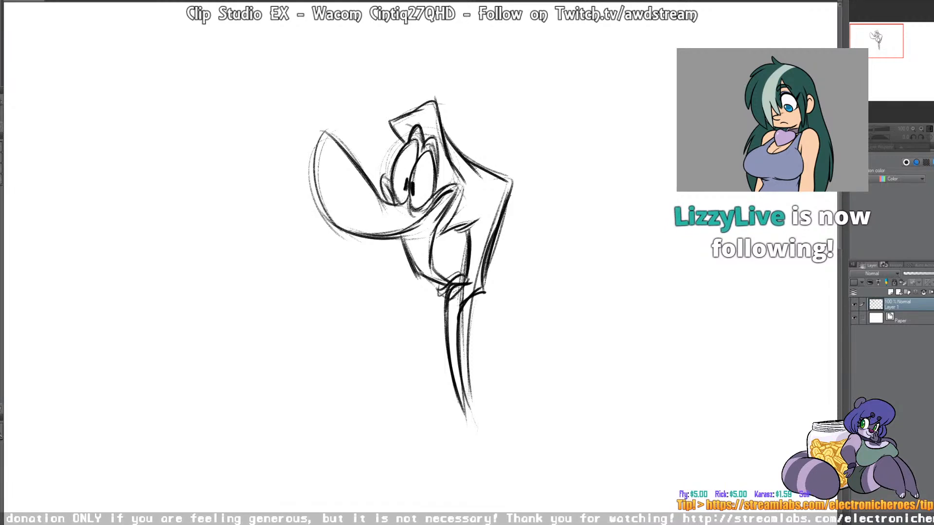
Step: Sketch a thick round body at the base of the neck and reinforce the neck lines leading into it
{"action": "mouse_move", "coordinate": [473, 298]}
{"action": "left_mouse_down"}
{"action": "mouse_move", "coordinate": [479, 321]}
{"action": "mouse_move", "coordinate": [418, 373]}
{"action": "mouse_move", "coordinate": [428, 371]}
{"action": "mouse_move", "coordinate": [419, 367]}
{"action": "mouse_move", "coordinate": [457, 366]}
{"action": "mouse_move", "coordinate": [421, 394]}
{"action": "mouse_move", "coordinate": [427, 411]}
{"action": "left_mouse_up"}
{"action": "left_click_drag", "start_coordinate": [452, 275], "coordinate": [450, 349]}
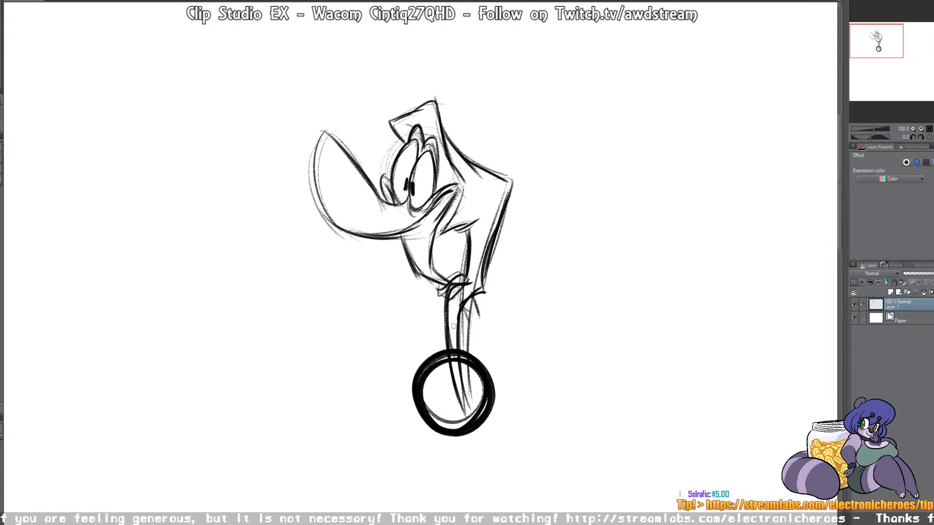
{"action": "left_click_drag", "start_coordinate": [466, 281], "coordinate": [446, 348]}
{"action": "left_click_drag", "start_coordinate": [459, 316], "coordinate": [477, 292]}
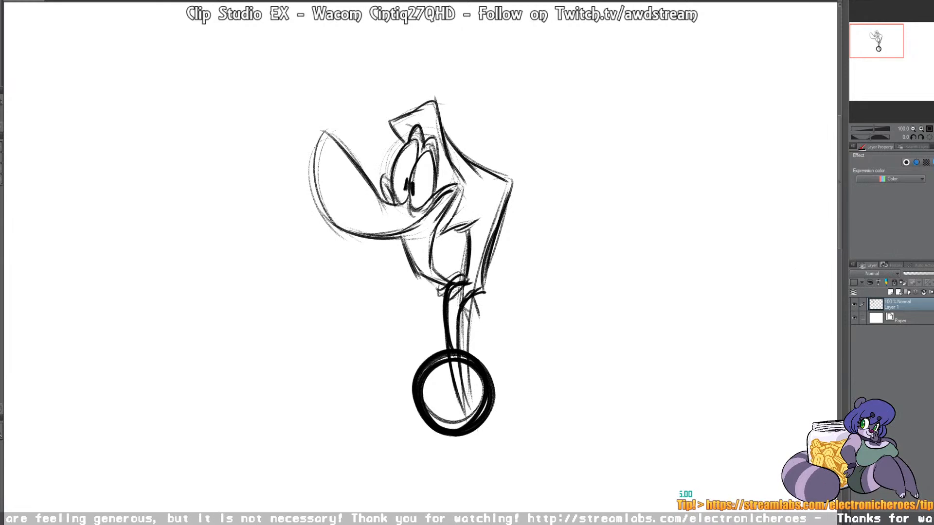
Step: Turn on the blue layer color for the sketch layer and lower its opacity to 29%
{"action": "left_click", "coordinate": [932, 162]}
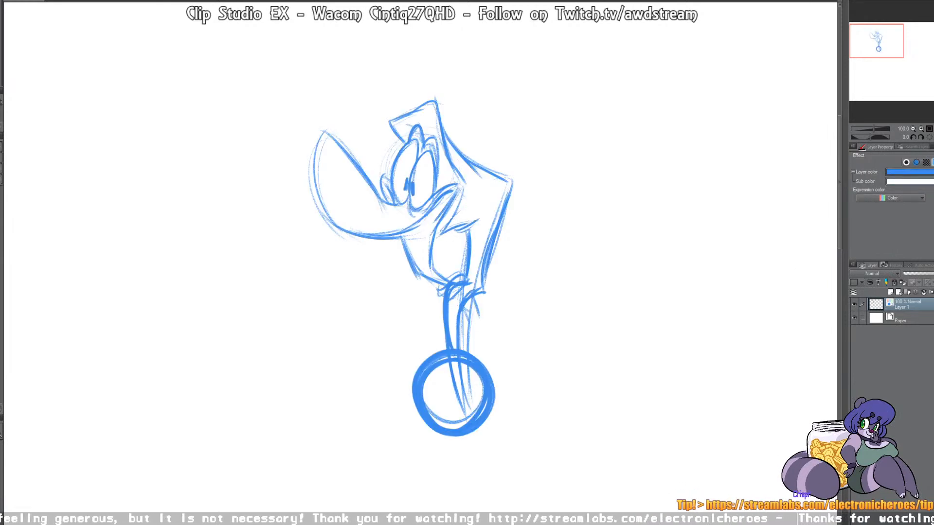
{"action": "left_click", "coordinate": [914, 274]}
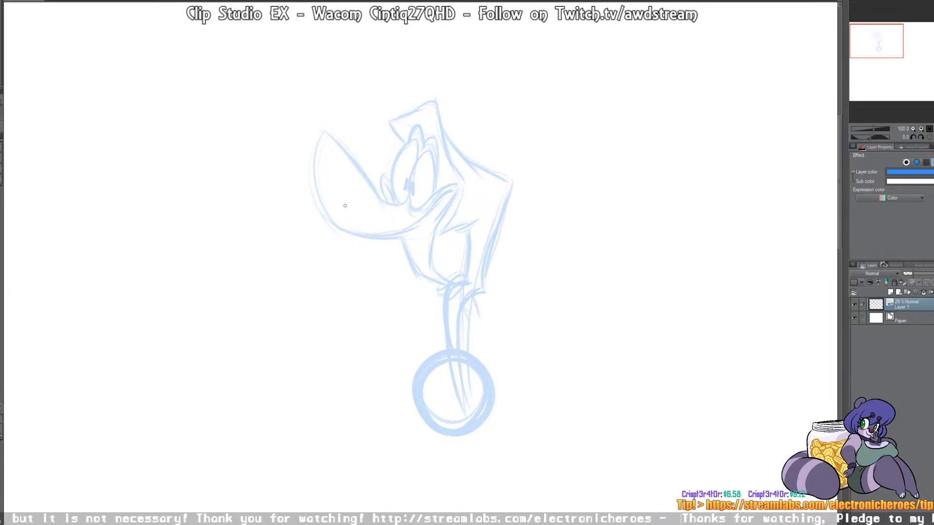
{"action": "scroll", "coordinate": [453, 183], "scroll_direction": "up", "scroll_amount": 3}
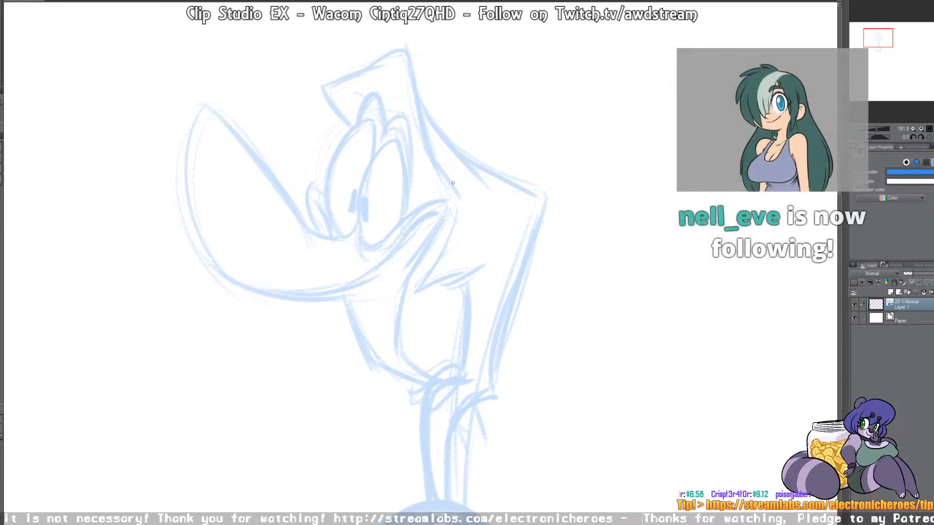
{"action": "scroll", "coordinate": [453, 183], "scroll_direction": "down", "scroll_amount": 1}
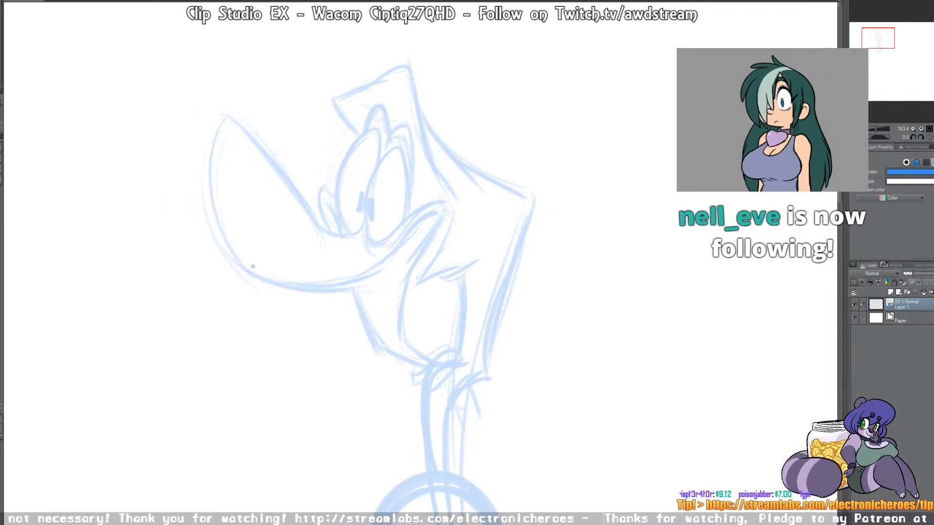
{"action": "left_click_drag", "start_coordinate": [274, 283], "coordinate": [223, 125]}
{"action": "key", "text": "ctrl+z"}
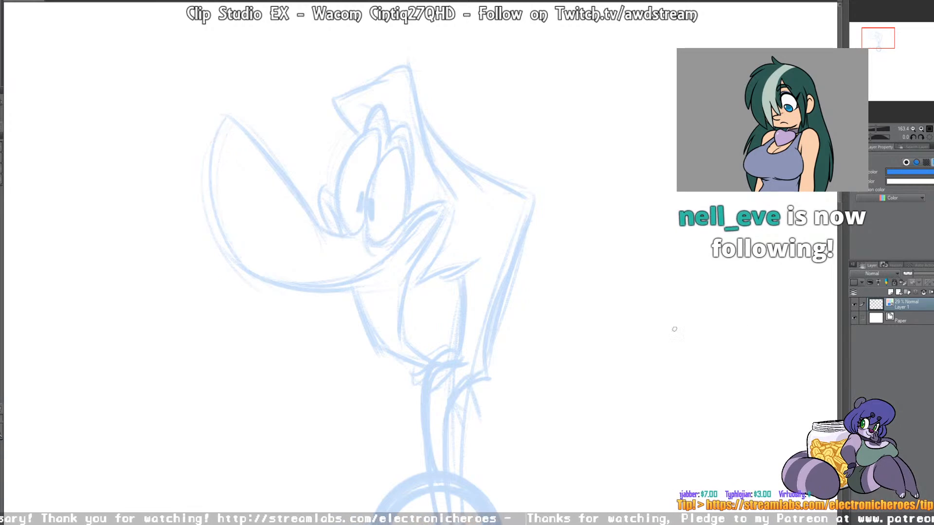
Step: Create a new layer above the sketch and ink the snout outline and mouth corner in clean black lines
{"action": "key", "text": "ctrl+shift+n"}
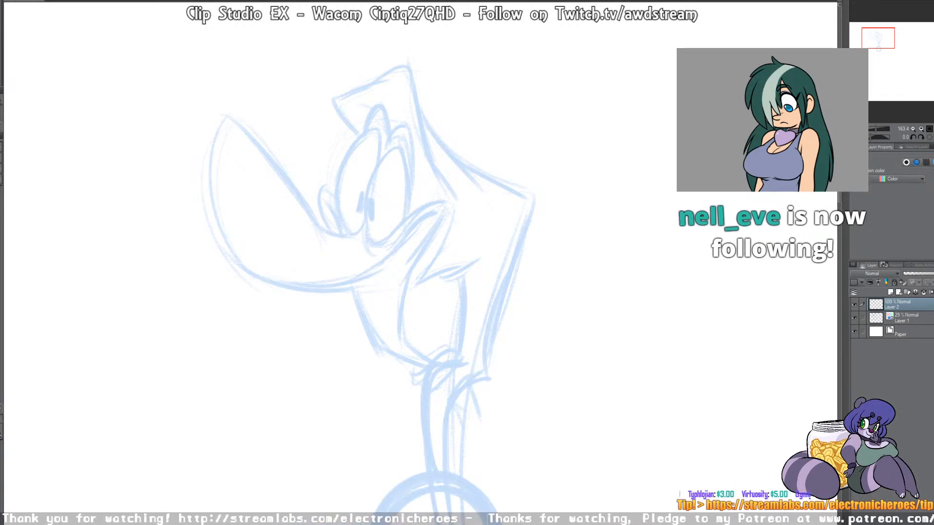
{"action": "mouse_move", "coordinate": [279, 283]}
{"action": "left_mouse_down"}
{"action": "mouse_move", "coordinate": [244, 262]}
{"action": "mouse_move", "coordinate": [226, 119]}
{"action": "mouse_move", "coordinate": [331, 256]}
{"action": "left_mouse_up"}
{"action": "key", "text": "ctrl+z"}
{"action": "mouse_move", "coordinate": [269, 282]}
{"action": "left_mouse_down"}
{"action": "mouse_move", "coordinate": [210, 146]}
{"action": "mouse_move", "coordinate": [322, 245]}
{"action": "mouse_move", "coordinate": [349, 232]}
{"action": "mouse_move", "coordinate": [396, 240]}
{"action": "left_mouse_up"}
{"action": "key", "text": "ctrl+z"}
{"action": "mouse_move", "coordinate": [249, 277]}
{"action": "left_mouse_down"}
{"action": "mouse_move", "coordinate": [363, 274]}
{"action": "mouse_move", "coordinate": [396, 239]}
{"action": "mouse_move", "coordinate": [442, 217]}
{"action": "left_mouse_up"}
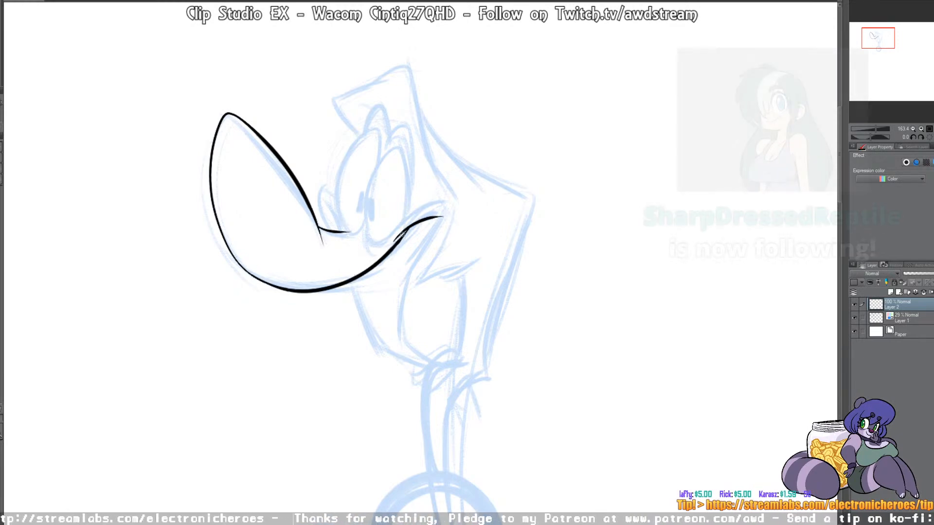
{"action": "mouse_move", "coordinate": [399, 224]}
{"action": "left_mouse_down"}
{"action": "mouse_move", "coordinate": [452, 204]}
{"action": "mouse_move", "coordinate": [421, 247]}
{"action": "left_mouse_up"}
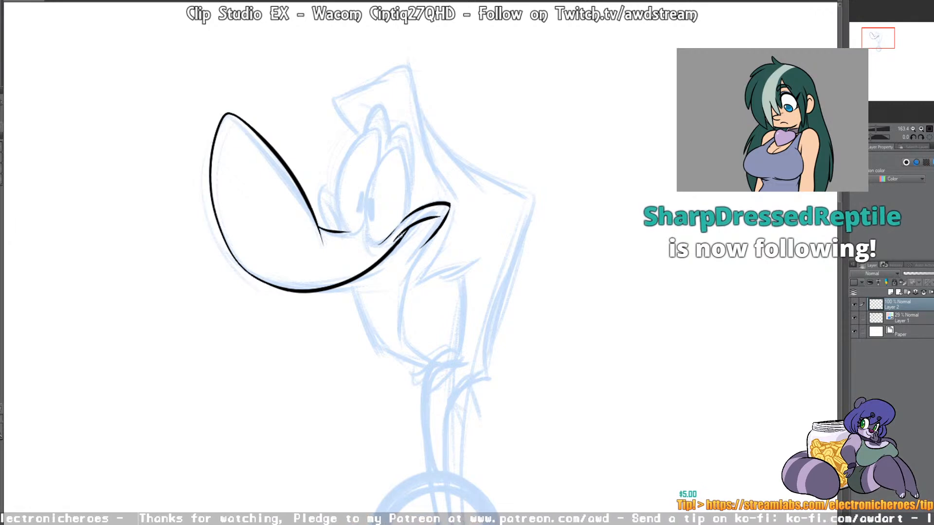
Step: Ink the lower jaw and the inner edge of the open mouth
{"action": "left_click_drag", "start_coordinate": [349, 284], "coordinate": [391, 354]}
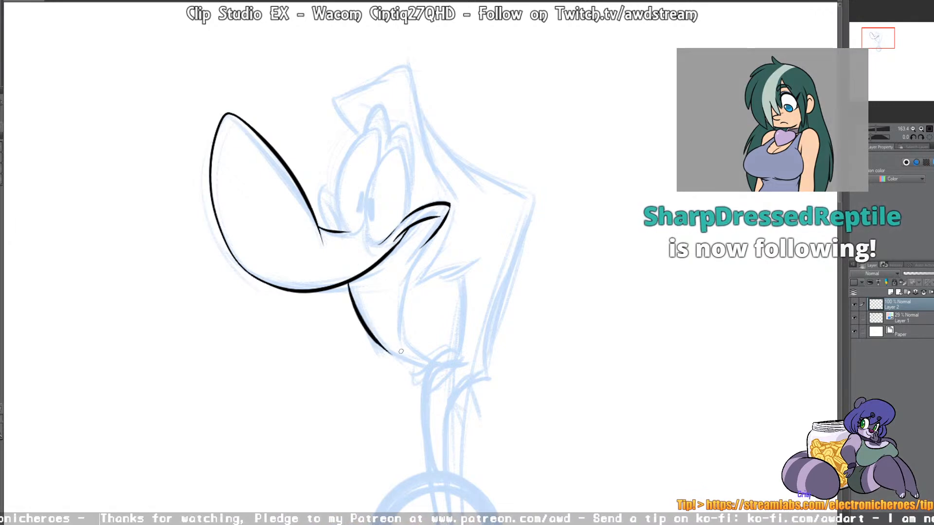
{"action": "mouse_move", "coordinate": [424, 242]}
{"action": "left_mouse_down"}
{"action": "mouse_move", "coordinate": [401, 337]}
{"action": "mouse_move", "coordinate": [435, 366]}
{"action": "mouse_move", "coordinate": [447, 354]}
{"action": "left_mouse_up"}
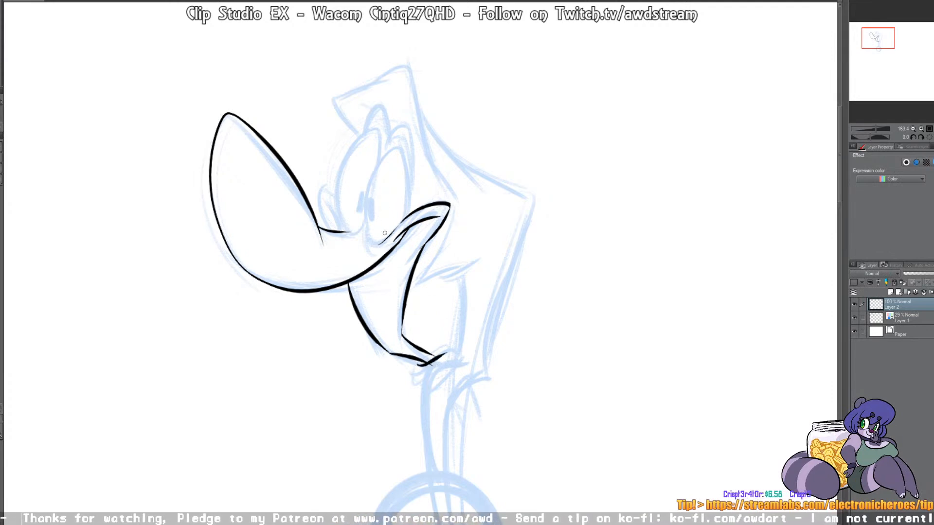
Step: Ink both oval eyes with their pupils and the raised eyelids above them
{"action": "left_click_drag", "start_coordinate": [374, 242], "coordinate": [399, 149]}
{"action": "key", "text": "ctrl+z"}
{"action": "mouse_move", "coordinate": [387, 238]}
{"action": "left_mouse_down"}
{"action": "mouse_move", "coordinate": [368, 237]}
{"action": "mouse_move", "coordinate": [401, 145]}
{"action": "mouse_move", "coordinate": [412, 209]}
{"action": "left_mouse_up"}
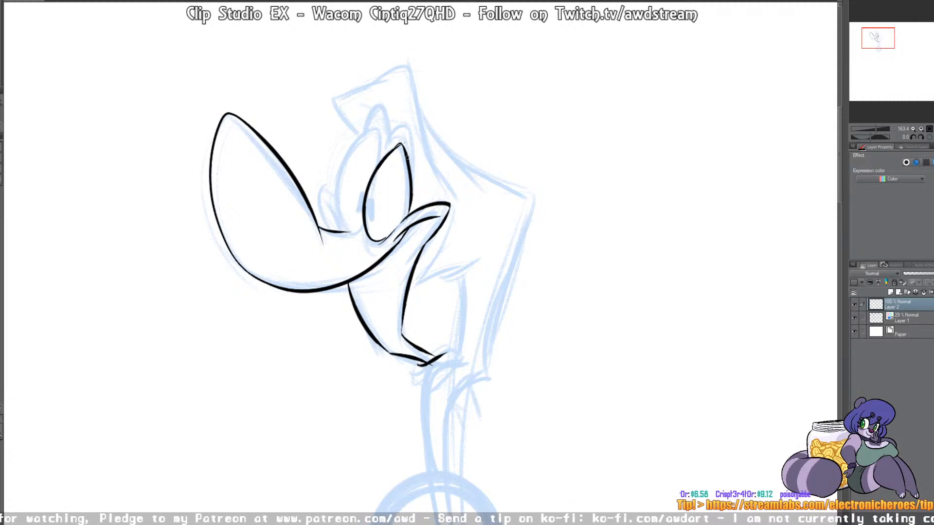
{"action": "key", "text": "ctrl+z"}
{"action": "left_click_drag", "start_coordinate": [397, 142], "coordinate": [405, 149]}
{"action": "mouse_move", "coordinate": [371, 197]}
{"action": "left_mouse_down"}
{"action": "mouse_move", "coordinate": [371, 223]}
{"action": "mouse_move", "coordinate": [363, 191]}
{"action": "left_mouse_up"}
{"action": "mouse_move", "coordinate": [363, 227]}
{"action": "left_mouse_down"}
{"action": "mouse_move", "coordinate": [380, 126]}
{"action": "mouse_move", "coordinate": [383, 165]}
{"action": "left_mouse_up"}
{"action": "mouse_move", "coordinate": [366, 131]}
{"action": "left_mouse_down"}
{"action": "mouse_move", "coordinate": [413, 138]}
{"action": "mouse_move", "coordinate": [413, 185]}
{"action": "left_mouse_up"}
{"action": "key", "text": "ctrl+z"}
{"action": "mouse_move", "coordinate": [389, 144]}
{"action": "left_mouse_down"}
{"action": "mouse_move", "coordinate": [407, 125]}
{"action": "mouse_move", "coordinate": [421, 169]}
{"action": "mouse_move", "coordinate": [411, 213]}
{"action": "left_mouse_up"}
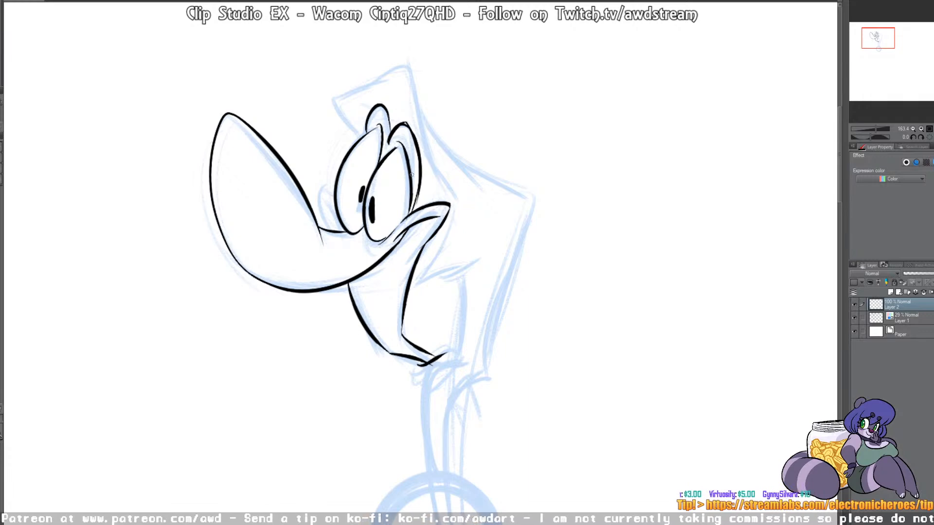
Step: Ink the small bump between the snout and far eye, and the pointed crest on top of the head
{"action": "left_click_drag", "start_coordinate": [322, 228], "coordinate": [334, 197]}
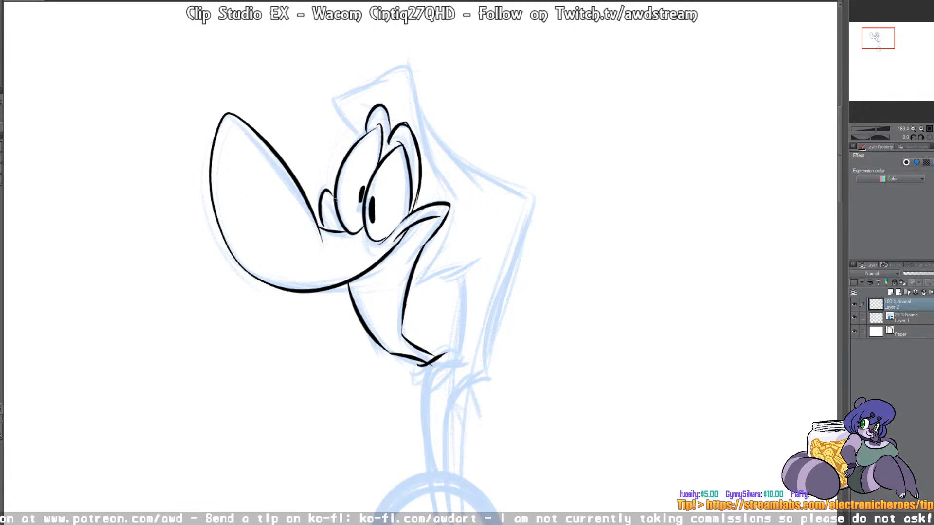
{"action": "left_click_drag", "start_coordinate": [336, 230], "coordinate": [330, 214]}
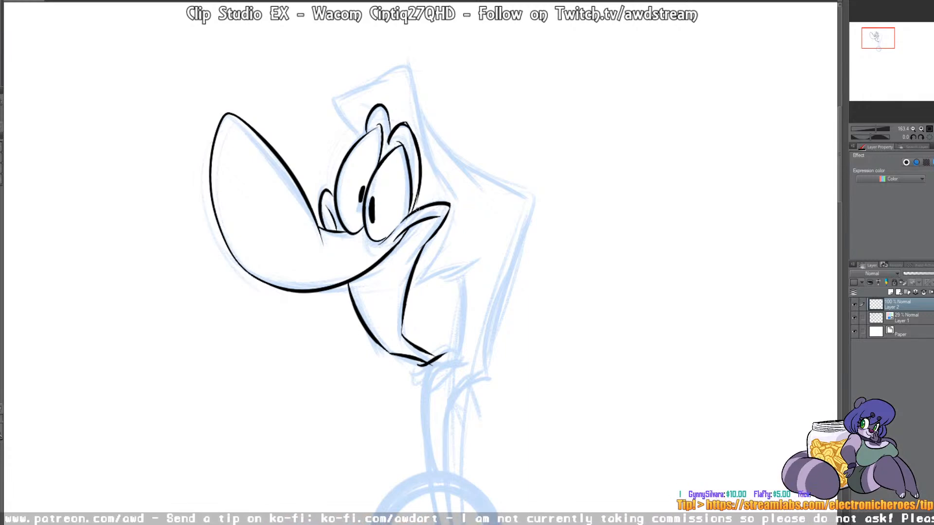
{"action": "mouse_move", "coordinate": [358, 133]}
{"action": "left_mouse_down"}
{"action": "mouse_move", "coordinate": [368, 94]}
{"action": "mouse_move", "coordinate": [399, 74]}
{"action": "mouse_move", "coordinate": [440, 163]}
{"action": "left_mouse_up"}
{"action": "mouse_move", "coordinate": [361, 137]}
{"action": "left_mouse_down"}
{"action": "mouse_move", "coordinate": [340, 110]}
{"action": "mouse_move", "coordinate": [389, 87]}
{"action": "left_mouse_up"}
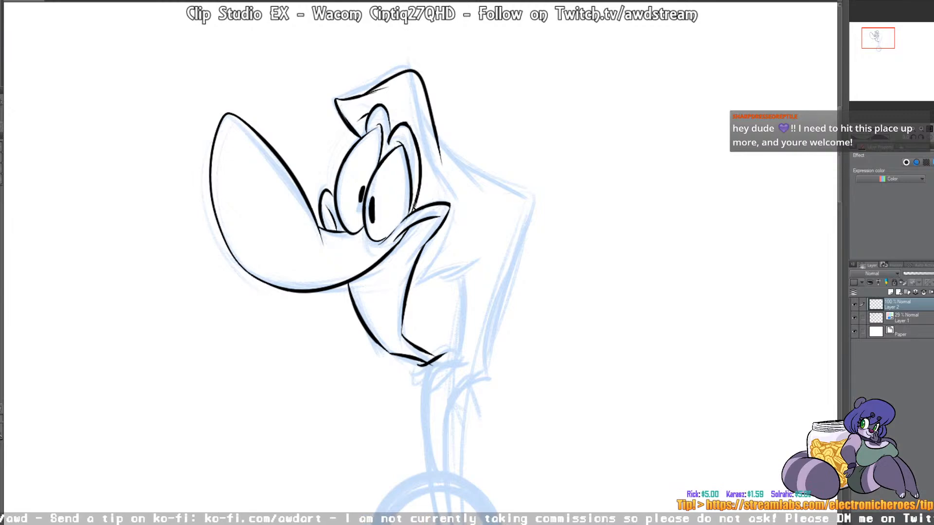
Step: Ink the cheek creases, the jaw hinge, the angular back of the head and the curved neck lines
{"action": "left_click_drag", "start_coordinate": [409, 286], "coordinate": [443, 244]}
{"action": "left_click_drag", "start_coordinate": [457, 213], "coordinate": [444, 254]}
{"action": "mouse_move", "coordinate": [414, 282]}
{"action": "left_mouse_down"}
{"action": "mouse_move", "coordinate": [466, 268]}
{"action": "mouse_move", "coordinate": [487, 248]}
{"action": "left_mouse_up"}
{"action": "left_click_drag", "start_coordinate": [451, 275], "coordinate": [467, 278]}
{"action": "mouse_move", "coordinate": [435, 129]}
{"action": "left_mouse_down"}
{"action": "mouse_move", "coordinate": [474, 170]}
{"action": "mouse_move", "coordinate": [515, 187]}
{"action": "mouse_move", "coordinate": [506, 279]}
{"action": "mouse_move", "coordinate": [455, 354]}
{"action": "mouse_move", "coordinate": [428, 447]}
{"action": "mouse_move", "coordinate": [439, 479]}
{"action": "left_mouse_up"}
{"action": "mouse_move", "coordinate": [449, 479]}
{"action": "left_mouse_down"}
{"action": "mouse_move", "coordinate": [442, 455]}
{"action": "mouse_move", "coordinate": [462, 385]}
{"action": "left_mouse_up"}
{"action": "left_click_drag", "start_coordinate": [489, 364], "coordinate": [523, 247]}
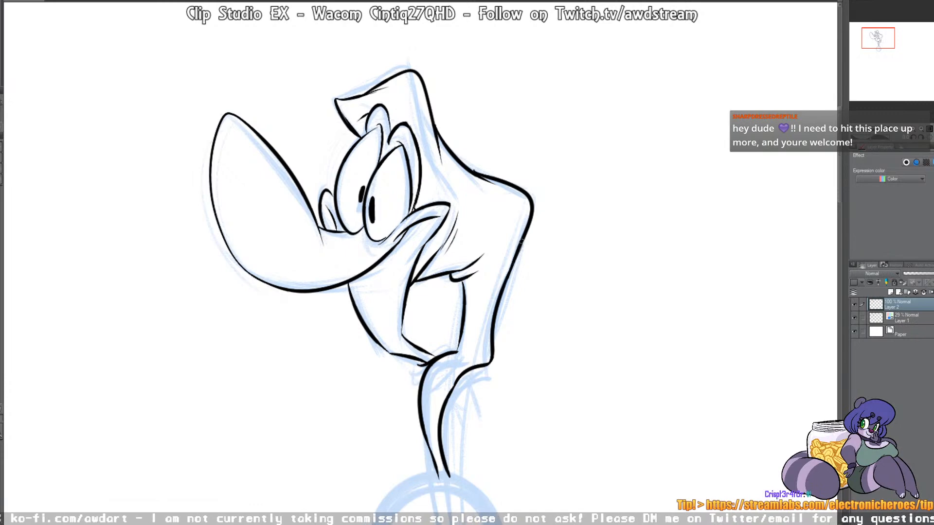
Step: Ink the tongue bump in the mouth, the rounded throat tuft and the flap behind the neck
{"action": "left_click_drag", "start_coordinate": [419, 361], "coordinate": [421, 390]}
{"action": "left_click_drag", "start_coordinate": [429, 352], "coordinate": [456, 348]}
{"action": "mouse_move", "coordinate": [413, 390]}
{"action": "left_mouse_down"}
{"action": "mouse_move", "coordinate": [406, 396]}
{"action": "mouse_move", "coordinate": [417, 405]}
{"action": "left_mouse_up"}
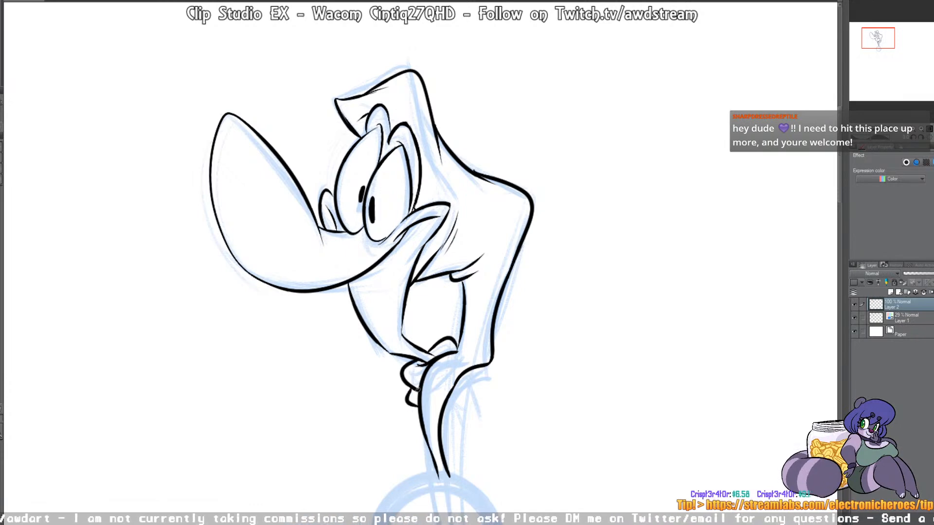
{"action": "mouse_move", "coordinate": [495, 365]}
{"action": "left_mouse_down"}
{"action": "mouse_move", "coordinate": [482, 422]}
{"action": "mouse_move", "coordinate": [421, 440]}
{"action": "mouse_move", "coordinate": [502, 446]}
{"action": "mouse_move", "coordinate": [396, 380]}
{"action": "left_mouse_up"}
Step: Ink the round body as a clean circle at the base of the neck
{"action": "scroll", "coordinate": [464, 435], "scroll_direction": "down", "scroll_amount": 5}
{"action": "key", "text": "ctrl+z"}
{"action": "mouse_move", "coordinate": [461, 449]}
{"action": "left_mouse_down"}
{"action": "mouse_move", "coordinate": [417, 436]}
{"action": "mouse_move", "coordinate": [441, 328]}
{"action": "mouse_move", "coordinate": [499, 434]}
{"action": "mouse_move", "coordinate": [454, 449]}
{"action": "mouse_move", "coordinate": [393, 392]}
{"action": "mouse_move", "coordinate": [504, 344]}
{"action": "mouse_move", "coordinate": [475, 449]}
{"action": "mouse_move", "coordinate": [429, 449]}
{"action": "mouse_move", "coordinate": [485, 443]}
{"action": "left_mouse_up"}
{"action": "key", "text": "ctrl+z"}
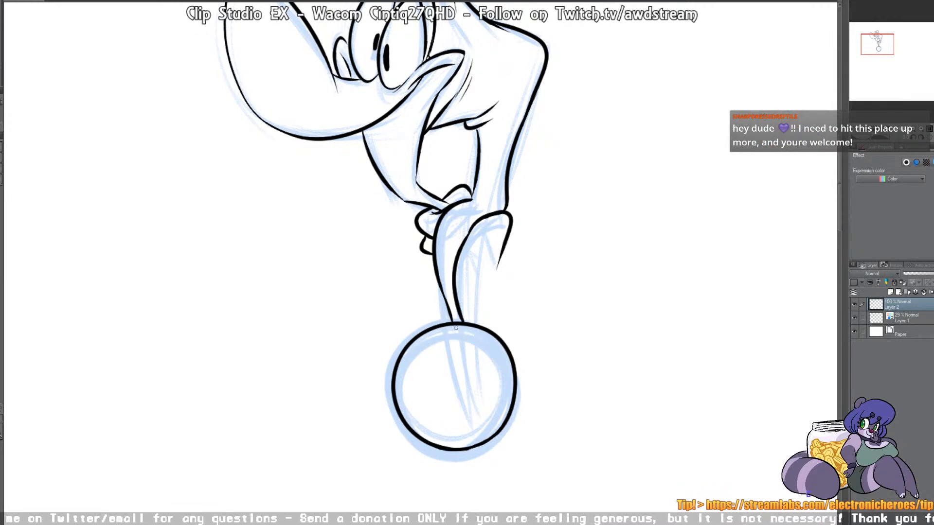
Step: Add finishing ink strokes to the throat tuft and below the near eye
{"action": "left_click_drag", "start_coordinate": [424, 242], "coordinate": [429, 367]}
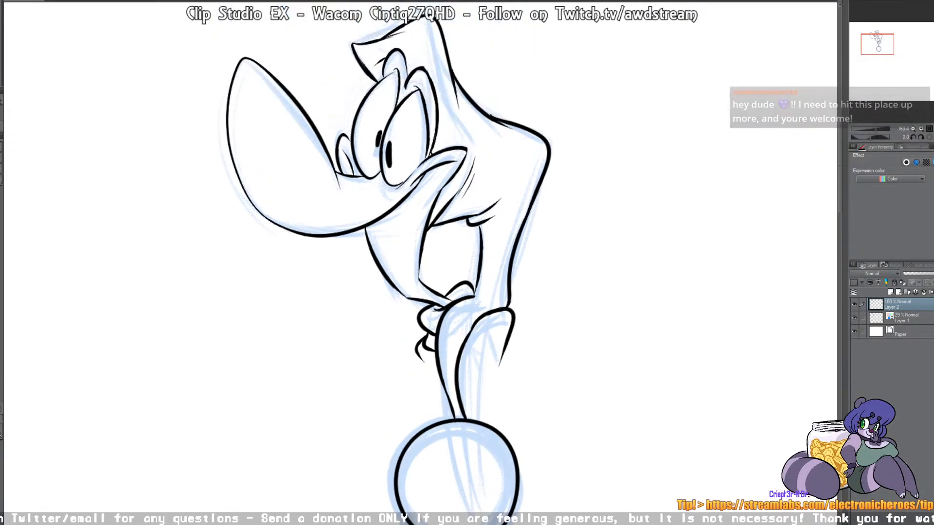
{"action": "left_click_drag", "start_coordinate": [391, 189], "coordinate": [423, 165]}
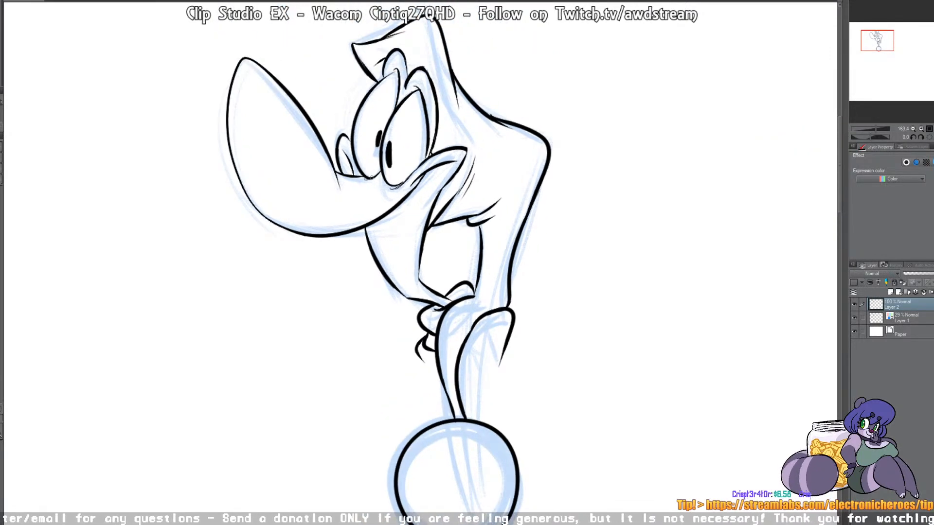
{"action": "left_click_drag", "start_coordinate": [425, 233], "coordinate": [451, 271]}
{"action": "left_click_drag", "start_coordinate": [647, 244], "coordinate": [639, 239]}
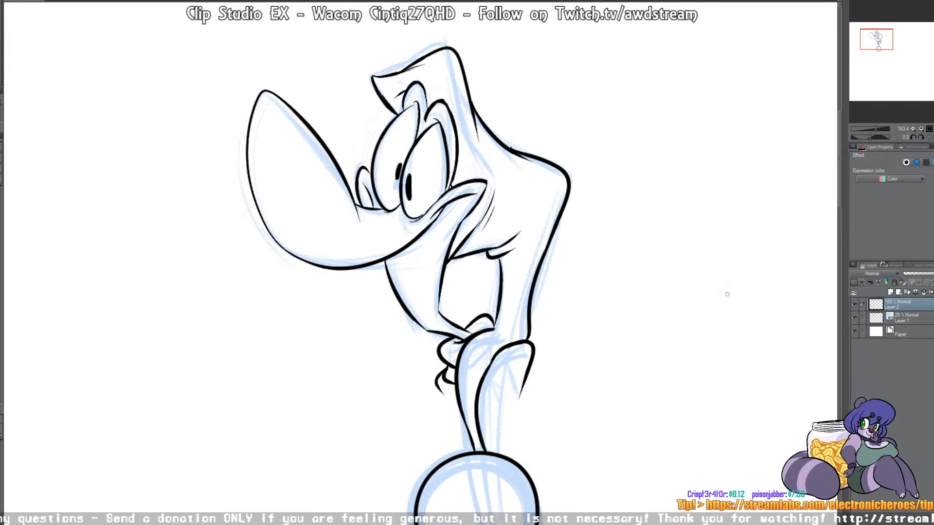
Step: Hide the blue sketch layer and add a new layer between it and the line art
{"action": "scroll", "coordinate": [477, 225], "scroll_direction": "down", "scroll_amount": 5}
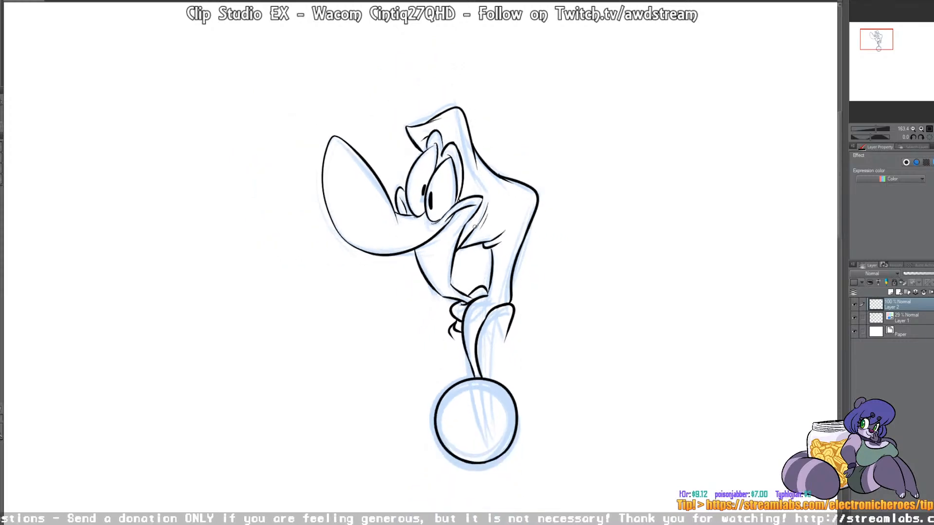
{"action": "left_click_drag", "start_coordinate": [477, 226], "coordinate": [440, 220]}
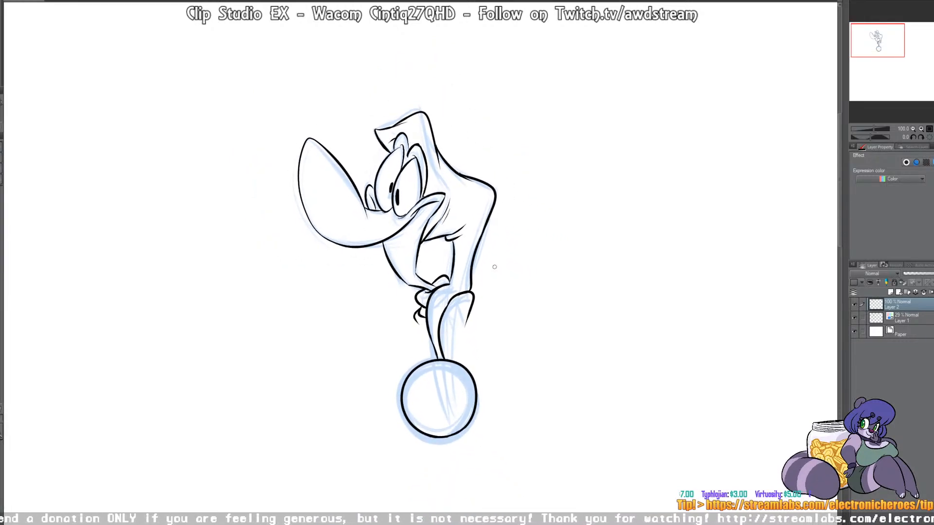
{"action": "left_click", "coordinate": [855, 318]}
{"action": "left_click", "coordinate": [906, 318]}
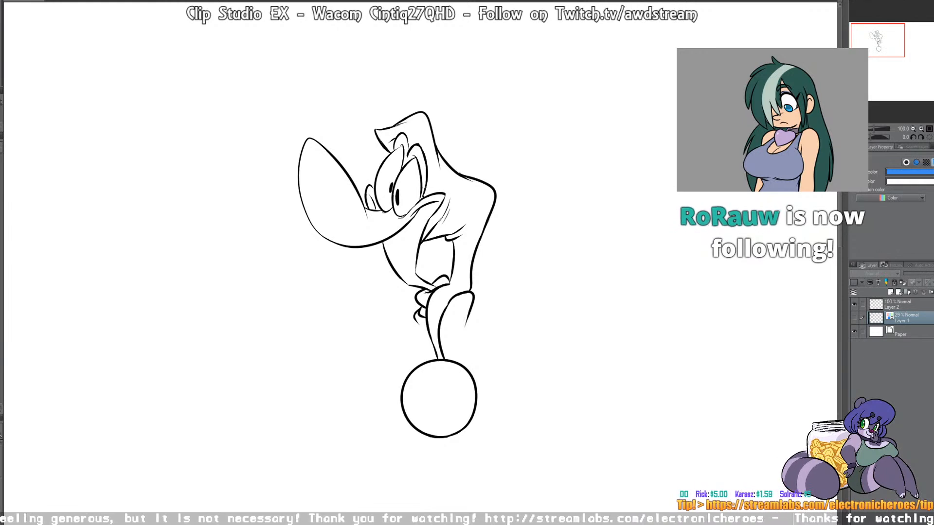
{"action": "key", "text": "ctrl+shift+n"}
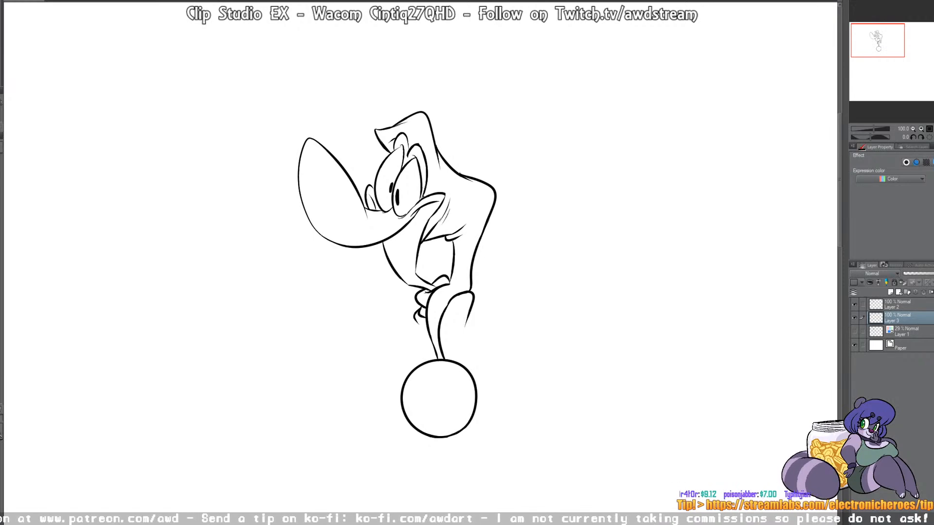
Step: Paint a rounded light blue area behind the head and neck on the new layer below the line art
{"action": "key", "text": "alt+Delete"}
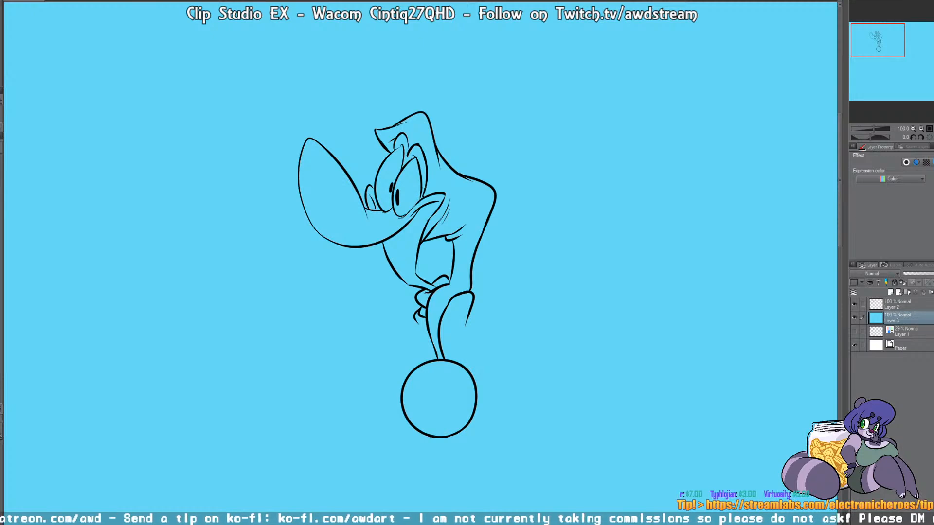
{"action": "key", "text": "ctrl+z"}
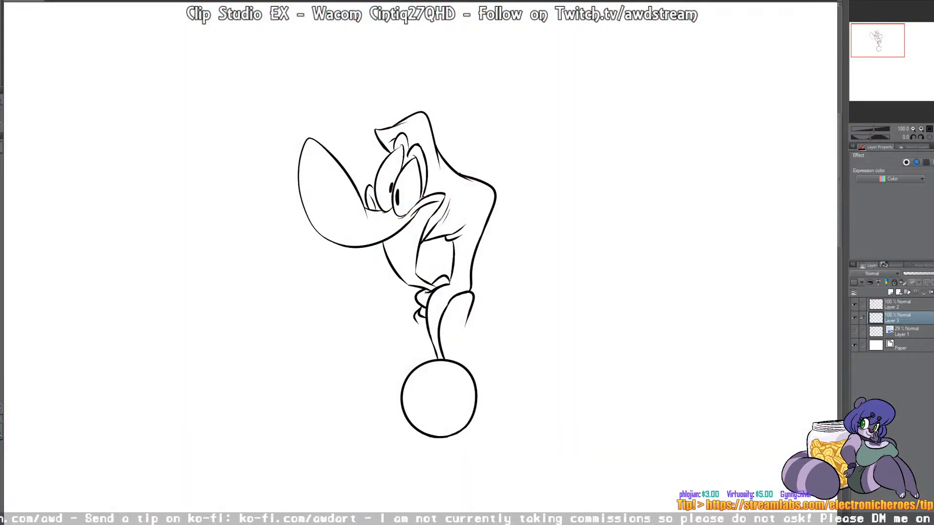
{"action": "mouse_move", "coordinate": [371, 273]}
{"action": "left_mouse_down"}
{"action": "mouse_move", "coordinate": [314, 259]}
{"action": "mouse_move", "coordinate": [329, 95]}
{"action": "mouse_move", "coordinate": [546, 189]}
{"action": "mouse_move", "coordinate": [474, 316]}
{"action": "mouse_move", "coordinate": [339, 357]}
{"action": "mouse_move", "coordinate": [340, 260]}
{"action": "left_mouse_up"}
{"action": "key", "text": "g"}
{"action": "left_click", "coordinate": [474, 173]}
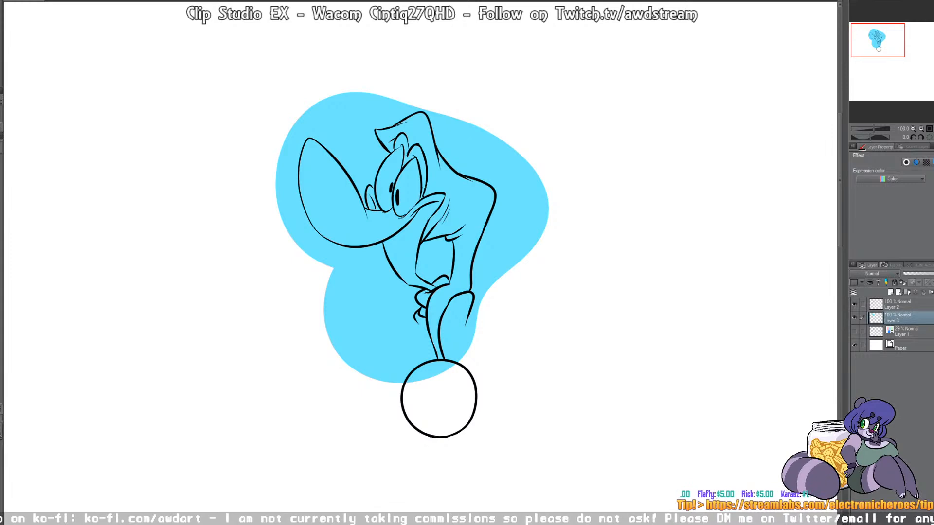
Step: Undo the rounded light blue area painted behind the head and neck
{"action": "key", "text": "ctrl+z"}
{"action": "key", "text": "ctrl+z"}
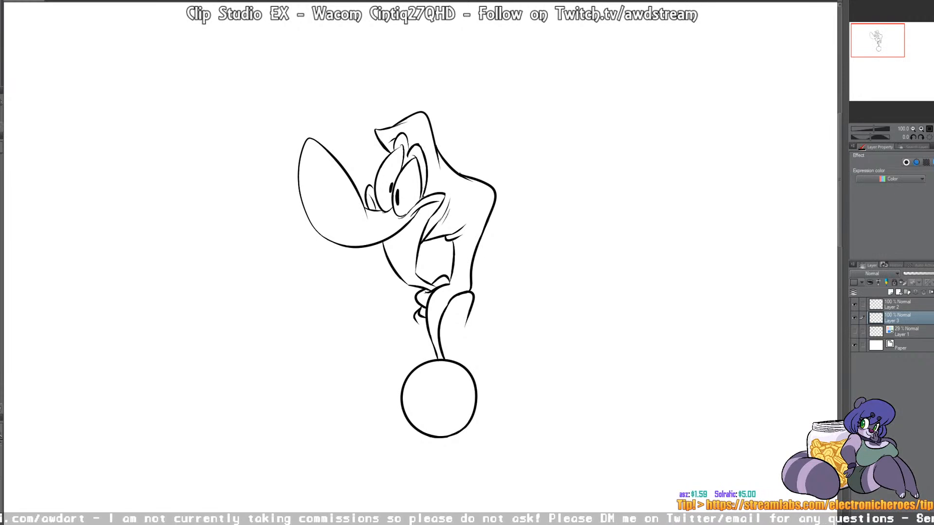
Step: Fill the snout, throat, eyelids and both eyes with light blue, checking the fills with the line art and color layers toggled
{"action": "left_click", "coordinate": [342, 214]}
{"action": "left_click", "coordinate": [402, 141]}
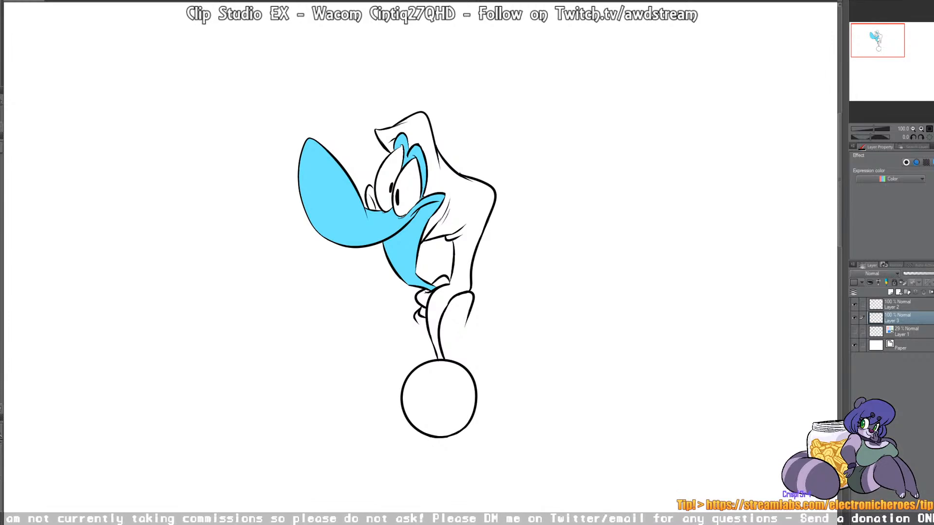
{"action": "left_click", "coordinate": [855, 305]}
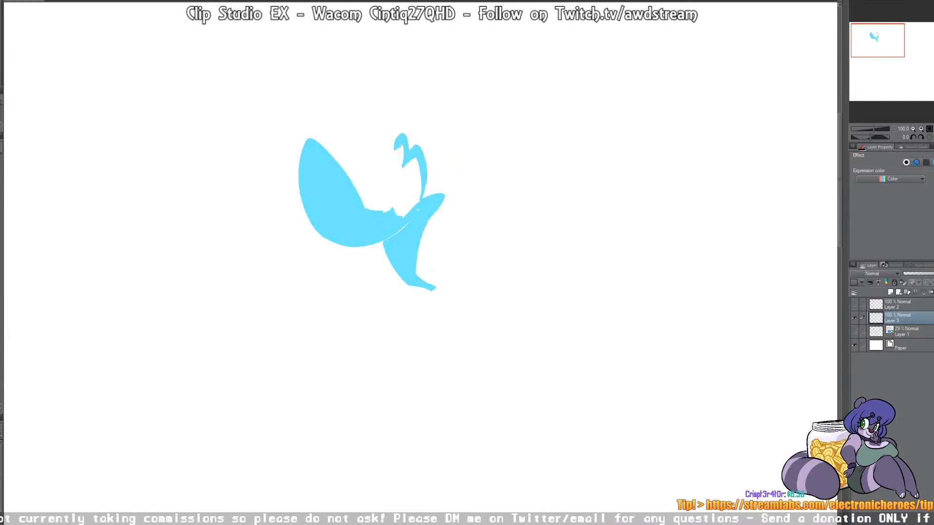
{"action": "left_click", "coordinate": [855, 305]}
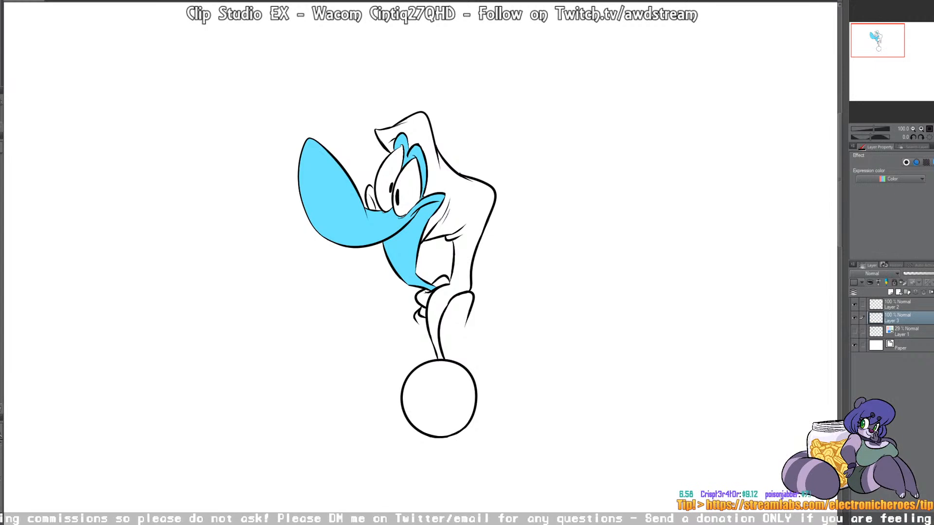
{"action": "left_click", "coordinate": [855, 318]}
{"action": "left_click", "coordinate": [854, 318]}
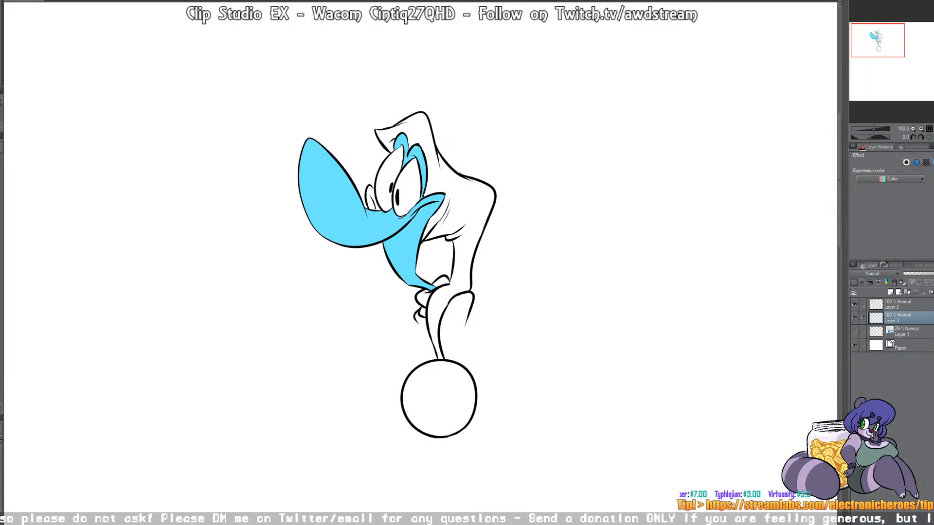
{"action": "left_click", "coordinate": [409, 185]}
{"action": "left_click", "coordinate": [387, 174]}
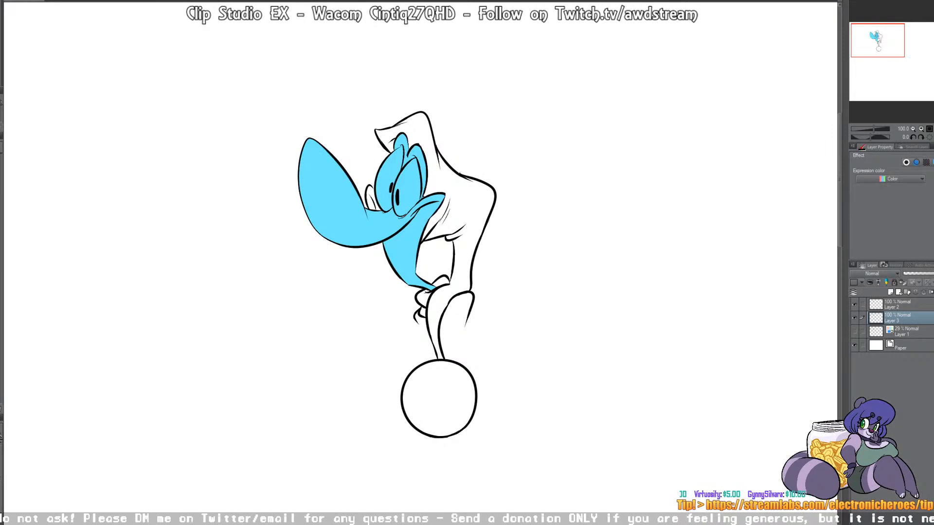
Step: Try a fill on the color layer with the line art hidden, then show the line art and undo all light blue fills
{"action": "left_click", "coordinate": [854, 304]}
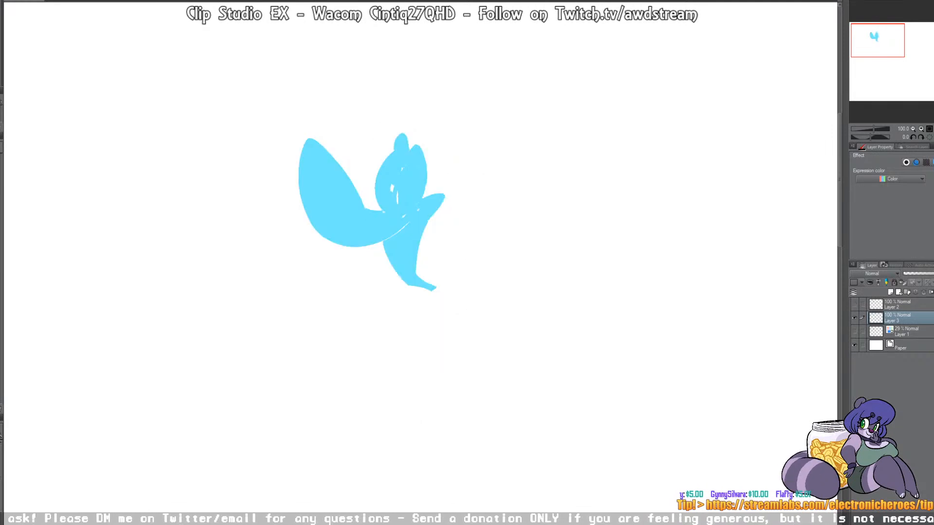
{"action": "left_click", "coordinate": [467, 229]}
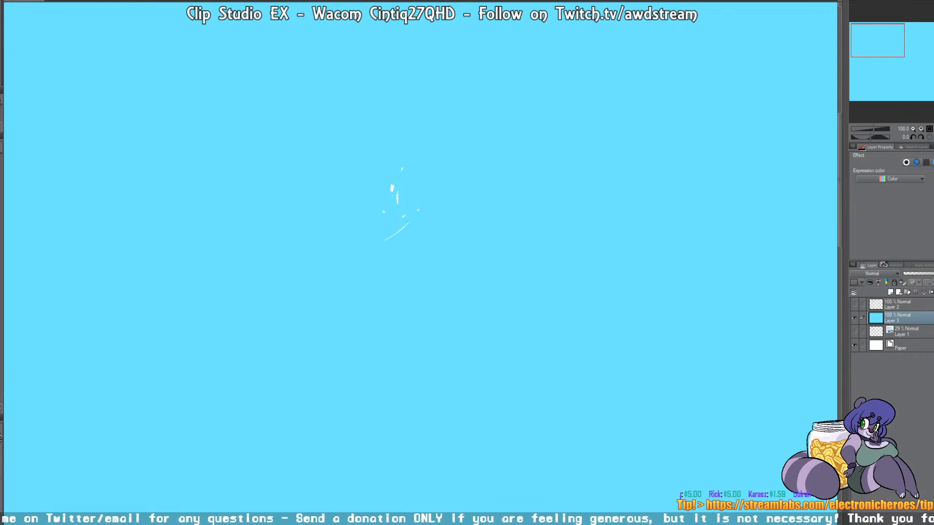
{"action": "key", "text": "ctrl+z"}
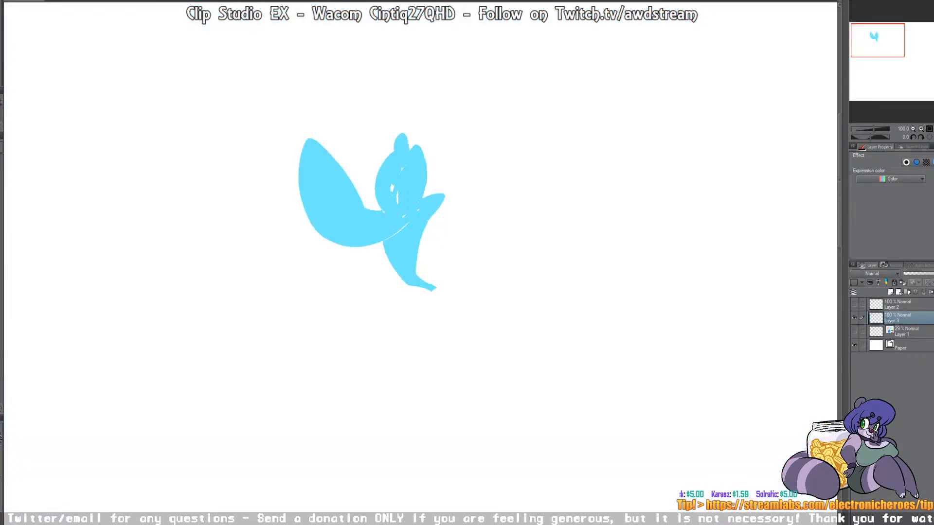
{"action": "key", "text": "ctrl+z"}
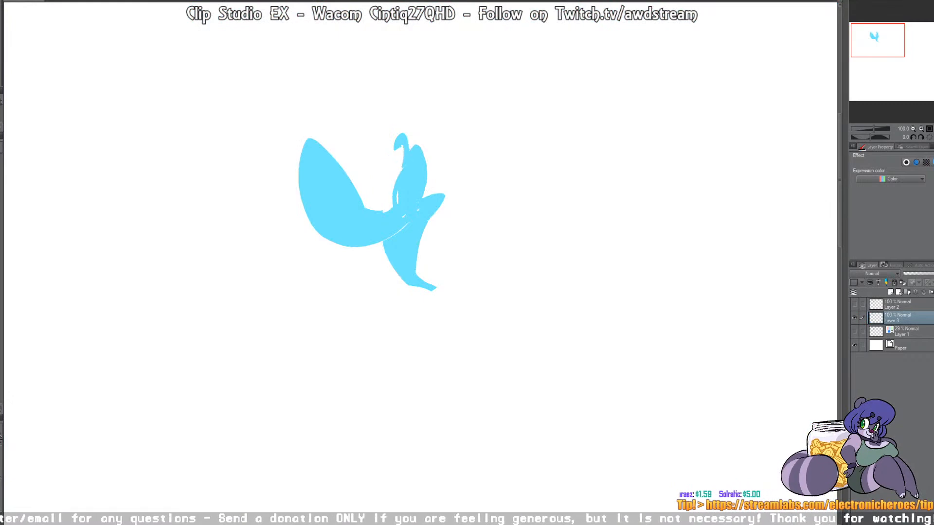
{"action": "left_click", "coordinate": [854, 305]}
{"action": "key", "text": "ctrl+z"}
{"action": "key", "text": "ctrl+z"}
{"action": "key", "text": "ctrl+z"}
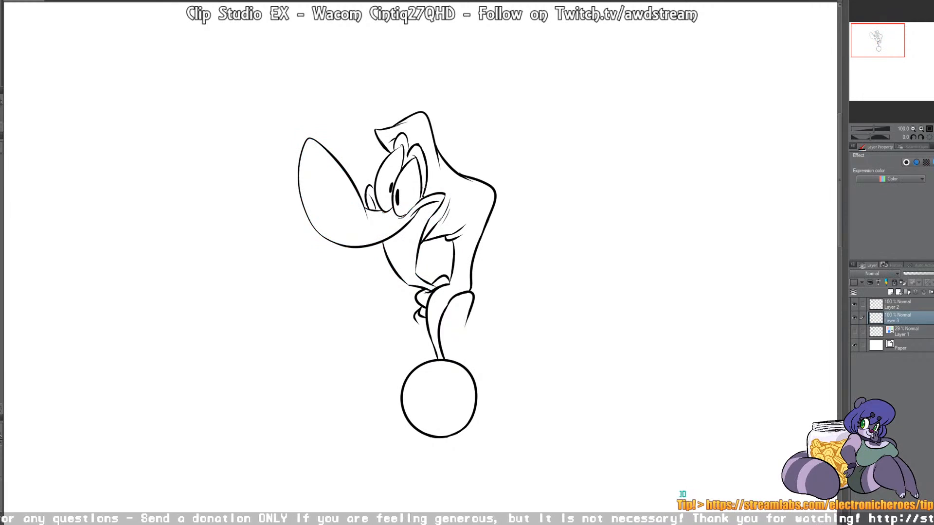
Step: Fill the snout, throat and eyelids with light gray on the layer below the line art
{"action": "left_click", "coordinate": [336, 209]}
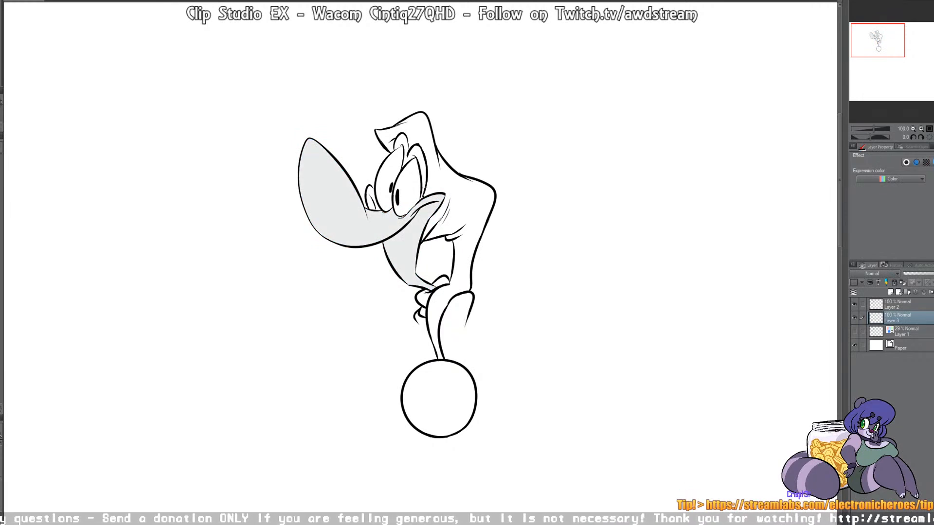
{"action": "left_click", "coordinate": [418, 153]}
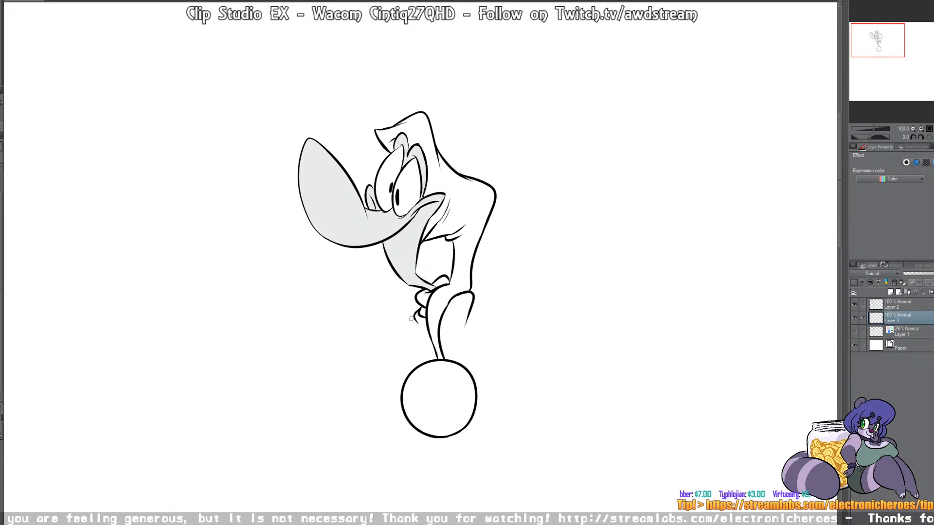
Step: Add short ink detail strokes to the throat, the hand and the inner edge of the neck on the line art layer
{"action": "left_click", "coordinate": [903, 304]}
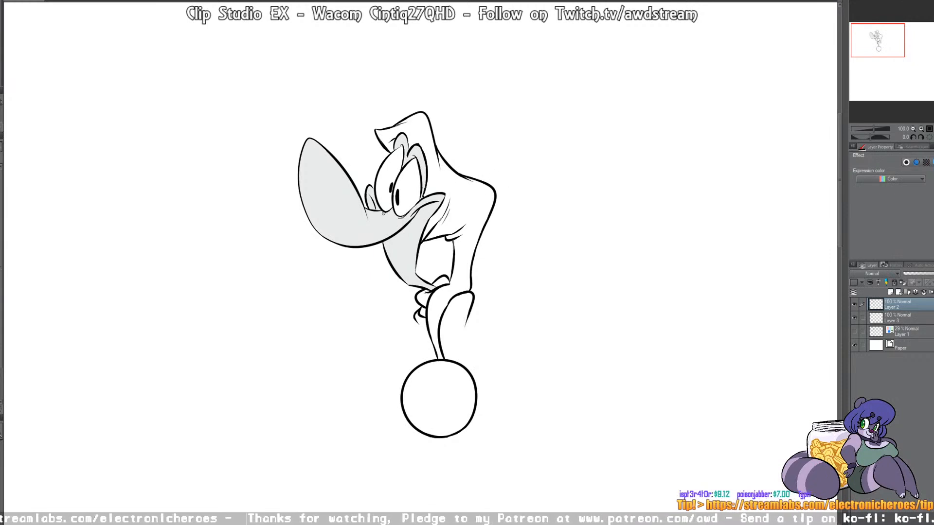
{"action": "left_click_drag", "start_coordinate": [391, 254], "coordinate": [397, 260]}
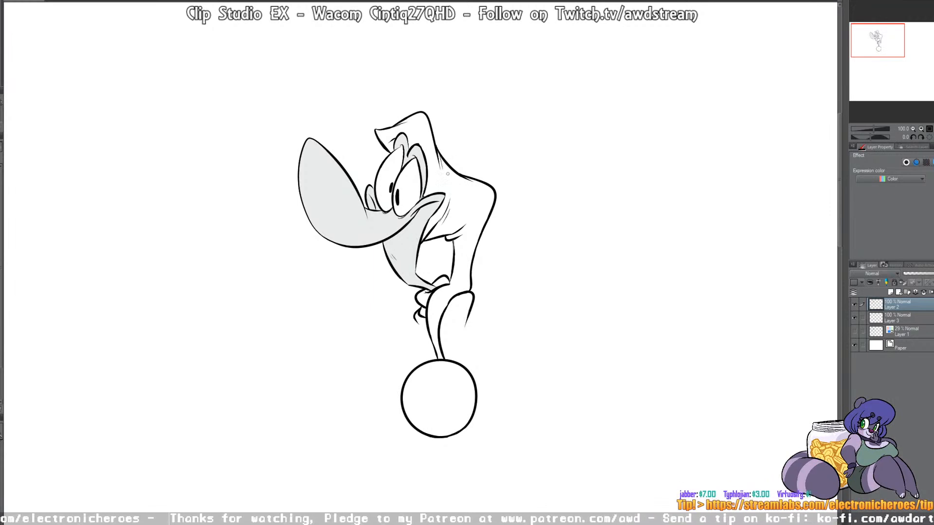
{"action": "left_click_drag", "start_coordinate": [442, 330], "coordinate": [452, 323]}
{"action": "left_click_drag", "start_coordinate": [447, 284], "coordinate": [459, 284]}
{"action": "key", "text": "ctrl+z"}
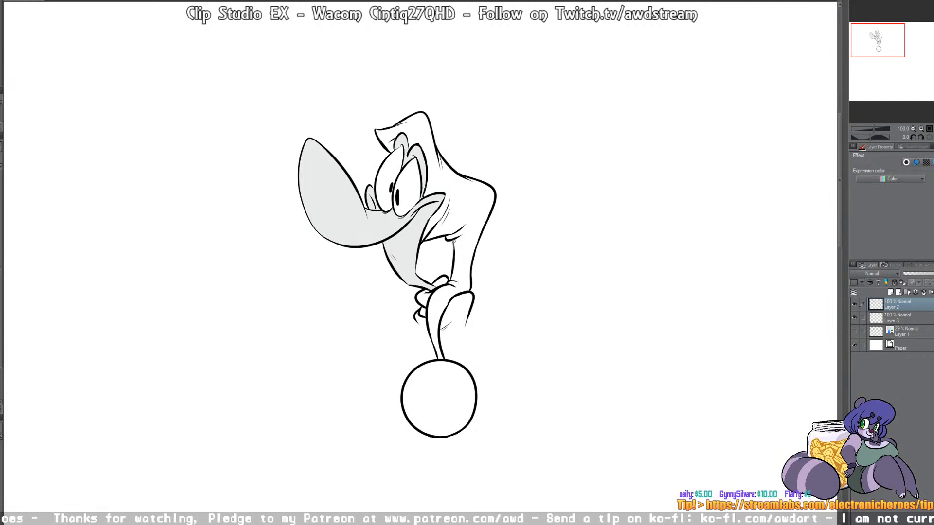
{"action": "left_click_drag", "start_coordinate": [454, 240], "coordinate": [454, 262]}
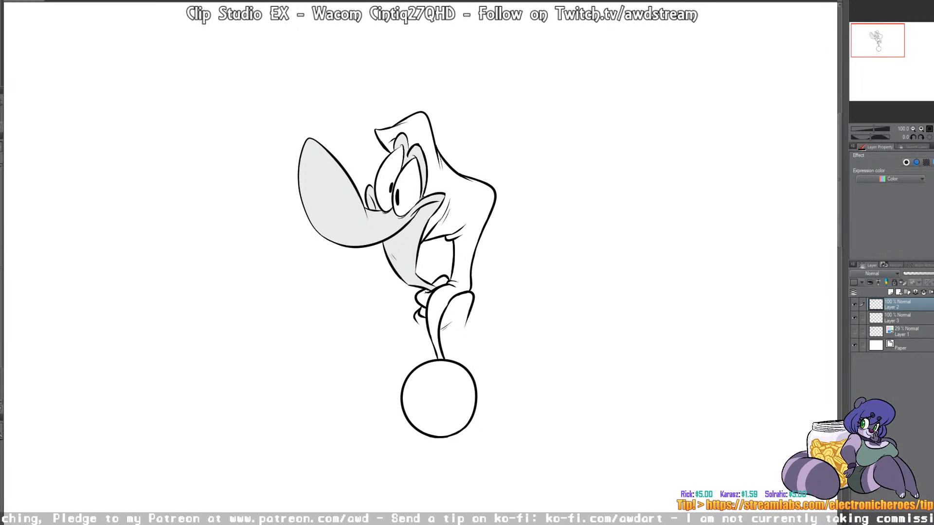
Step: Fill the snout, throat, eyelids and the small shape beside the far eye with very pale blue on Layer 3
{"action": "left_click", "coordinate": [906, 318]}
{"action": "key", "text": "g"}
{"action": "left_click", "coordinate": [357, 219]}
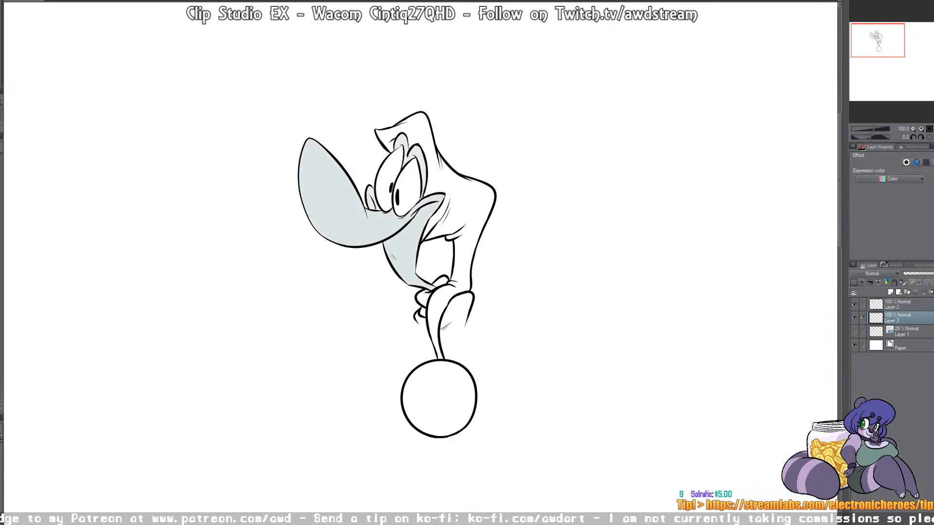
{"action": "left_click", "coordinate": [350, 214]}
{"action": "left_click", "coordinate": [370, 199]}
{"action": "left_click", "coordinate": [418, 155]}
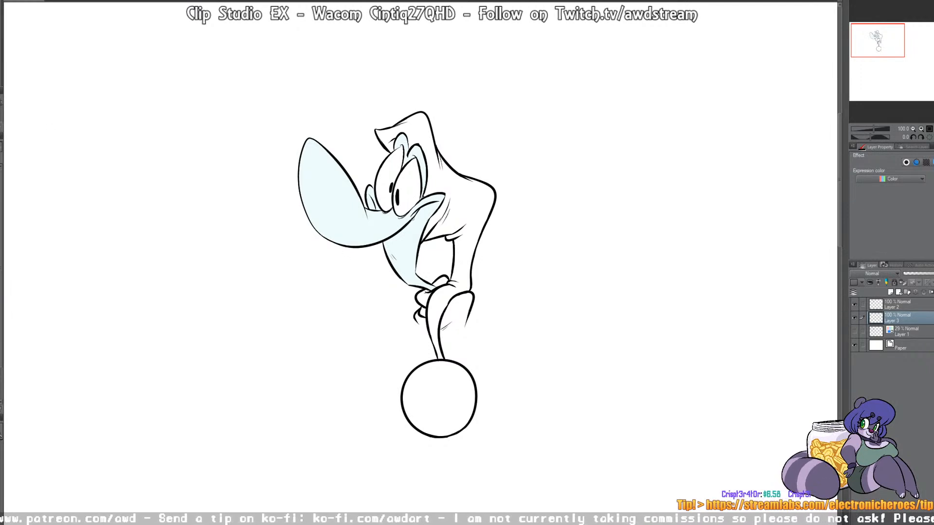
Step: Color the head, neck and arm blue-gray, and paint the open hand areas in the same color
{"action": "left_click", "coordinate": [477, 221]}
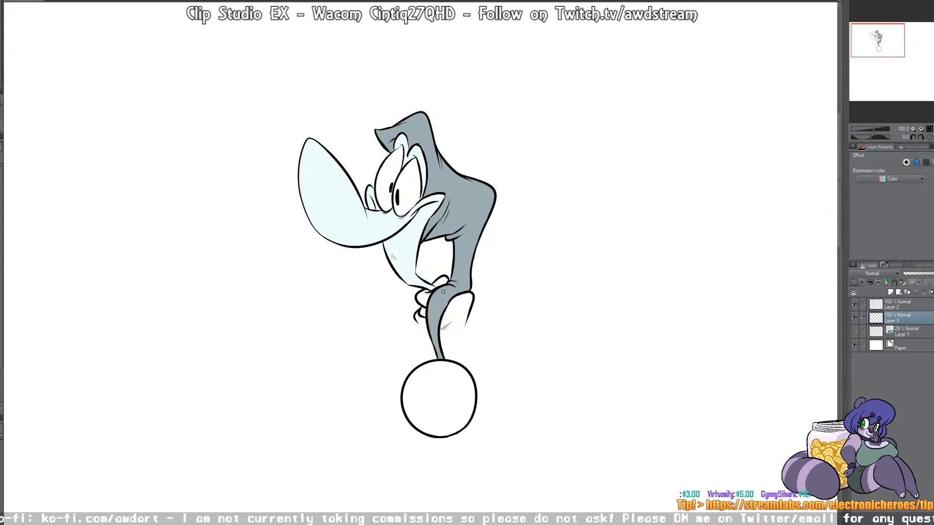
{"action": "mouse_move", "coordinate": [418, 321]}
{"action": "left_mouse_down"}
{"action": "mouse_move", "coordinate": [429, 332]}
{"action": "mouse_move", "coordinate": [466, 325]}
{"action": "mouse_move", "coordinate": [450, 304]}
{"action": "mouse_move", "coordinate": [421, 314]}
{"action": "mouse_move", "coordinate": [423, 295]}
{"action": "mouse_move", "coordinate": [441, 282]}
{"action": "left_mouse_up"}
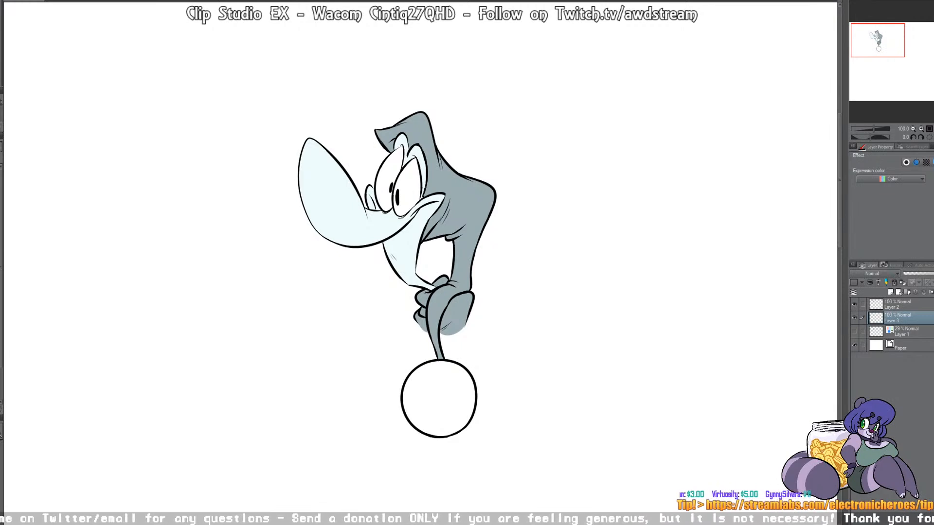
Step: Fill both eyes with cream and the round ball at the base with very light gray
{"action": "left_click", "coordinate": [387, 180]}
{"action": "left_click", "coordinate": [409, 187]}
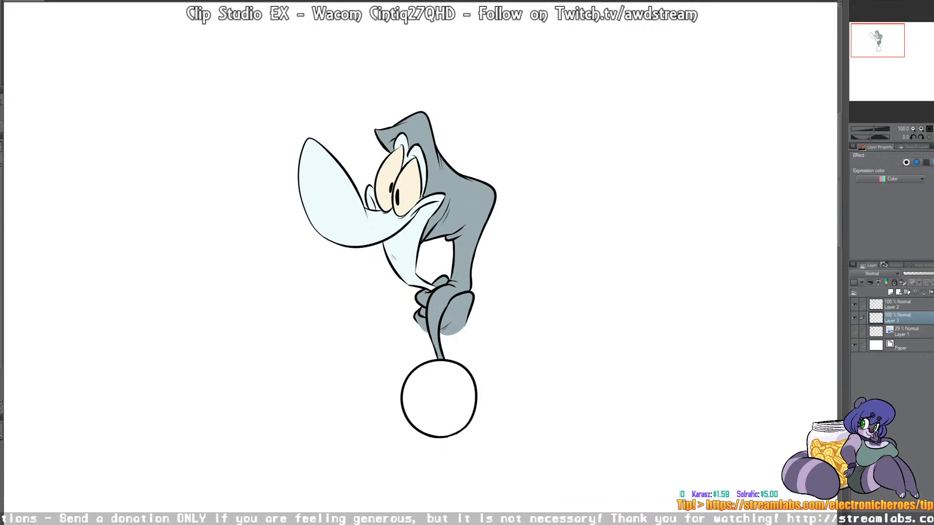
{"action": "key", "text": "g"}
{"action": "left_click", "coordinate": [444, 397]}
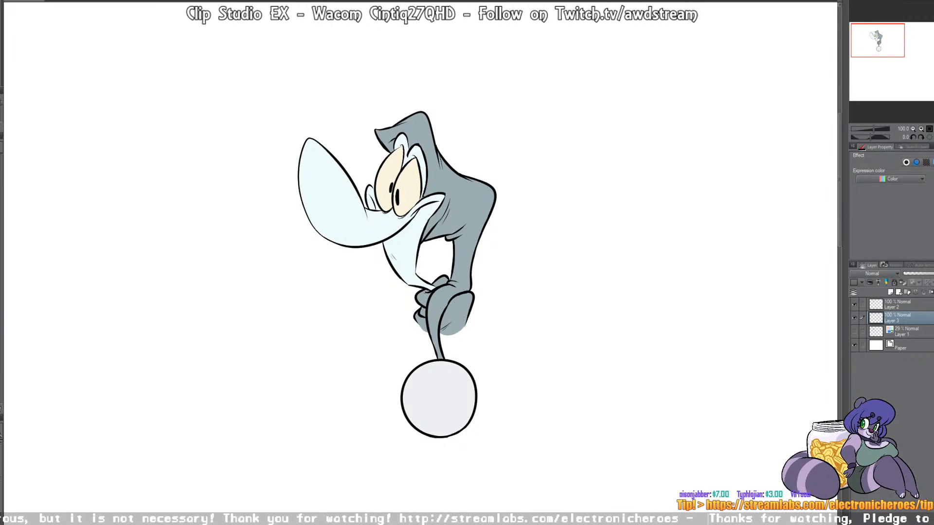
Step: Group the line art and color layers into a folder, shift the character left and place a duplicate beside it
{"action": "left_click", "coordinate": [905, 304]}
{"action": "left_click", "coordinate": [906, 318], "text": "shift"}
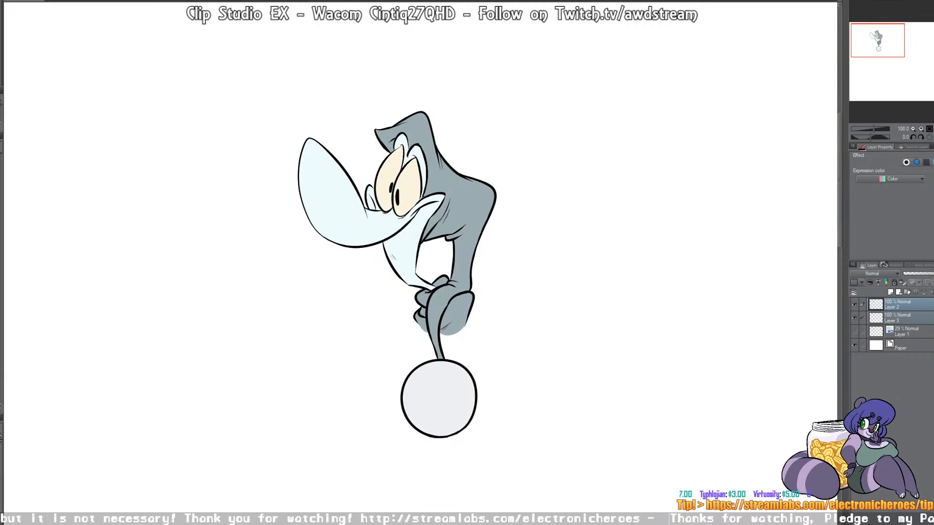
{"action": "key", "text": "ctrl+g"}
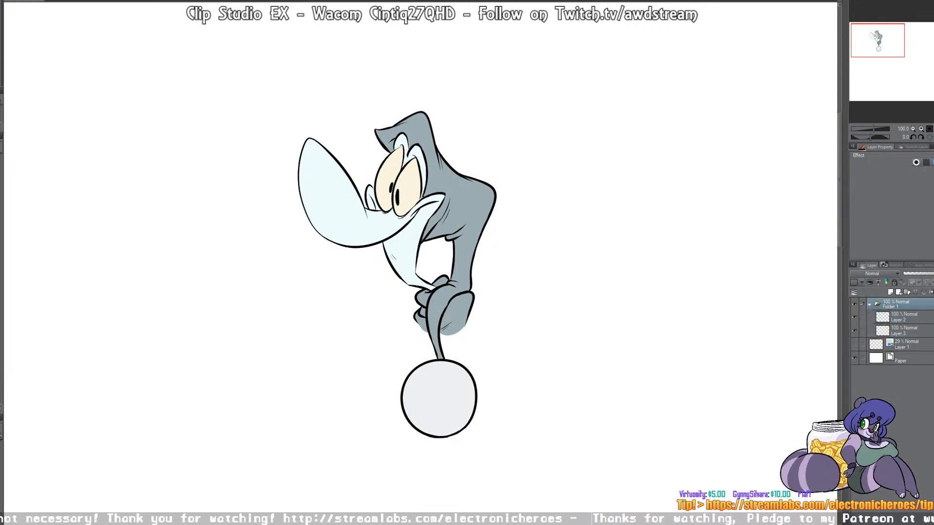
{"action": "left_click_drag", "start_coordinate": [418, 272], "coordinate": [517, 269]}
{"action": "key", "text": "ctrl+c"}
{"action": "key", "text": "ctrl+v"}
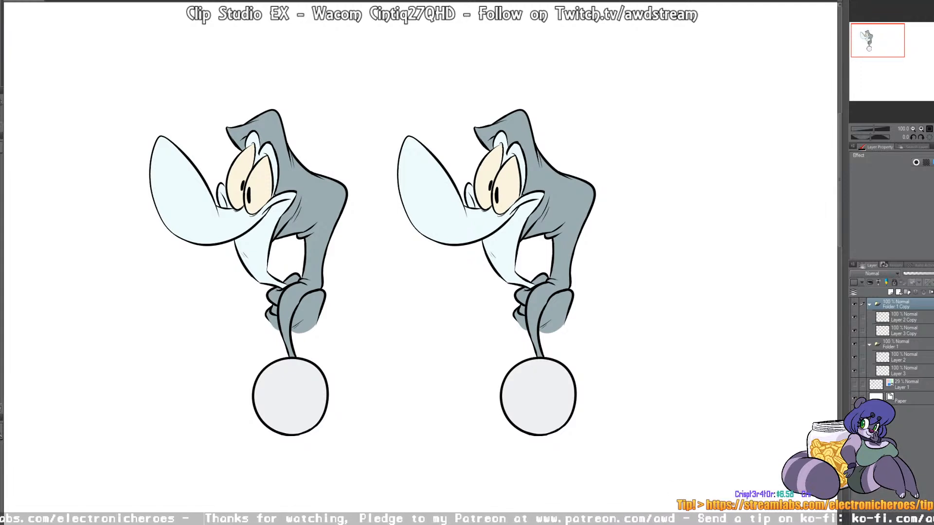
Step: Paste four more copies of the character folder and stagger them diagonally upward beside the second character
{"action": "key", "text": "ctrl+v"}
{"action": "left_click_drag", "start_coordinate": [535, 272], "coordinate": [704, 197]}
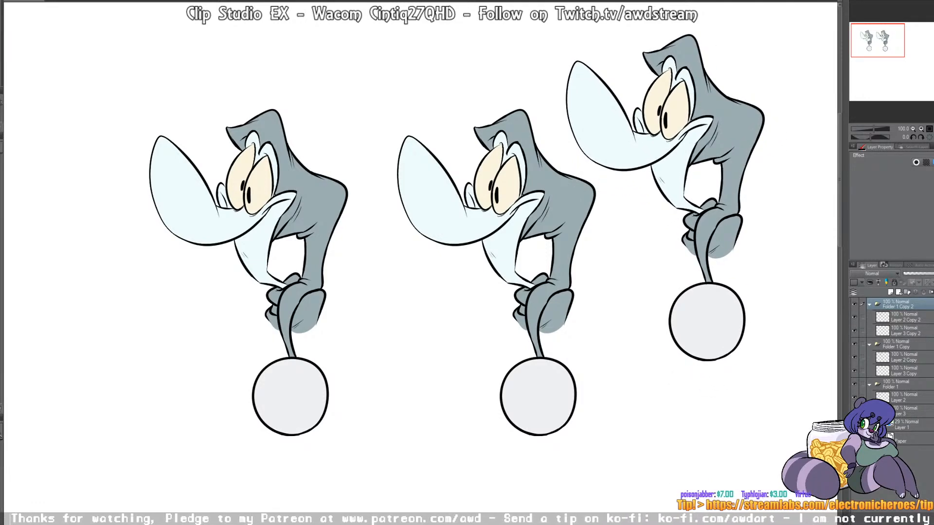
{"action": "left_click_drag", "start_coordinate": [704, 197], "coordinate": [678, 255]}
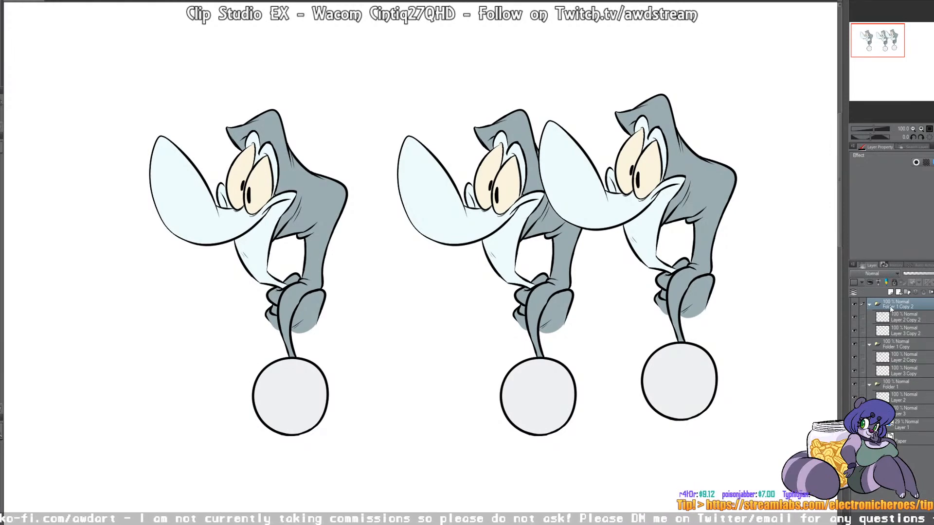
{"action": "left_click_drag", "start_coordinate": [677, 186], "coordinate": [733, 161]}
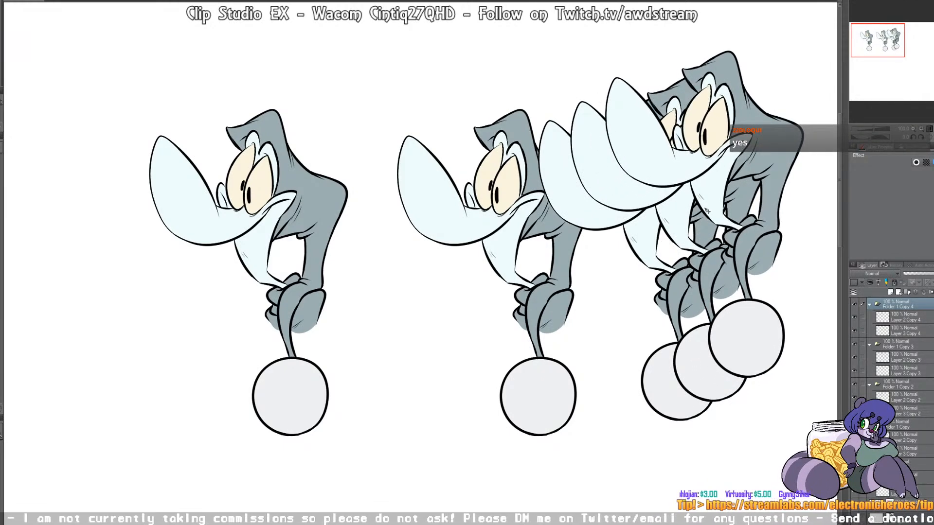
{"action": "key", "text": "ctrl+v"}
{"action": "left_click_drag", "start_coordinate": [740, 171], "coordinate": [773, 147]}
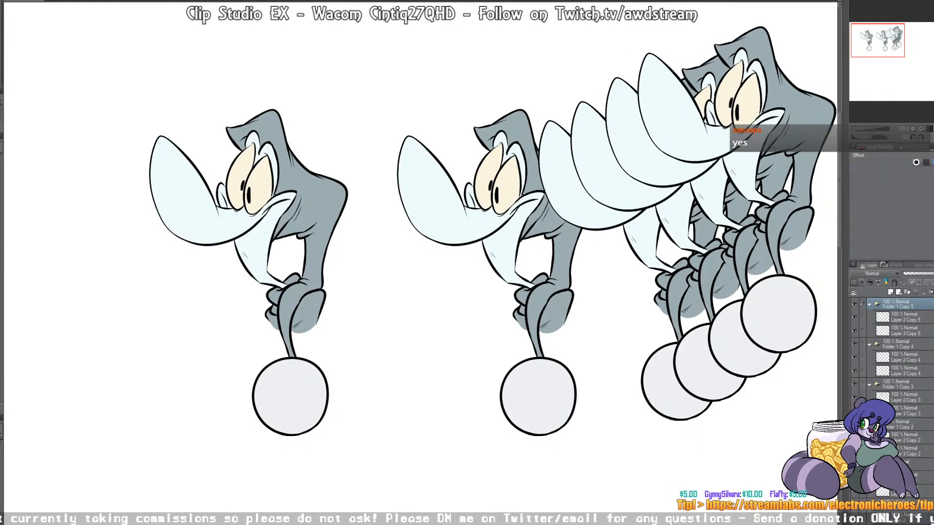
Step: Undo the staggered extra copies, leaving the original character and its first duplicate
{"action": "key", "text": "ctrl+z"}
{"action": "key", "text": "ctrl+z"}
{"action": "key", "text": "ctrl+z"}
{"action": "key", "text": "ctrl+z"}
{"action": "key", "text": "ctrl+z"}
{"action": "key", "text": "ctrl+z"}
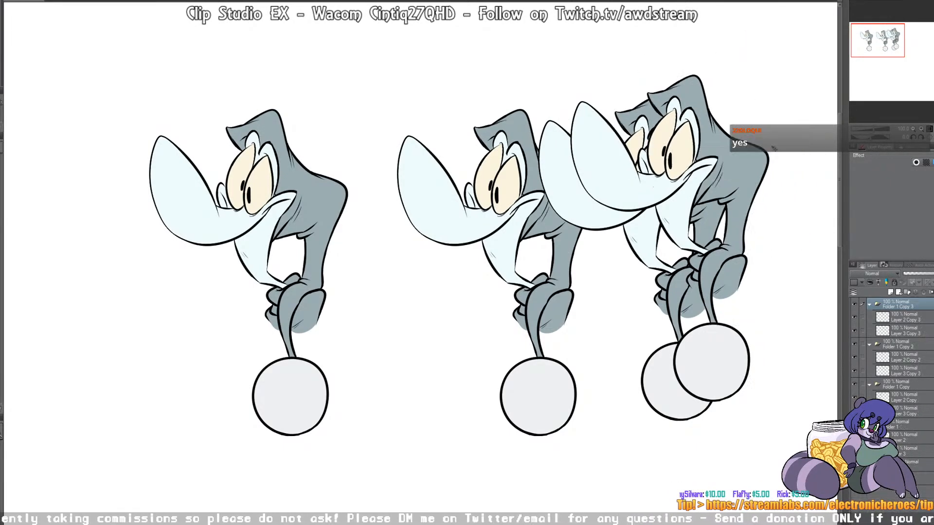
{"action": "key", "text": "ctrl+z"}
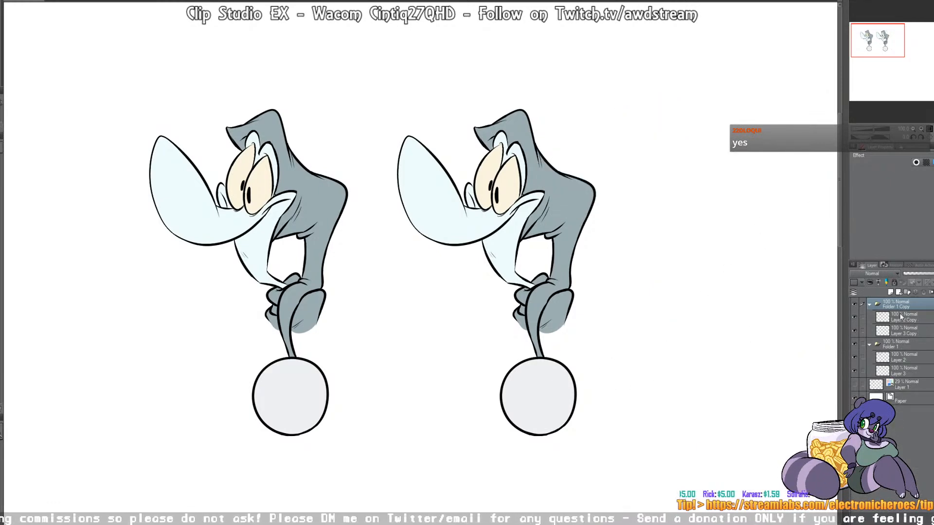
Step: Move the duplicate character slightly closer to the original and make its color layer, Layer 3 Copy, active
{"action": "left_click_drag", "start_coordinate": [568, 207], "coordinate": [558, 242]}
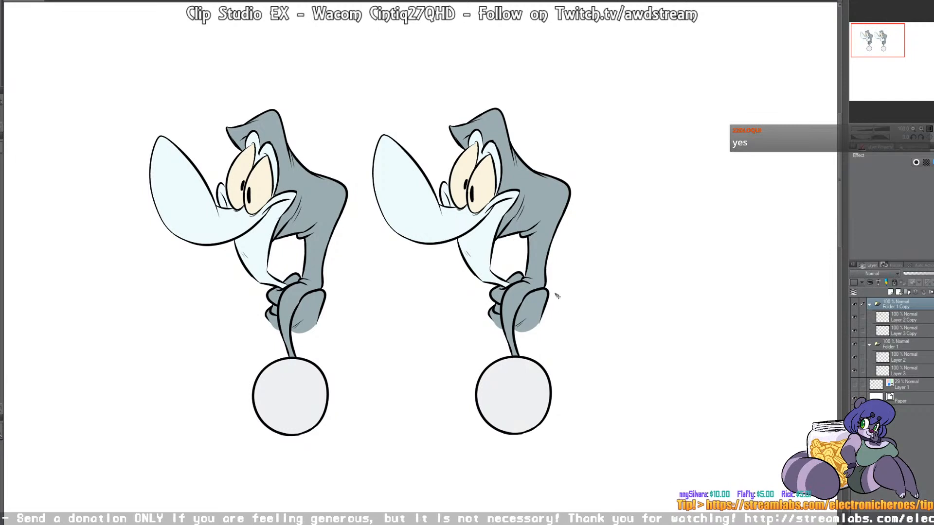
{"action": "left_click", "coordinate": [896, 319]}
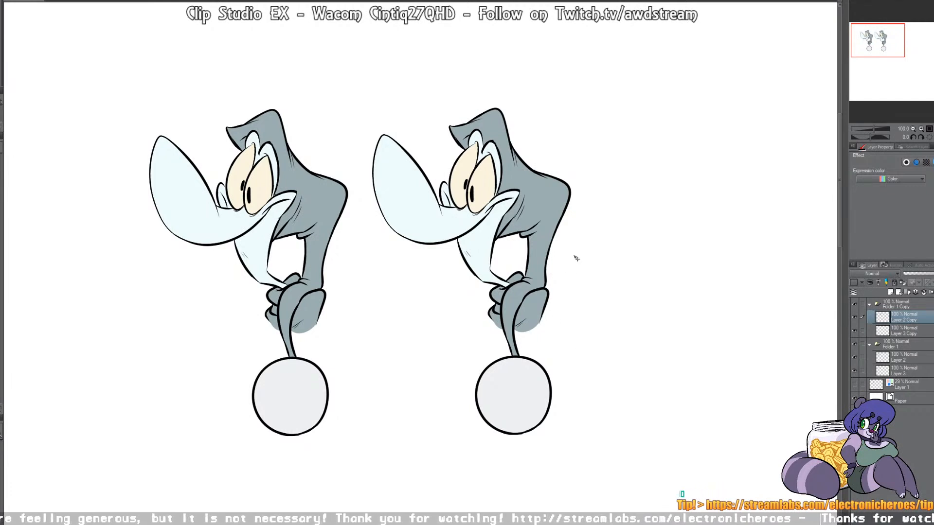
{"action": "left_click", "coordinate": [869, 334]}
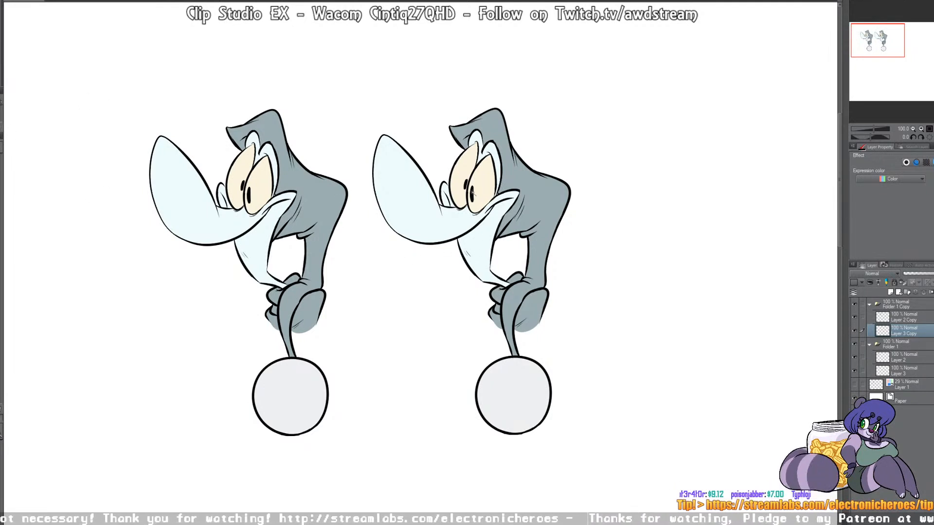
Step: Add a new layer above the duplicate character's color layer, clip it to the layer below and clear the selection
{"action": "left_click", "coordinate": [481, 257]}
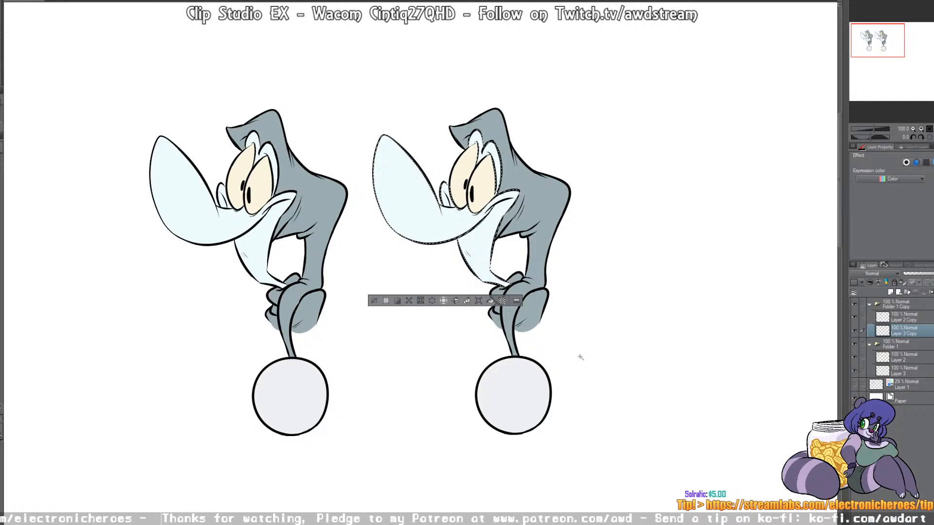
{"action": "left_click", "coordinate": [890, 293]}
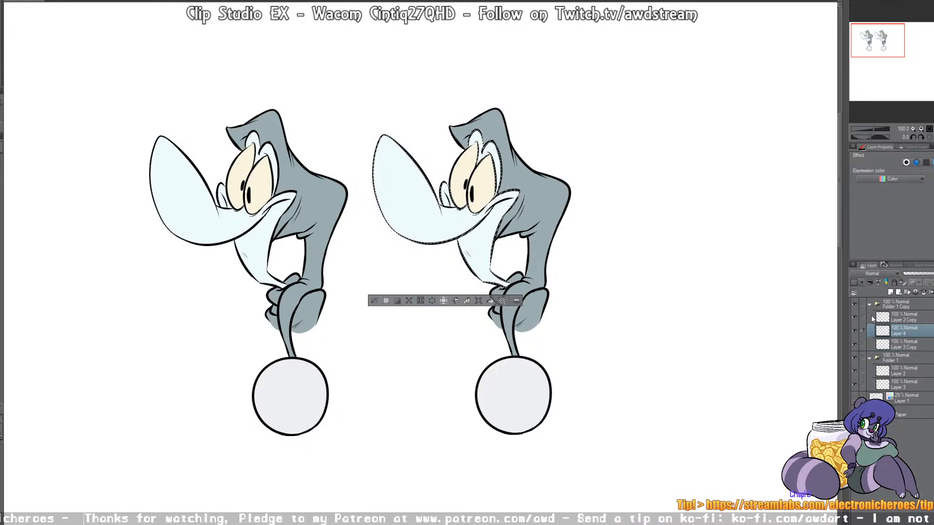
{"action": "left_click", "coordinate": [870, 282]}
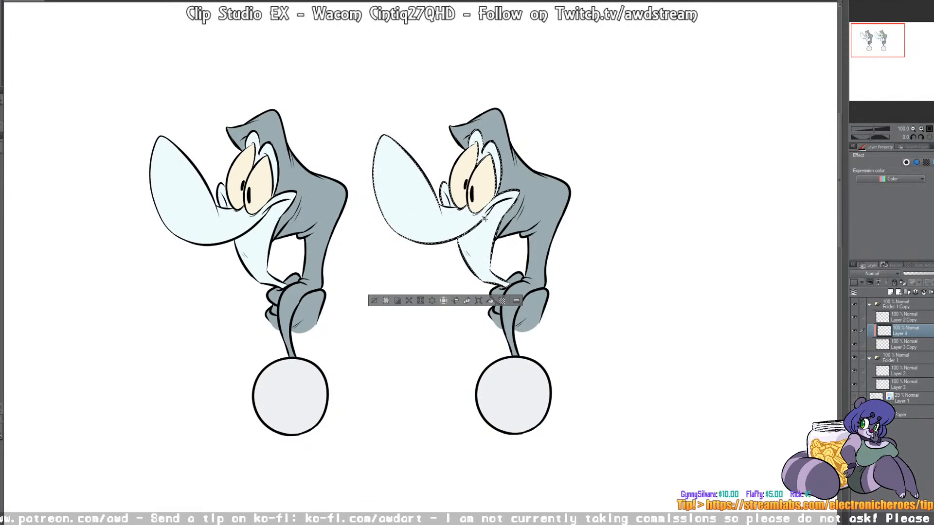
{"action": "key", "text": "ctrl+d"}
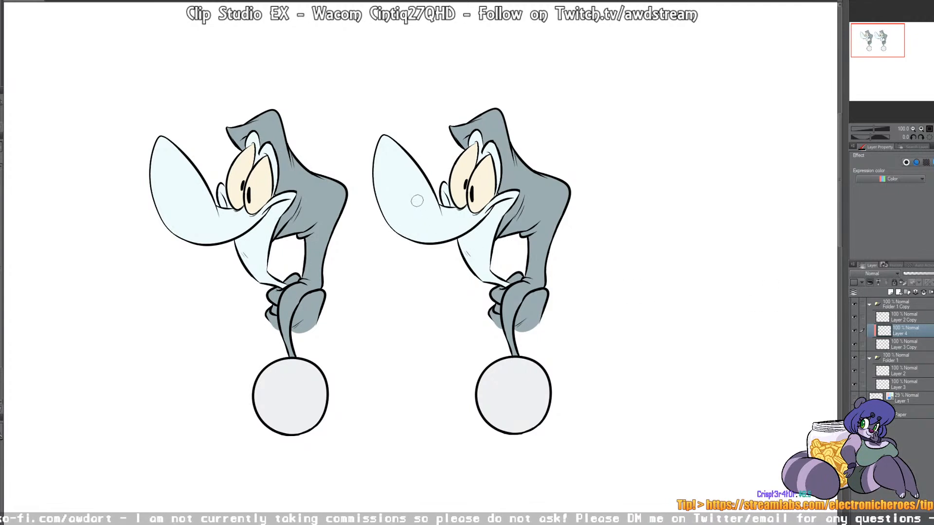
Step: Test the clipped layer with a bright blue patch on the snout, toggle the color layer's visibility, and remove the patch
{"action": "mouse_move", "coordinate": [413, 217]}
{"action": "left_mouse_down"}
{"action": "mouse_move", "coordinate": [390, 229]}
{"action": "mouse_move", "coordinate": [392, 212]}
{"action": "mouse_move", "coordinate": [374, 223]}
{"action": "mouse_move", "coordinate": [390, 246]}
{"action": "mouse_move", "coordinate": [411, 230]}
{"action": "mouse_move", "coordinate": [421, 250]}
{"action": "mouse_move", "coordinate": [421, 231]}
{"action": "mouse_move", "coordinate": [434, 246]}
{"action": "mouse_move", "coordinate": [448, 229]}
{"action": "left_mouse_up"}
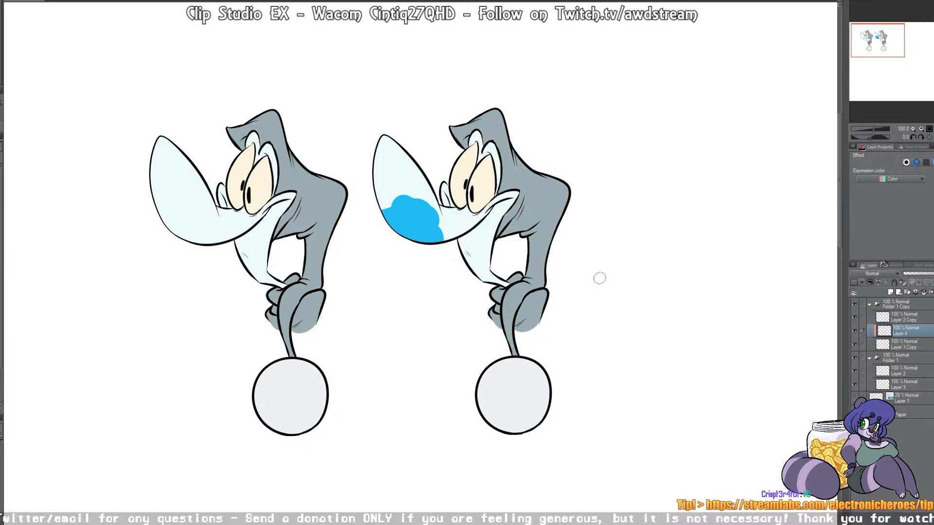
{"action": "left_click", "coordinate": [853, 345]}
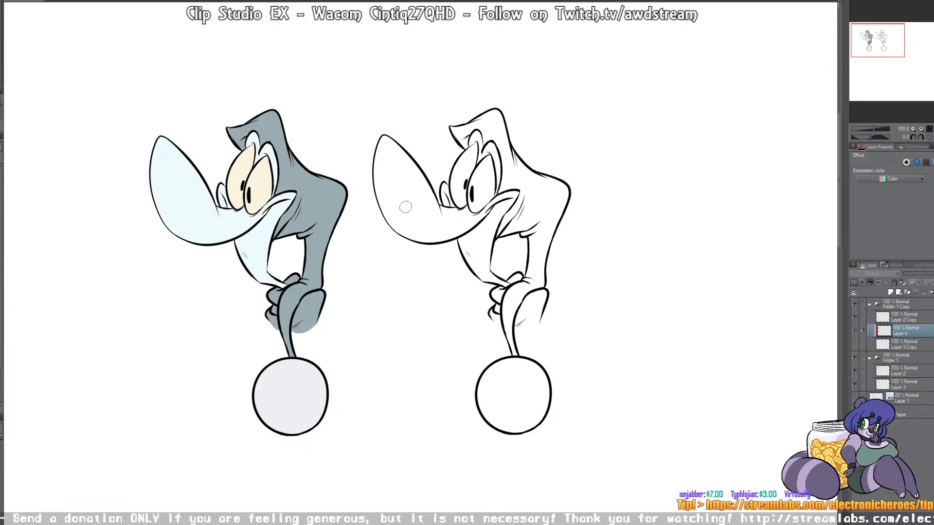
{"action": "left_click", "coordinate": [854, 345]}
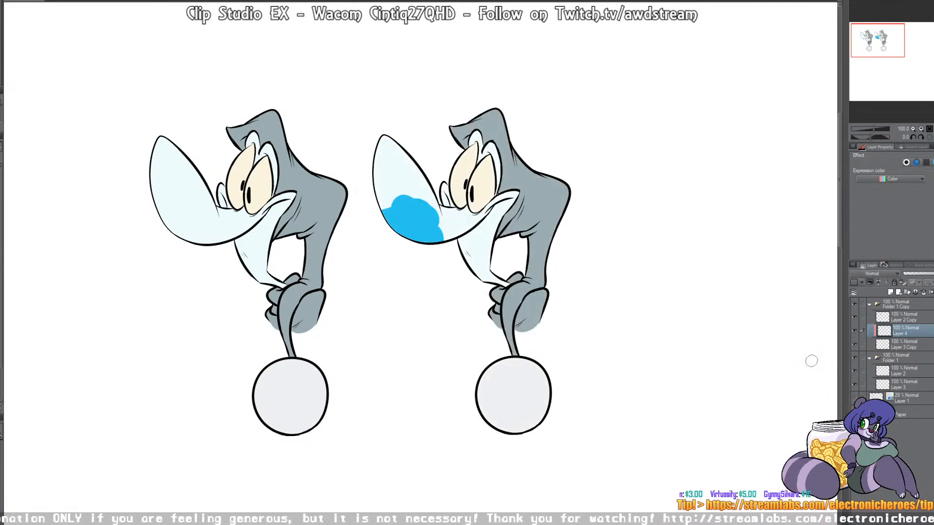
{"action": "mouse_move", "coordinate": [406, 197]}
{"action": "left_mouse_down"}
{"action": "mouse_move", "coordinate": [375, 224]}
{"action": "mouse_move", "coordinate": [436, 182]}
{"action": "mouse_move", "coordinate": [402, 226]}
{"action": "left_mouse_up"}
{"action": "left_click_drag", "start_coordinate": [438, 230], "coordinate": [421, 225]}
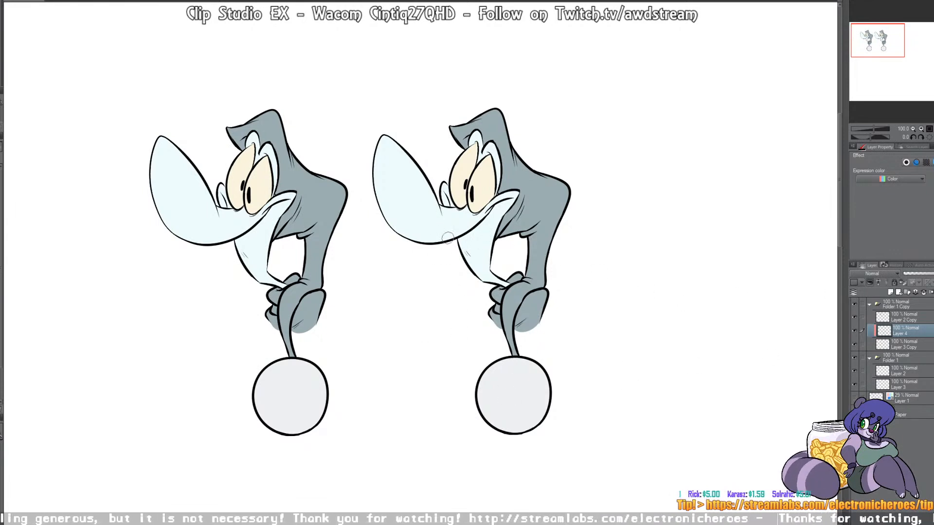
Step: Scribble bright blue across the duplicate's snout, eyes and neck on the clipped layer and undo the last scribbles
{"action": "mouse_move", "coordinate": [416, 234]}
{"action": "left_mouse_down"}
{"action": "mouse_move", "coordinate": [472, 226]}
{"action": "mouse_move", "coordinate": [543, 199]}
{"action": "mouse_move", "coordinate": [566, 208]}
{"action": "left_mouse_up"}
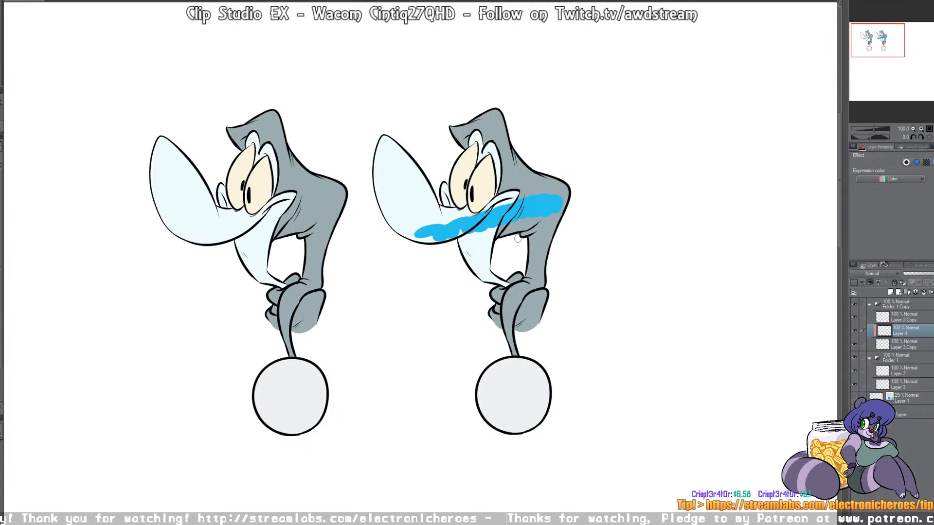
{"action": "mouse_move", "coordinate": [539, 219]}
{"action": "left_mouse_down"}
{"action": "mouse_move", "coordinate": [557, 216]}
{"action": "mouse_move", "coordinate": [547, 238]}
{"action": "mouse_move", "coordinate": [496, 235]}
{"action": "mouse_move", "coordinate": [471, 260]}
{"action": "mouse_move", "coordinate": [467, 251]}
{"action": "left_mouse_up"}
{"action": "mouse_move", "coordinate": [483, 209]}
{"action": "left_mouse_down"}
{"action": "mouse_move", "coordinate": [463, 213]}
{"action": "mouse_move", "coordinate": [472, 189]}
{"action": "mouse_move", "coordinate": [452, 168]}
{"action": "mouse_move", "coordinate": [502, 161]}
{"action": "mouse_move", "coordinate": [527, 181]}
{"action": "mouse_move", "coordinate": [471, 214]}
{"action": "mouse_move", "coordinate": [418, 197]}
{"action": "mouse_move", "coordinate": [385, 203]}
{"action": "mouse_move", "coordinate": [433, 221]}
{"action": "mouse_move", "coordinate": [487, 262]}
{"action": "left_mouse_up"}
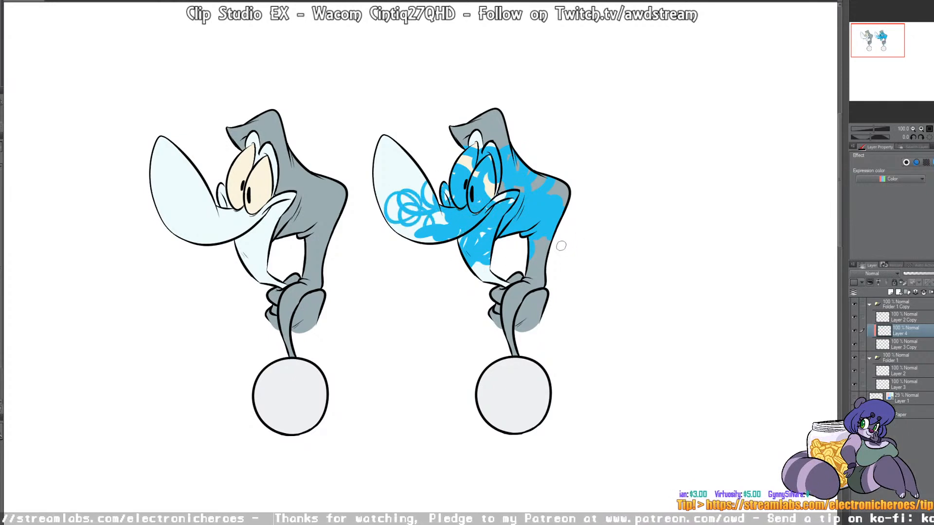
{"action": "key", "text": "ctrl+z"}
{"action": "key", "text": "ctrl+z"}
{"action": "key", "text": "ctrl+z"}
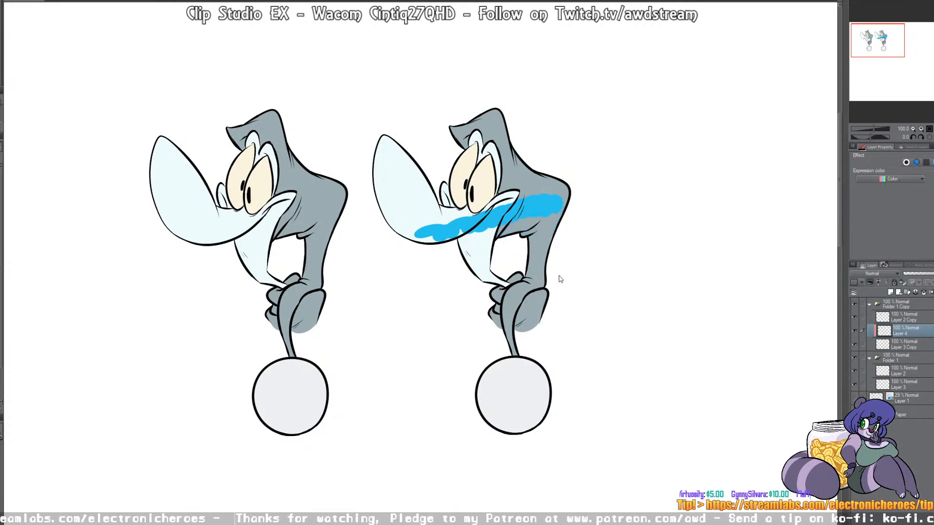
Step: Select the pale face area from Layer 3 Copy, paint darker teal shading under the snout and jaw on Layer 4, and deselect
{"action": "left_click", "coordinate": [904, 346]}
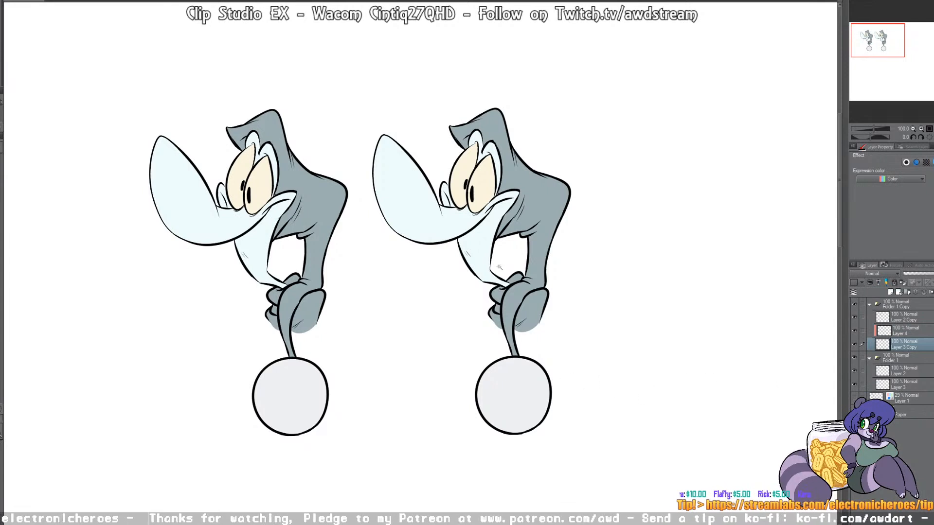
{"action": "left_click", "coordinate": [471, 230]}
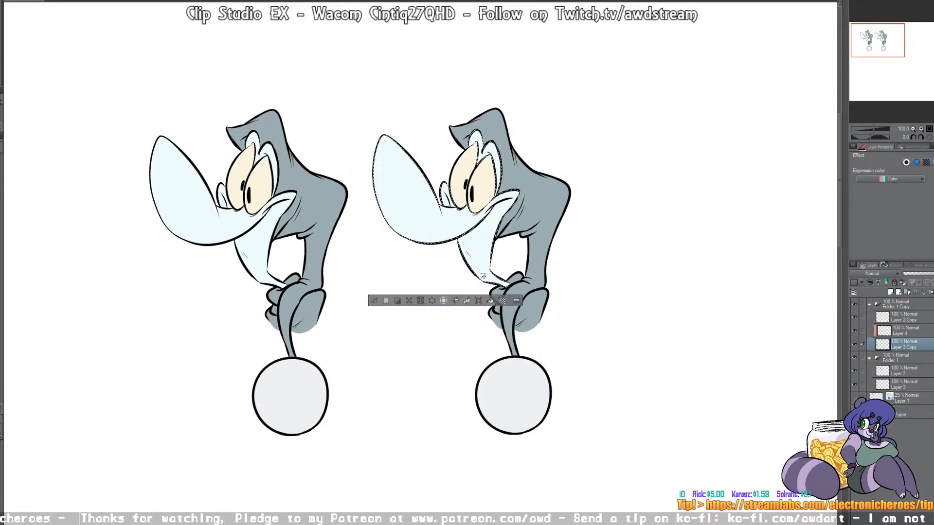
{"action": "left_click", "coordinate": [905, 331]}
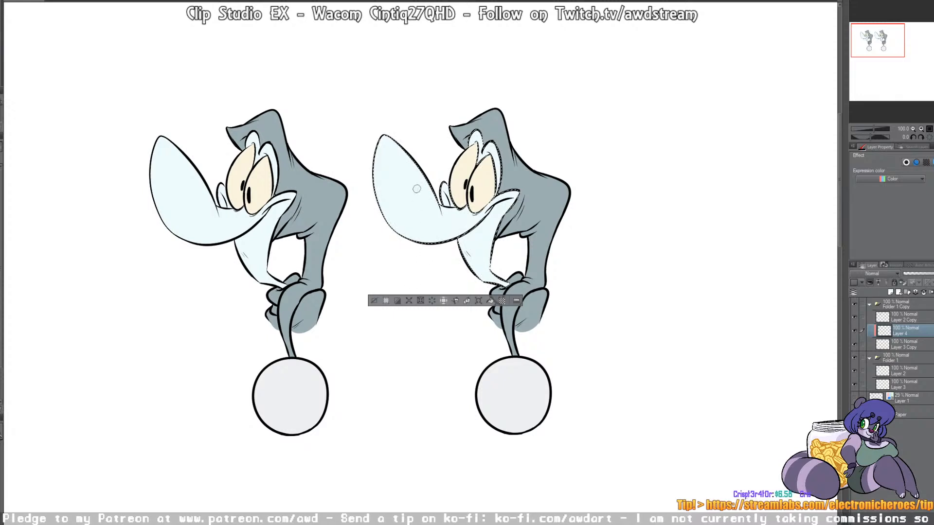
{"action": "left_click_drag", "start_coordinate": [439, 227], "coordinate": [439, 244]}
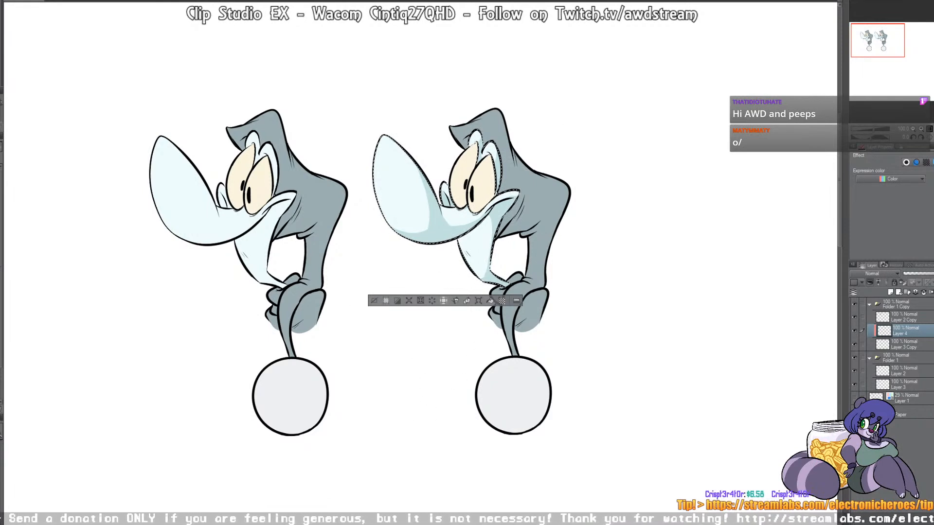
{"action": "key", "text": "ctrl+d"}
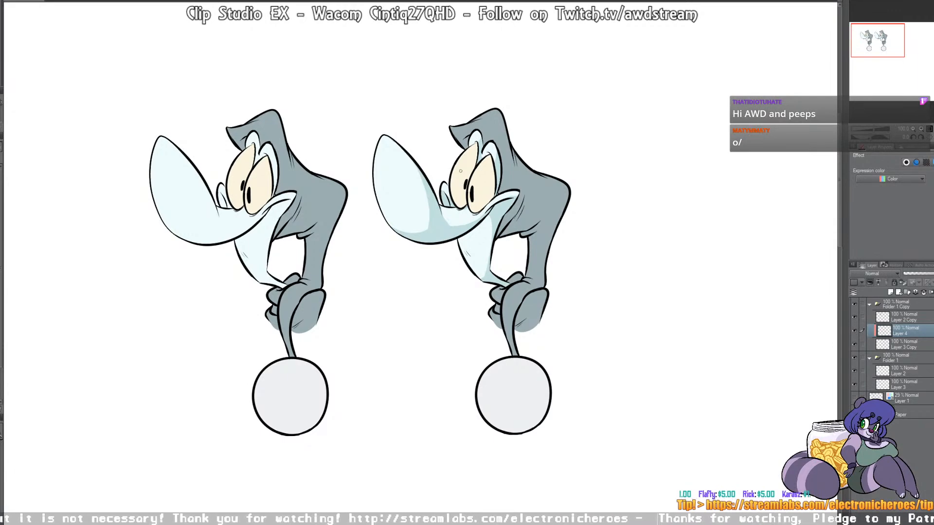
Step: Add a new layer above the line art inside the duplicate character's folder
{"action": "scroll", "coordinate": [558, 204], "scroll_direction": "up", "scroll_amount": 4}
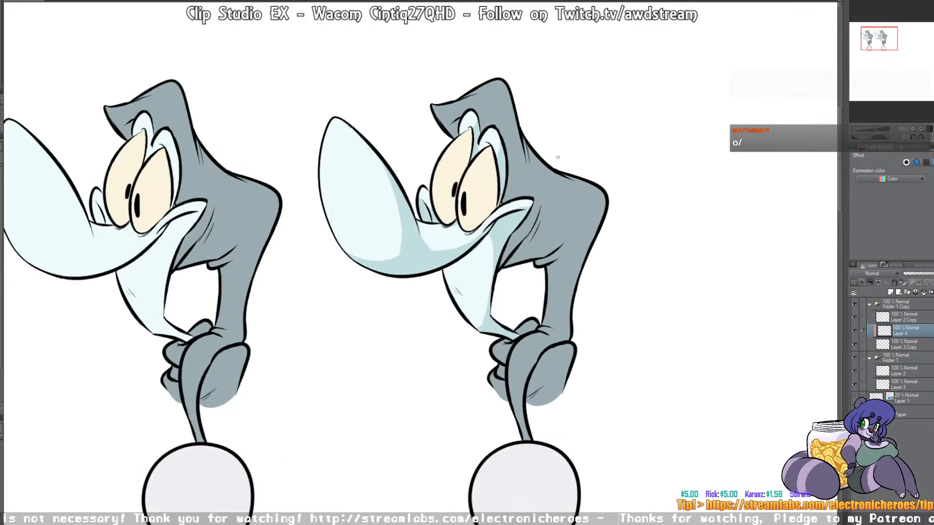
{"action": "scroll", "coordinate": [550, 199], "scroll_direction": "up", "scroll_amount": 3}
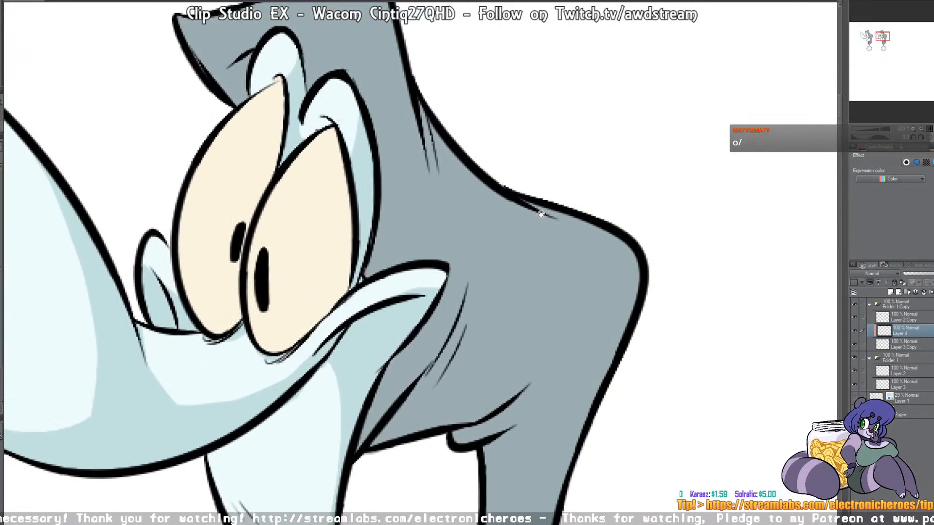
{"action": "left_click_drag", "start_coordinate": [541, 214], "coordinate": [515, 227]}
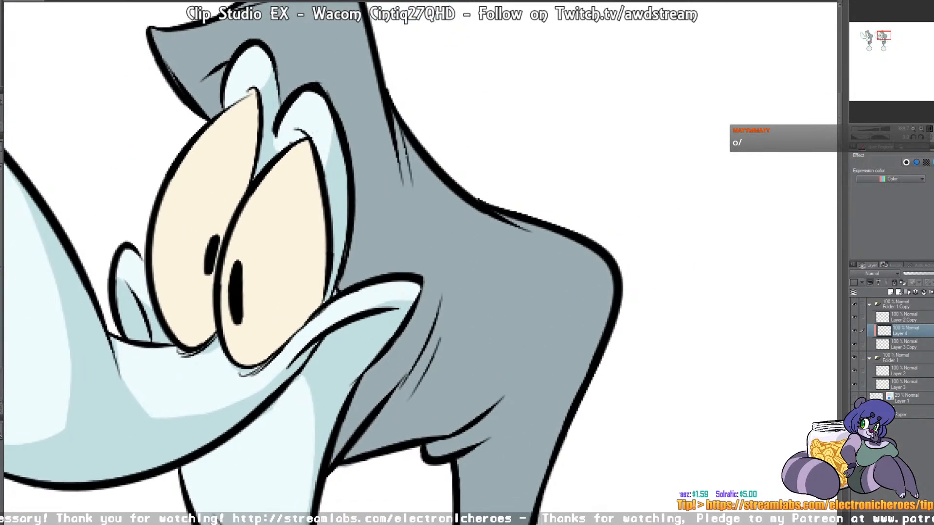
{"action": "left_click", "coordinate": [903, 304]}
{"action": "left_click", "coordinate": [891, 292]}
Step: Mark the small gap in the shoulder outline with an orange circle and arrow, and undo the marks
{"action": "mouse_move", "coordinate": [472, 234]}
{"action": "left_mouse_down"}
{"action": "mouse_move", "coordinate": [540, 198]}
{"action": "mouse_move", "coordinate": [475, 178]}
{"action": "left_mouse_up"}
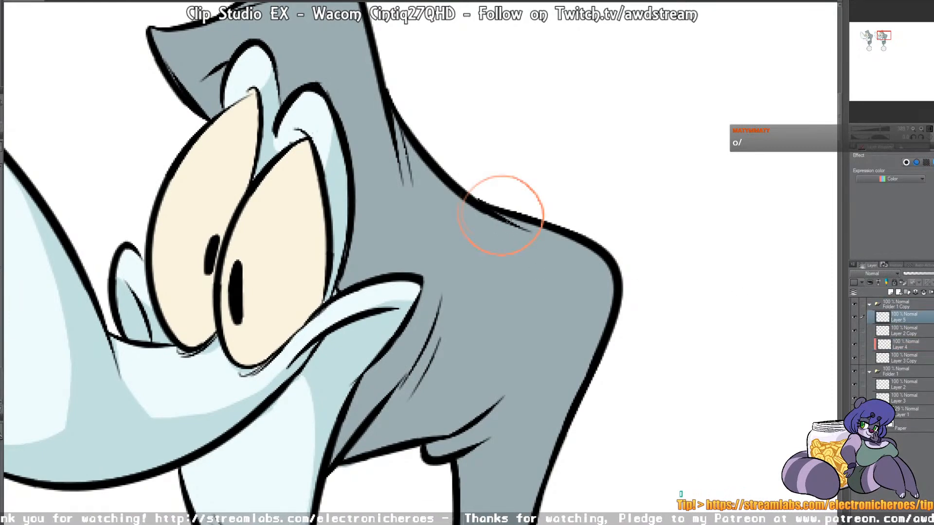
{"action": "left_click_drag", "start_coordinate": [549, 170], "coordinate": [579, 179]}
{"action": "left_click_drag", "start_coordinate": [606, 145], "coordinate": [542, 183]}
{"action": "mouse_move", "coordinate": [497, 215]}
{"action": "left_mouse_down"}
{"action": "mouse_move", "coordinate": [491, 209]}
{"action": "mouse_move", "coordinate": [511, 219]}
{"action": "mouse_move", "coordinate": [489, 210]}
{"action": "left_mouse_up"}
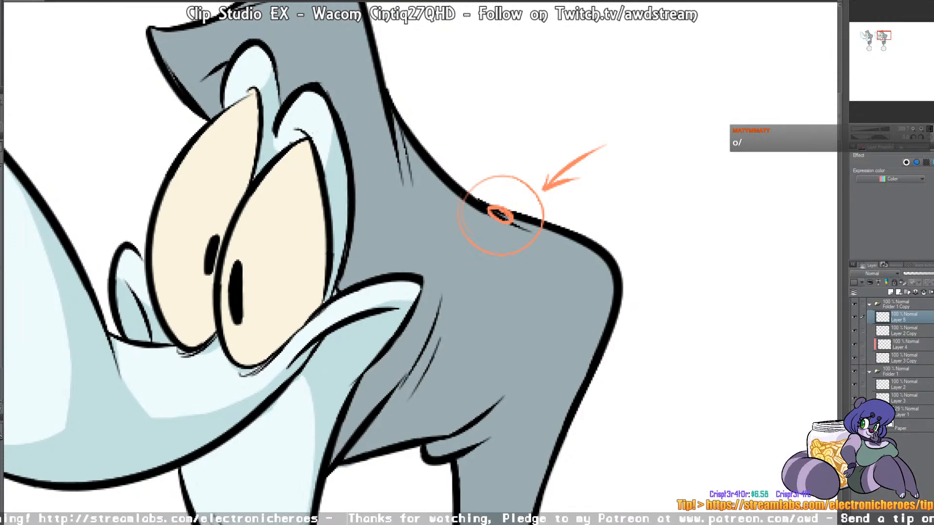
{"action": "key", "text": "ctrl+z"}
{"action": "key", "text": "ctrl+z"}
{"action": "key", "text": "ctrl+z"}
{"action": "key", "text": "ctrl+z"}
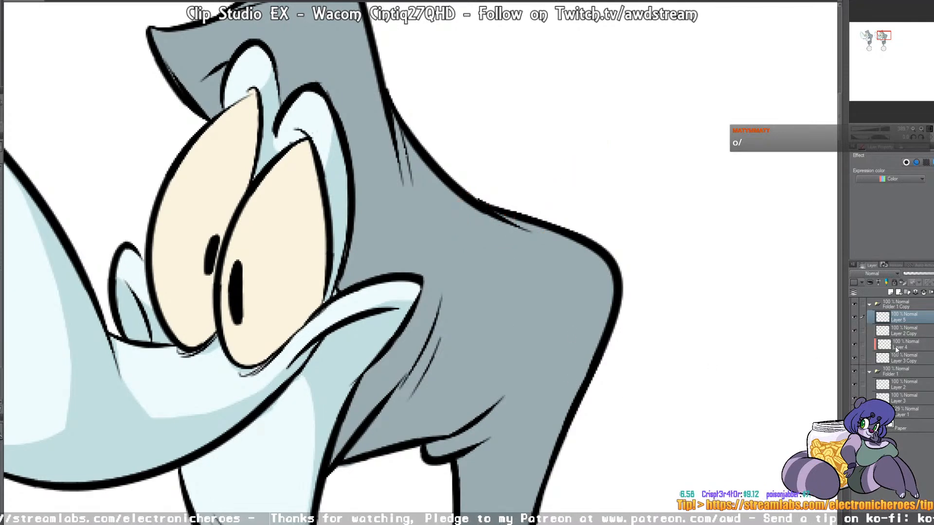
Step: Hide the duplicate's color layer, Layer 3 Copy, and add a new layer above Layer 4
{"action": "left_click", "coordinate": [854, 355]}
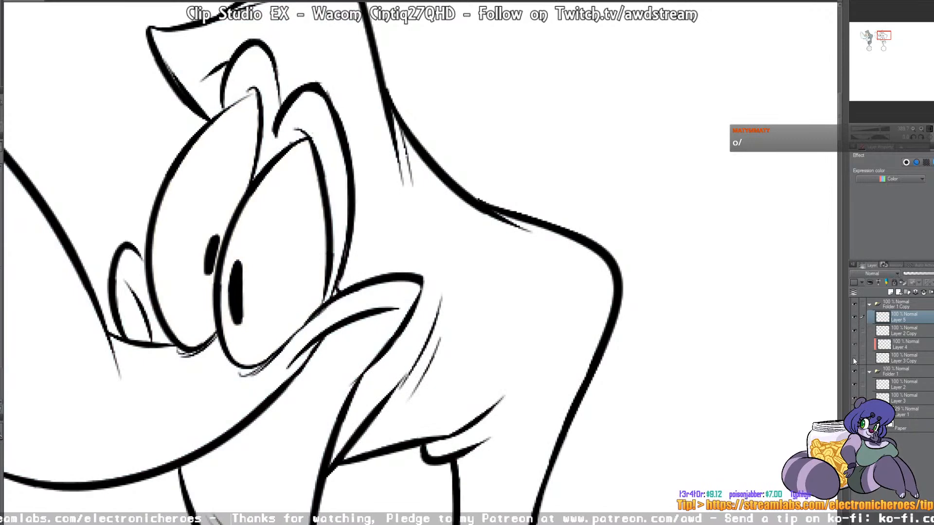
{"action": "left_click", "coordinate": [900, 345]}
{"action": "left_click", "coordinate": [890, 292]}
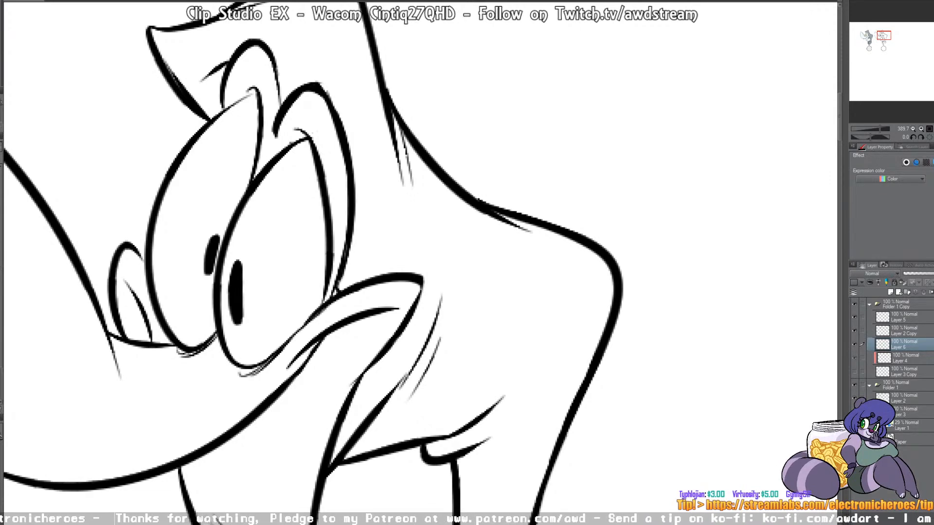
Step: Fill the duplicate's body with brown on the new layer, undo the fill and refill the area with tighter line coverage
{"action": "left_click", "coordinate": [570, 317]}
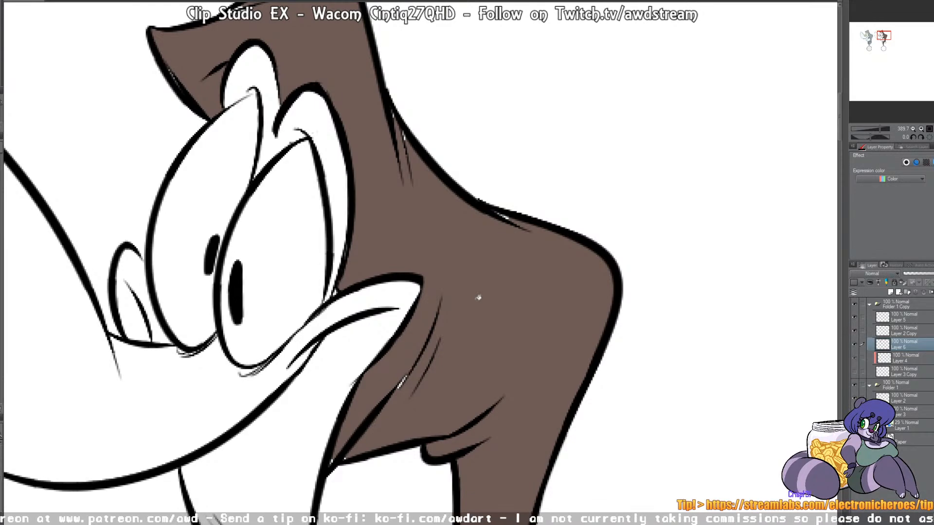
{"action": "key", "text": "ctrl+z"}
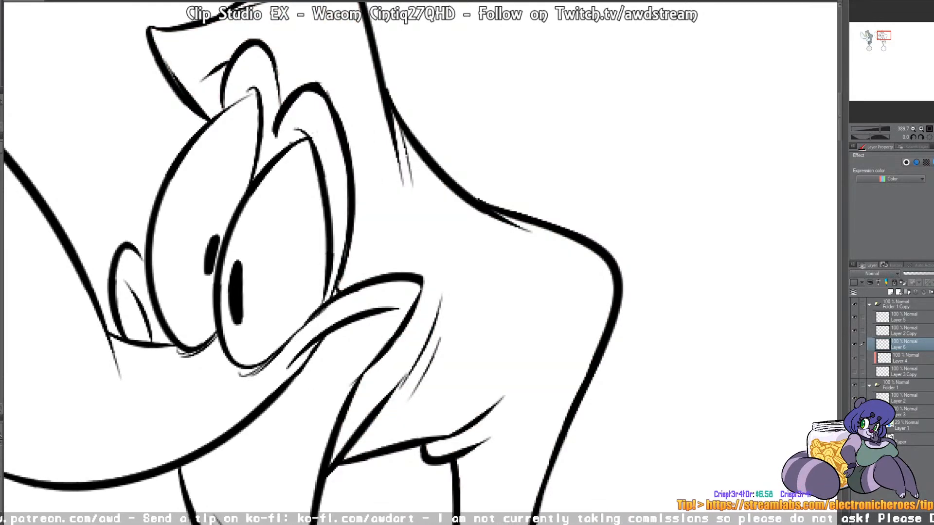
{"action": "left_click", "coordinate": [531, 262]}
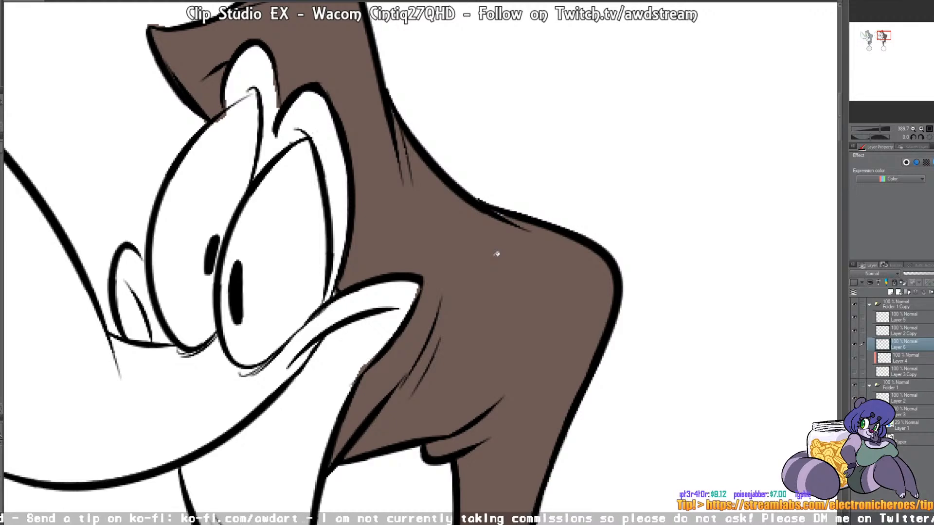
Step: Circle in orange the spot where the brown meets the eyelid, and undo both the circle and the brown fill
{"action": "left_click_drag", "start_coordinate": [341, 148], "coordinate": [608, 280]}
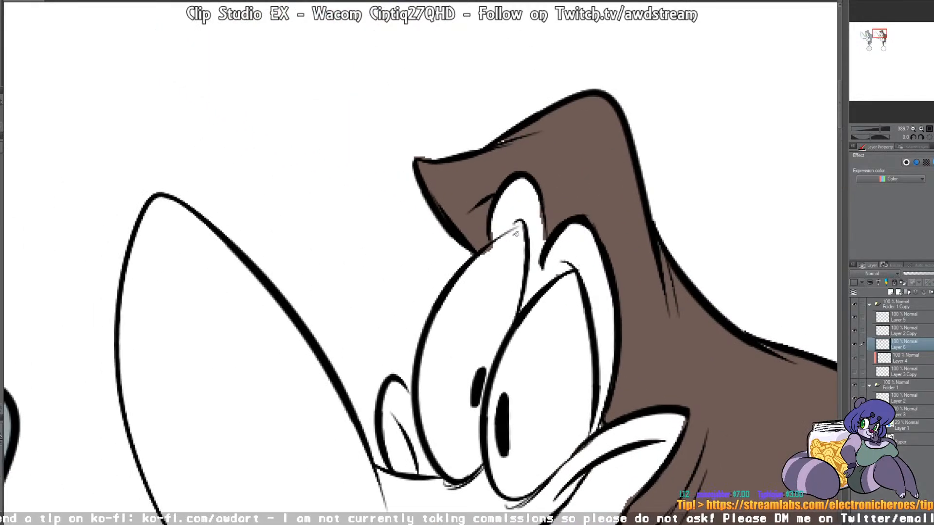
{"action": "mouse_move", "coordinate": [475, 229]}
{"action": "left_mouse_down"}
{"action": "mouse_move", "coordinate": [463, 239]}
{"action": "mouse_move", "coordinate": [514, 256]}
{"action": "left_mouse_up"}
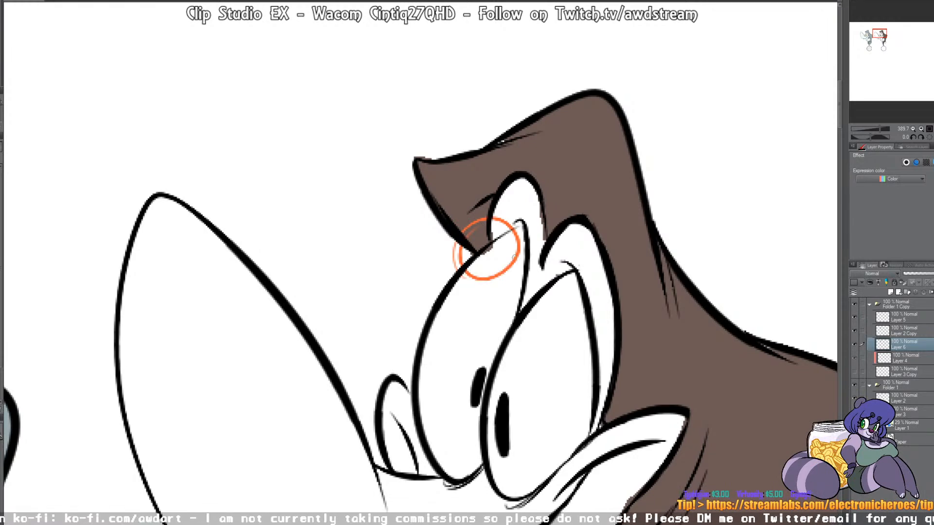
{"action": "mouse_move", "coordinate": [666, 292]}
{"action": "left_mouse_down"}
{"action": "mouse_move", "coordinate": [390, 208]}
{"action": "mouse_move", "coordinate": [583, 227]}
{"action": "left_mouse_up"}
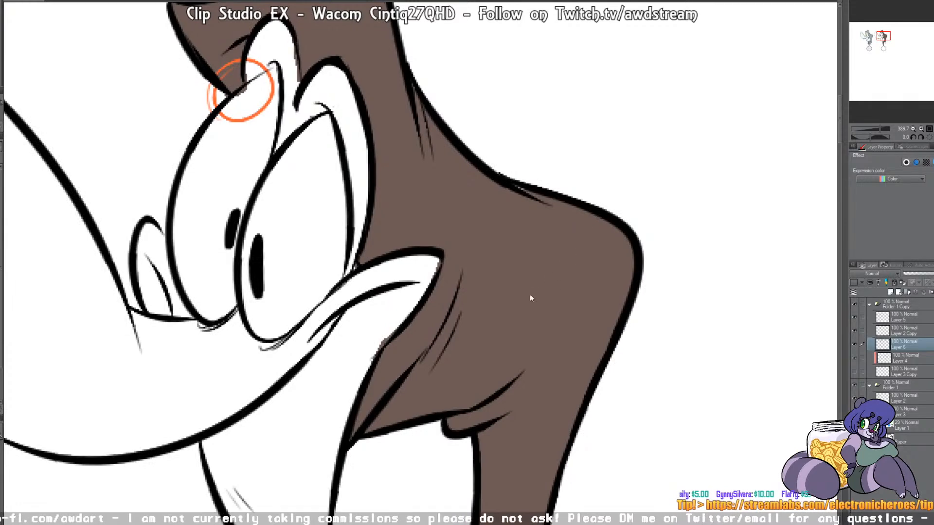
{"action": "key", "text": "ctrl+z"}
{"action": "key", "text": "ctrl+z"}
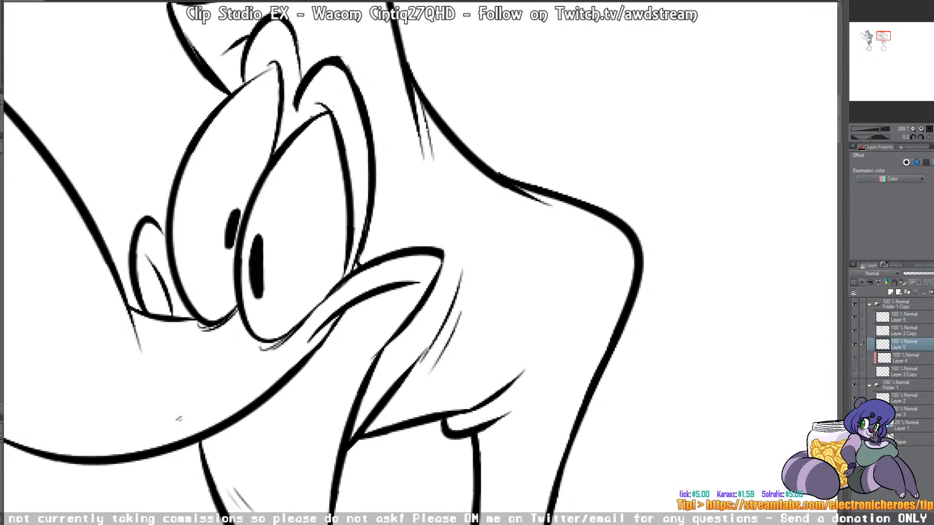
Step: Try filling the duplicate's body with a darker brown twice, undoing the fill each time
{"action": "left_click", "coordinate": [486, 313]}
{"action": "left_click_drag", "start_coordinate": [579, 237], "coordinate": [581, 255]}
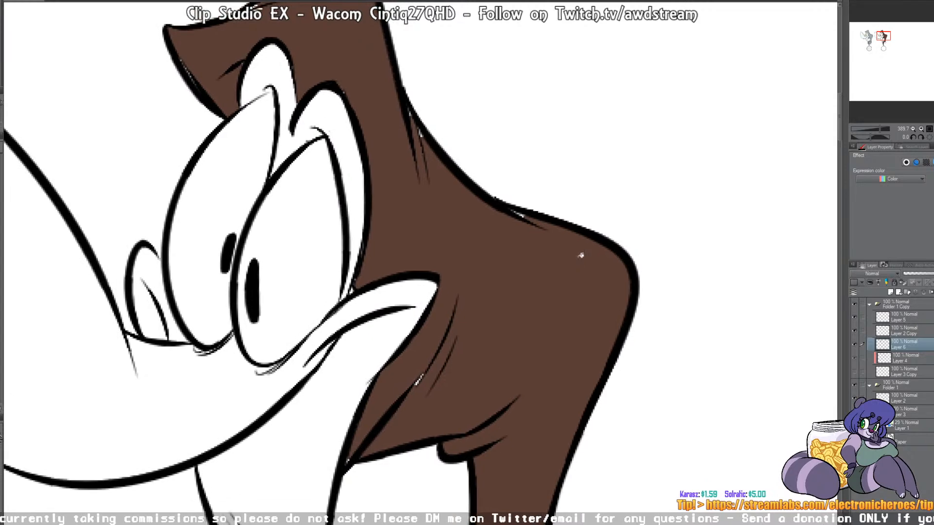
{"action": "key", "text": "ctrl+z"}
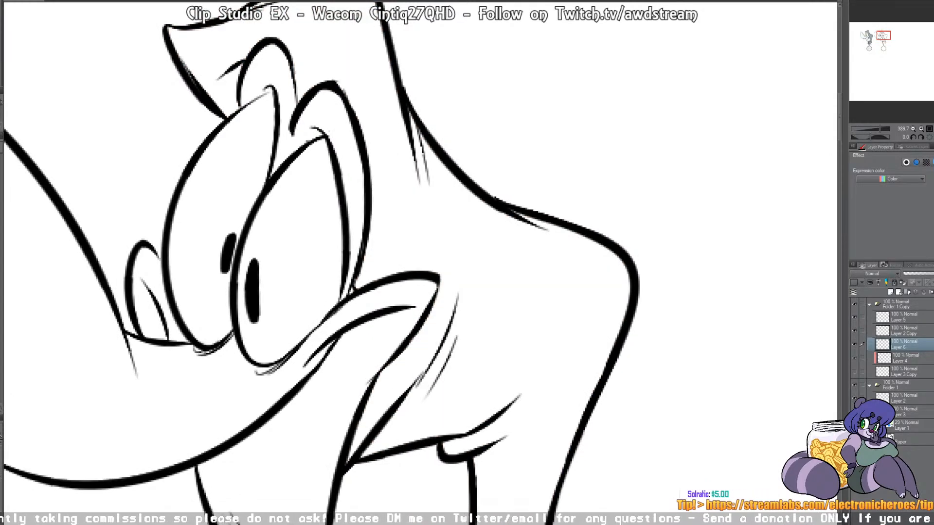
{"action": "left_click", "coordinate": [511, 297]}
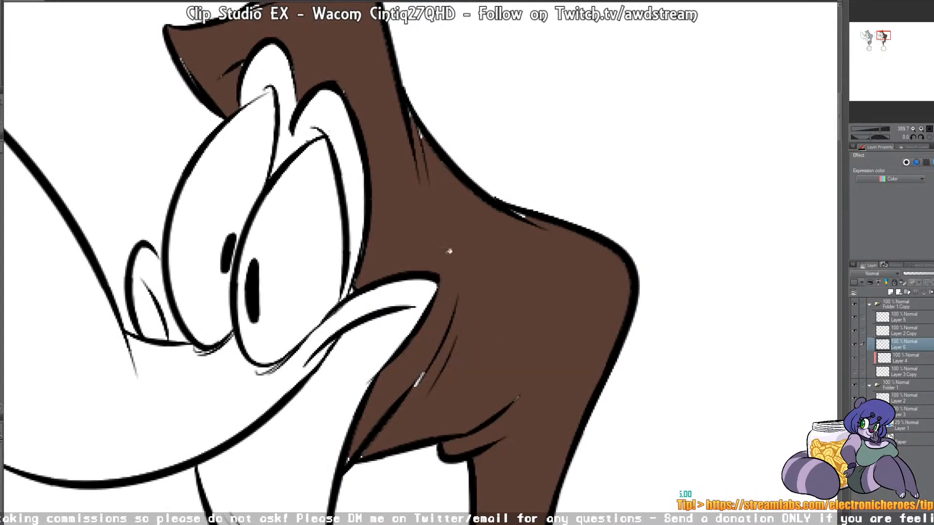
{"action": "key", "text": "ctrl+z"}
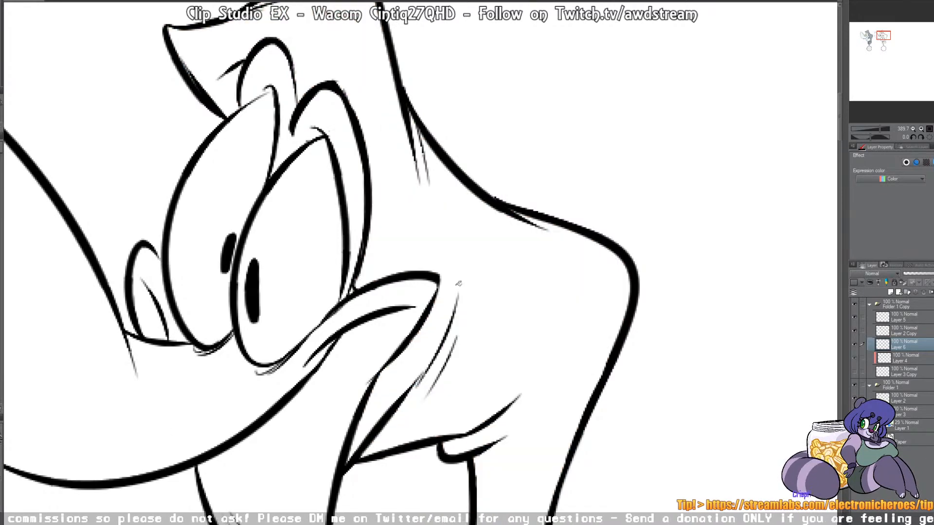
Step: Fill the duplicate's body with brown, undo and refill it, and brush over the white gaps left along the lines
{"action": "left_click", "coordinate": [507, 361]}
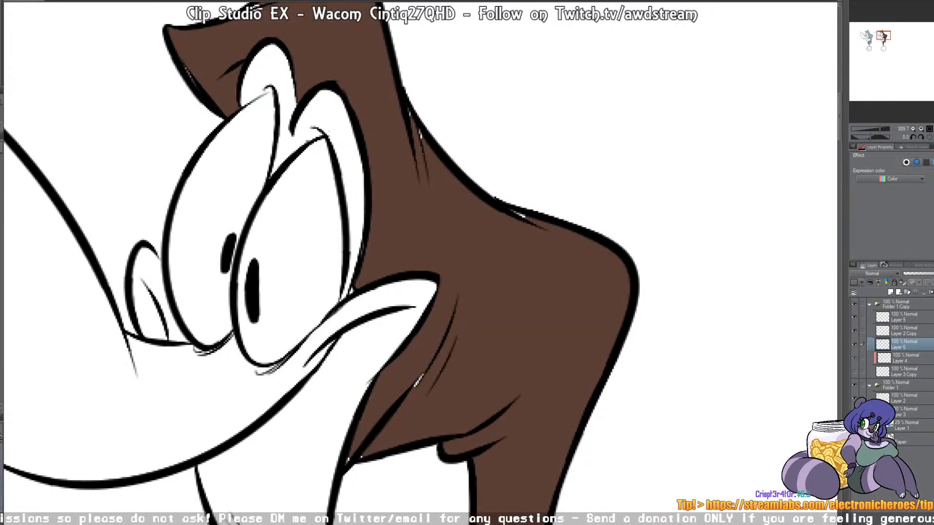
{"action": "key", "text": "ctrl+z"}
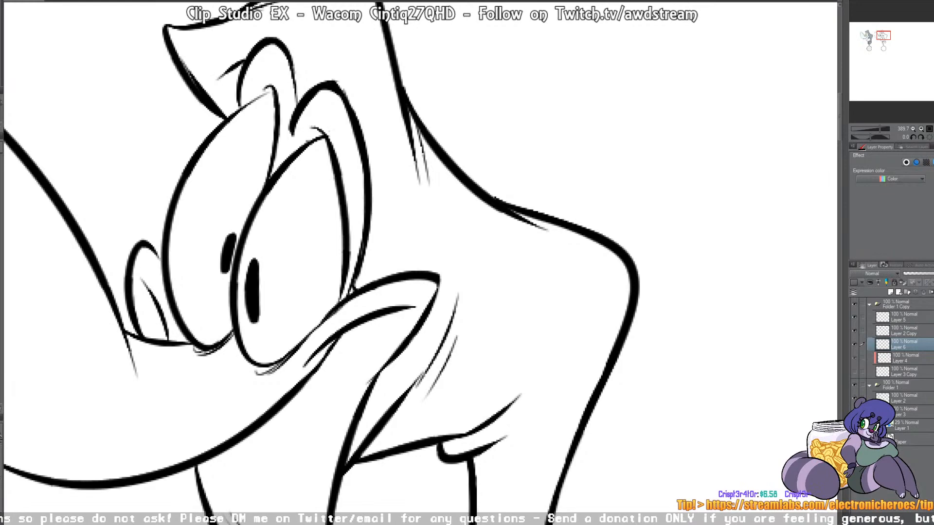
{"action": "left_click", "coordinate": [528, 265]}
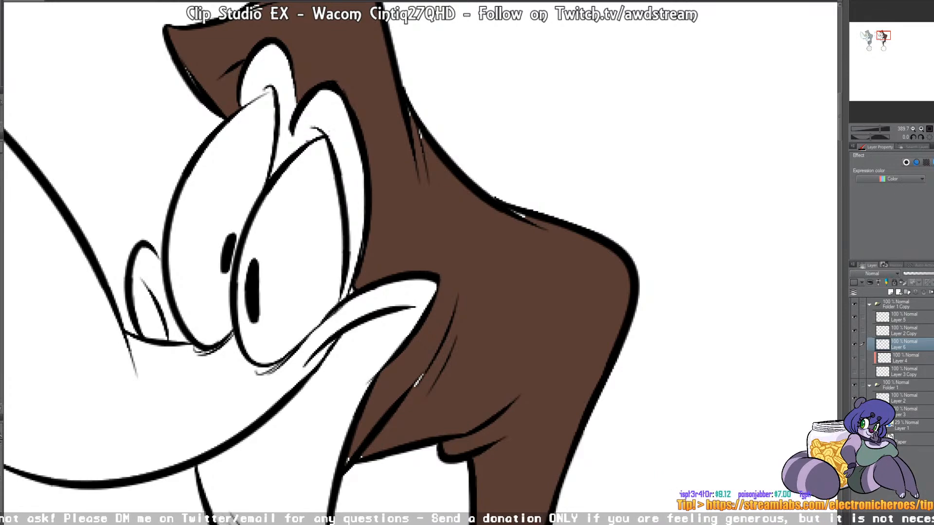
{"action": "left_click_drag", "start_coordinate": [614, 279], "coordinate": [605, 312]}
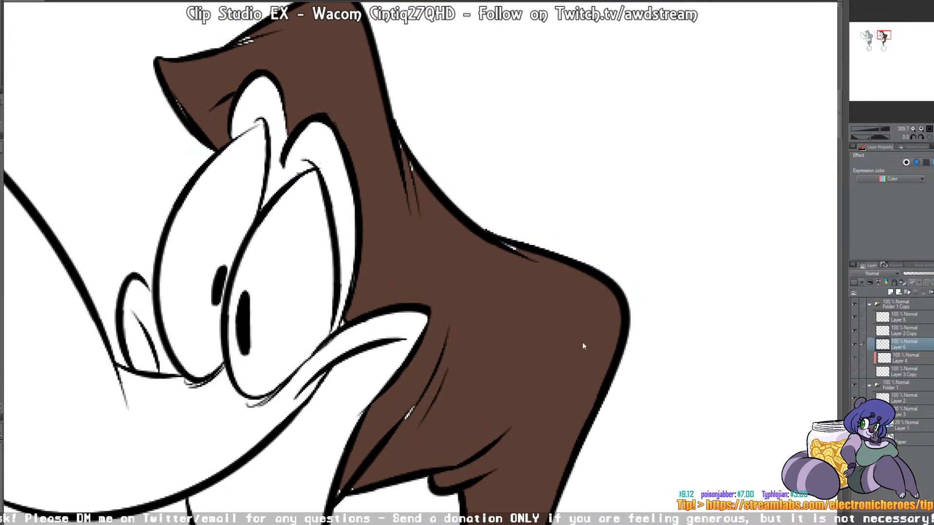
{"action": "key", "text": "ctrl+z"}
{"action": "left_click", "coordinate": [525, 359]}
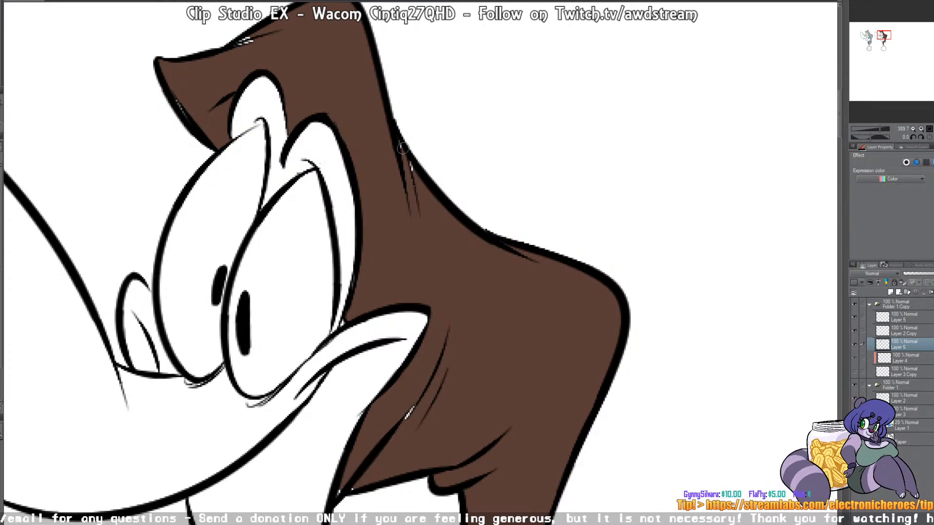
{"action": "left_click_drag", "start_coordinate": [261, 37], "coordinate": [233, 50]}
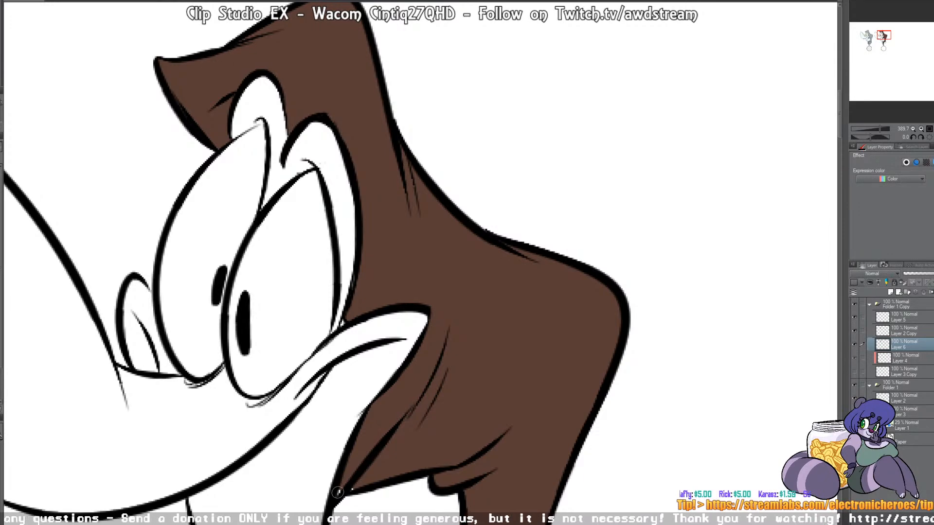
Step: Undo the brown fill, brush brown by hand along the duplicate's neck and shoulder line, and fill the rest of the body
{"action": "left_click_drag", "start_coordinate": [557, 368], "coordinate": [555, 106]}
{"action": "left_click_drag", "start_coordinate": [540, 287], "coordinate": [559, 136]}
{"action": "left_click_drag", "start_coordinate": [499, 258], "coordinate": [655, 271]}
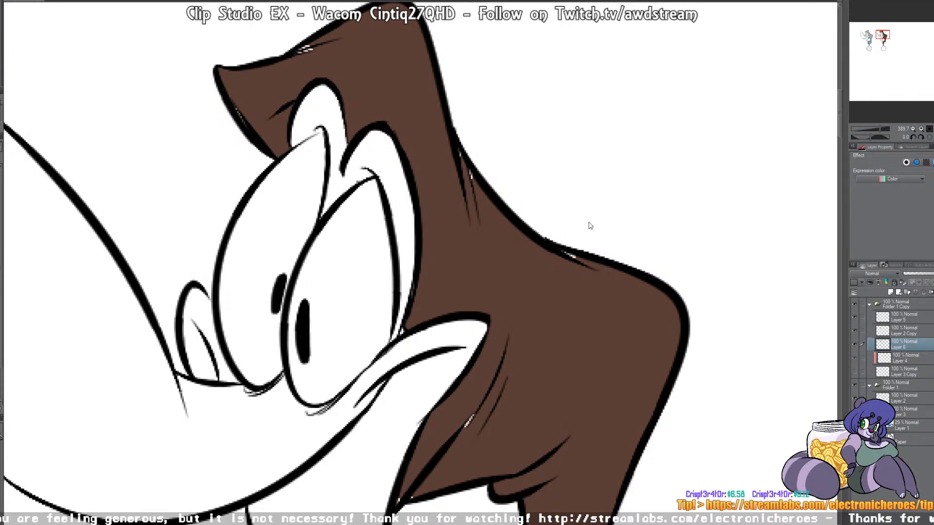
{"action": "key", "text": "ctrl+z"}
{"action": "mouse_move", "coordinate": [453, 230]}
{"action": "left_mouse_down"}
{"action": "mouse_move", "coordinate": [437, 240]}
{"action": "mouse_move", "coordinate": [442, 260]}
{"action": "mouse_move", "coordinate": [454, 207]}
{"action": "mouse_move", "coordinate": [473, 196]}
{"action": "mouse_move", "coordinate": [450, 158]}
{"action": "mouse_move", "coordinate": [488, 219]}
{"action": "mouse_move", "coordinate": [553, 286]}
{"action": "mouse_move", "coordinate": [555, 276]}
{"action": "mouse_move", "coordinate": [625, 290]}
{"action": "mouse_move", "coordinate": [567, 313]}
{"action": "left_mouse_up"}
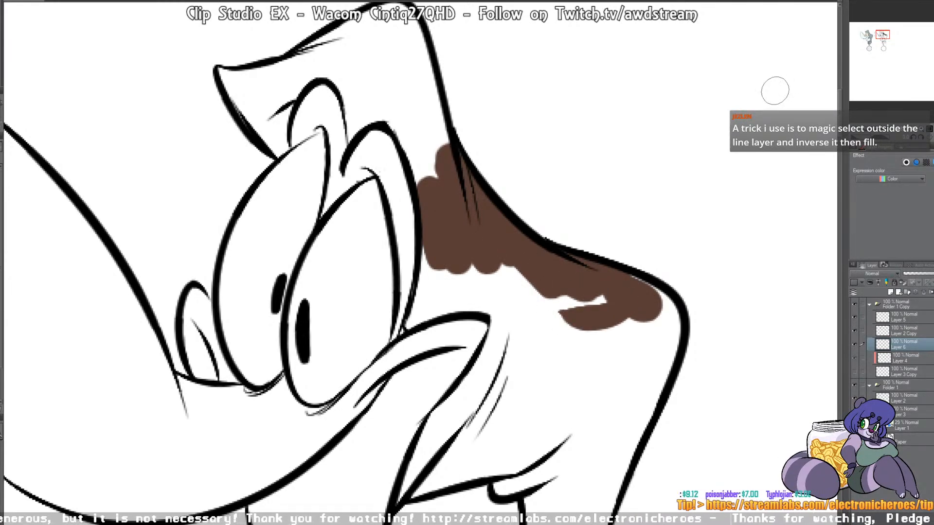
{"action": "mouse_move", "coordinate": [409, 323]}
{"action": "left_mouse_down"}
{"action": "mouse_move", "coordinate": [425, 271]}
{"action": "mouse_move", "coordinate": [418, 306]}
{"action": "mouse_move", "coordinate": [427, 317]}
{"action": "mouse_move", "coordinate": [445, 292]}
{"action": "mouse_move", "coordinate": [428, 289]}
{"action": "mouse_move", "coordinate": [500, 262]}
{"action": "mouse_move", "coordinate": [509, 280]}
{"action": "mouse_move", "coordinate": [501, 307]}
{"action": "left_mouse_up"}
{"action": "key", "text": "g"}
{"action": "left_click", "coordinate": [538, 316]}
{"action": "left_click", "coordinate": [432, 129]}
{"action": "key", "text": "b"}
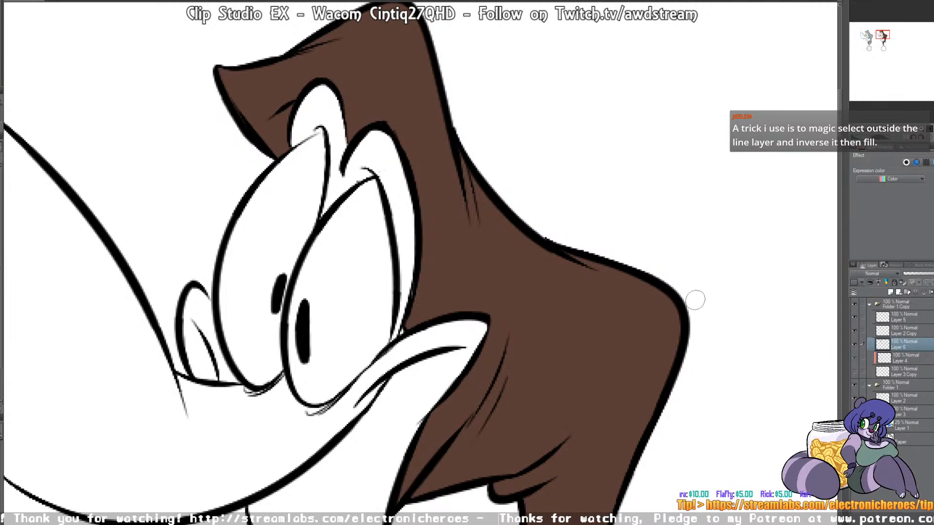
{"action": "left_click_drag", "start_coordinate": [563, 467], "coordinate": [565, 444]}
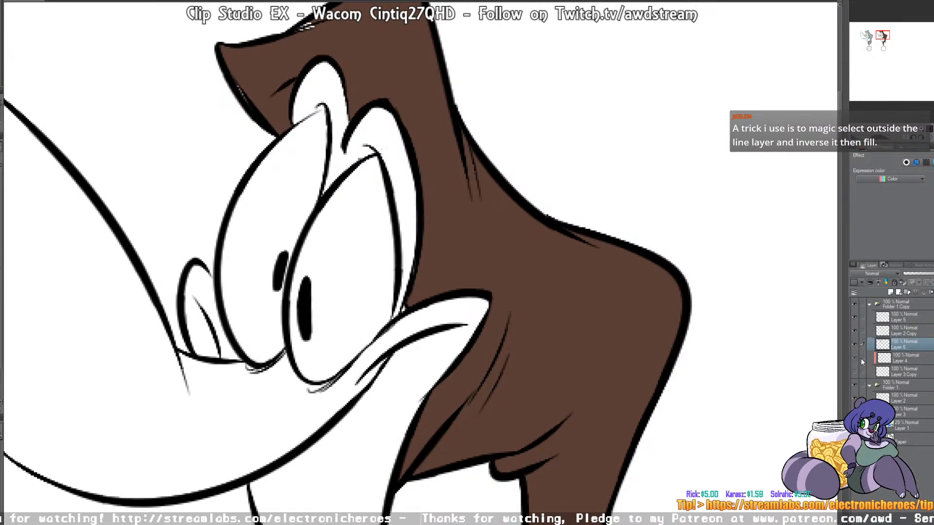
Step: Delete the brown test layer, hide Layer 3 Copy again and add a new layer above Layer 4
{"action": "left_click", "coordinate": [933, 293]}
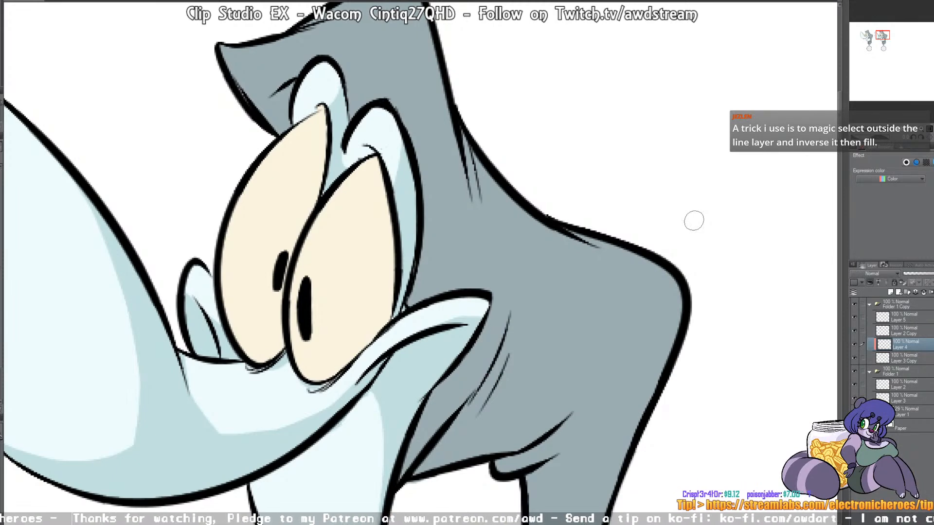
{"action": "left_click", "coordinate": [854, 358]}
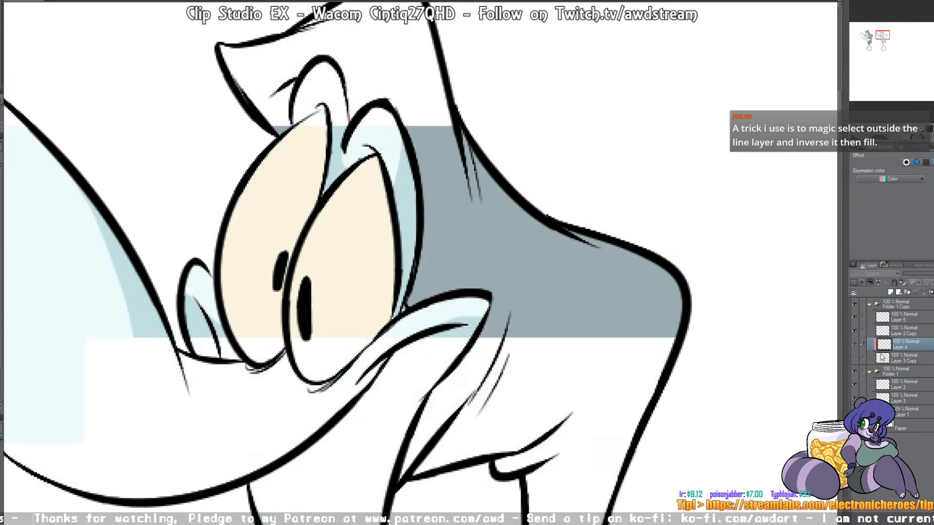
{"action": "left_click", "coordinate": [893, 291]}
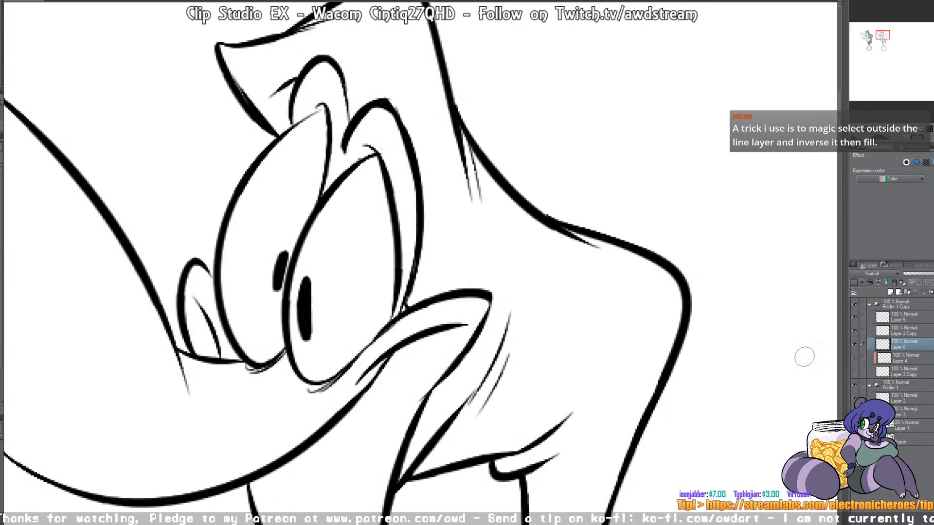
Step: Fill the duplicate's body with brown on the new layer and brush out the gaps at the shoulder, neck, hair tuft and mouth folds
{"action": "left_click", "coordinate": [538, 251]}
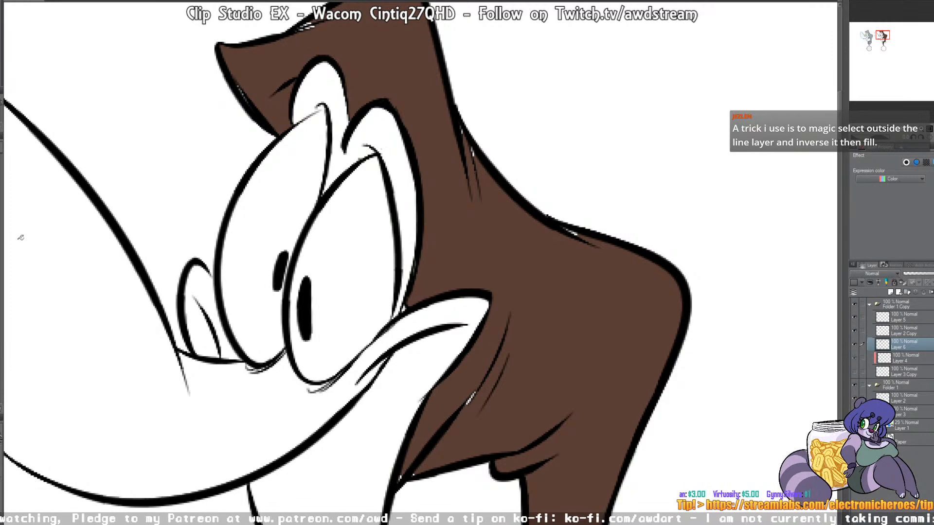
{"action": "left_click", "coordinate": [1, 230]}
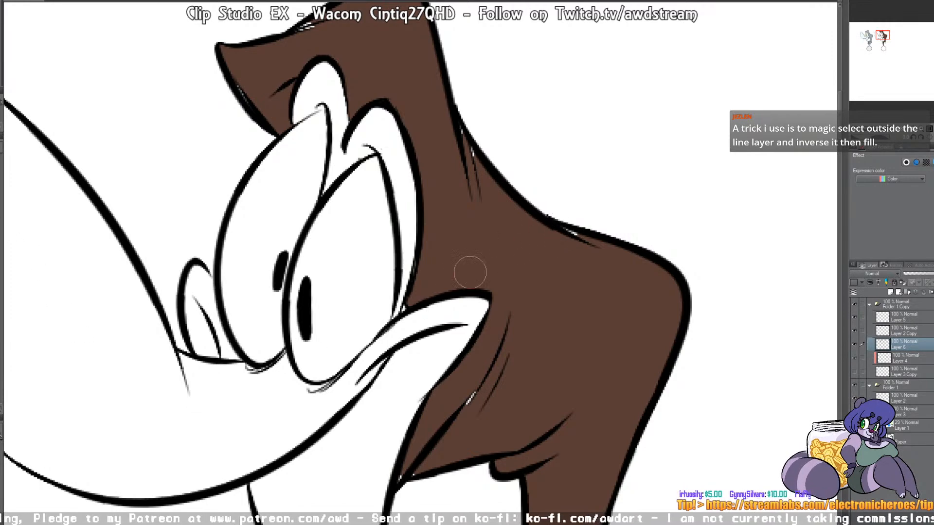
{"action": "left_click_drag", "start_coordinate": [560, 229], "coordinate": [588, 243]}
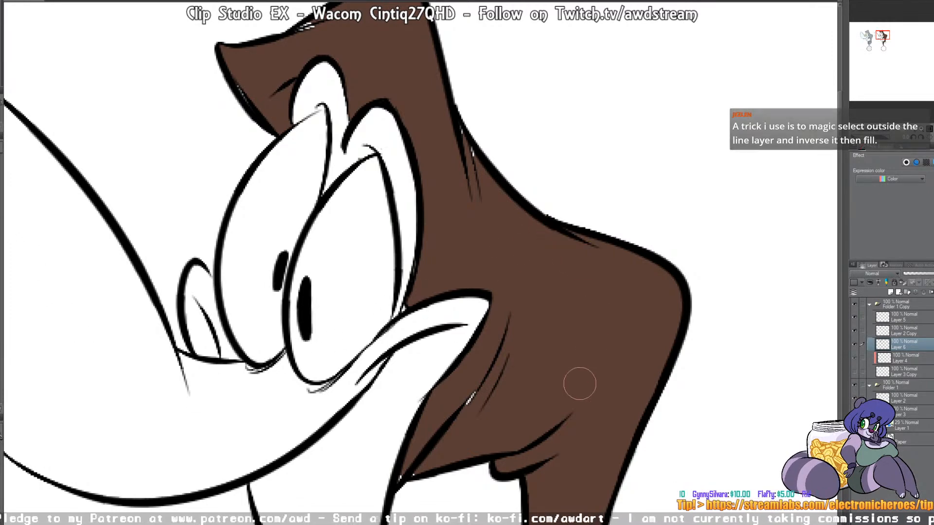
{"action": "left_click_drag", "start_coordinate": [498, 181], "coordinate": [448, 91]}
{"action": "left_click_drag", "start_coordinate": [307, 32], "coordinate": [325, 23]}
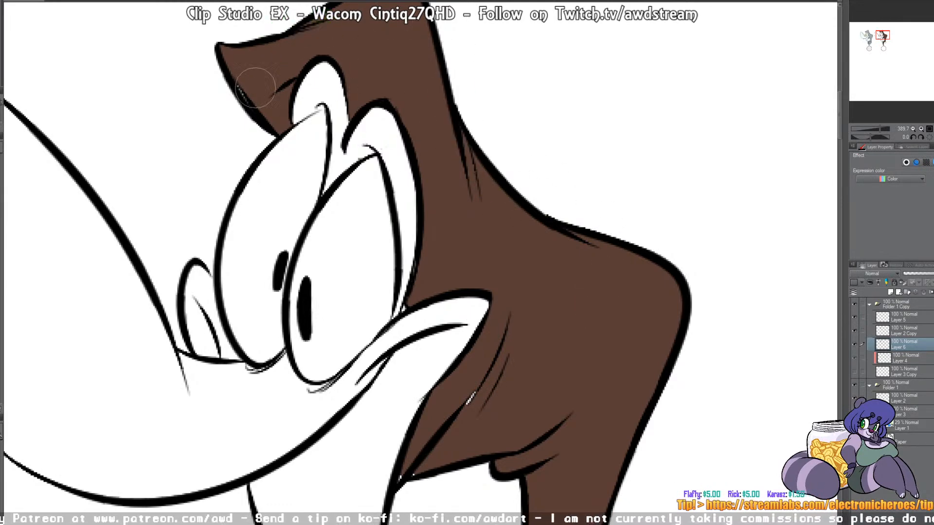
{"action": "mouse_move", "coordinate": [479, 390]}
{"action": "left_mouse_down"}
{"action": "mouse_move", "coordinate": [414, 479]}
{"action": "mouse_move", "coordinate": [430, 446]}
{"action": "left_mouse_up"}
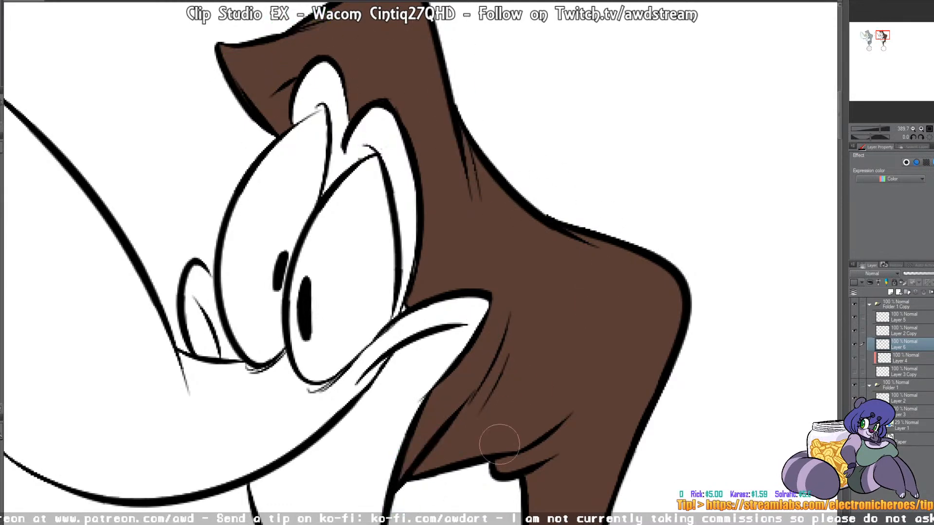
{"action": "left_click_drag", "start_coordinate": [405, 310], "coordinate": [402, 311]}
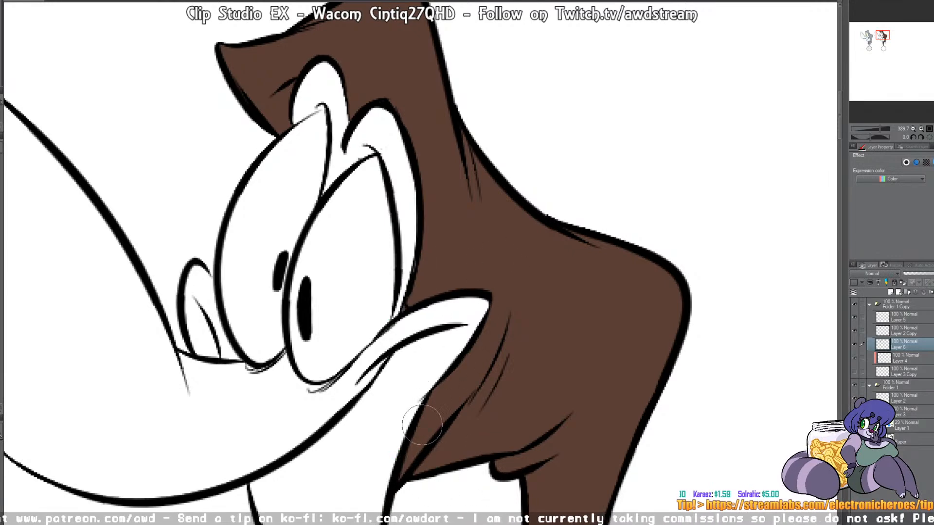
Step: Touch up the brown at the eye corner and brush over the line gaps across the duplicate's head and shoulder
{"action": "mouse_move", "coordinate": [556, 173]}
{"action": "left_mouse_down"}
{"action": "mouse_move", "coordinate": [577, 191]}
{"action": "mouse_move", "coordinate": [574, 206]}
{"action": "mouse_move", "coordinate": [614, 222]}
{"action": "mouse_move", "coordinate": [590, 230]}
{"action": "left_mouse_up"}
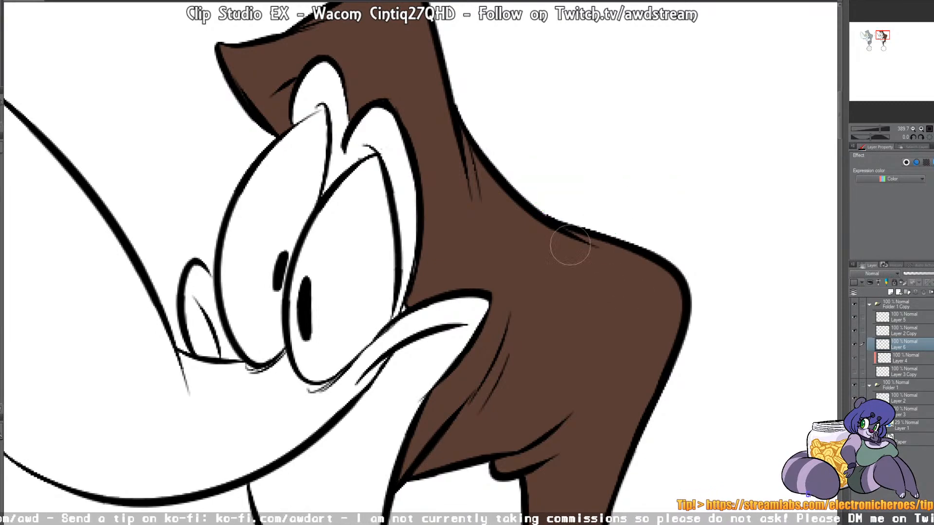
{"action": "left_click_drag", "start_coordinate": [574, 303], "coordinate": [604, 328]}
{"action": "left_click_drag", "start_coordinate": [608, 241], "coordinate": [627, 379]}
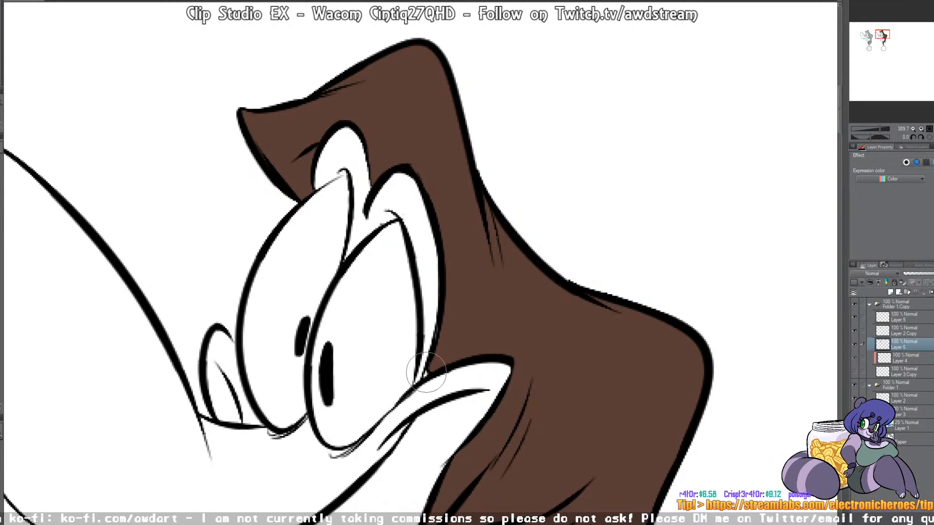
{"action": "left_click_drag", "start_coordinate": [434, 365], "coordinate": [436, 373]}
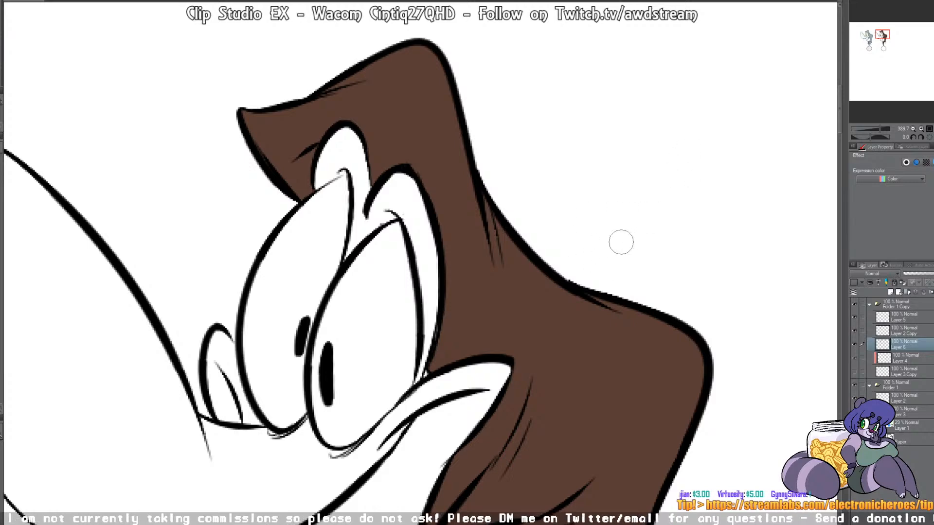
{"action": "mouse_move", "coordinate": [481, 185]}
{"action": "left_mouse_down"}
{"action": "mouse_move", "coordinate": [496, 261]}
{"action": "mouse_move", "coordinate": [500, 237]}
{"action": "mouse_move", "coordinate": [553, 256]}
{"action": "mouse_move", "coordinate": [583, 269]}
{"action": "mouse_move", "coordinate": [631, 319]}
{"action": "left_mouse_up"}
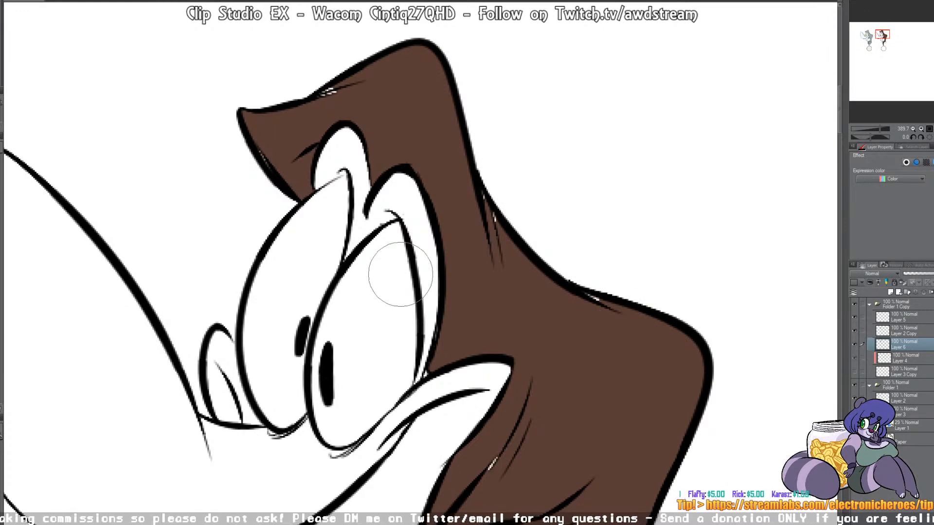
{"action": "scroll", "coordinate": [401, 274], "scroll_direction": "down", "scroll_amount": 6}
{"action": "mouse_move", "coordinate": [368, 223]}
{"action": "left_mouse_down"}
{"action": "mouse_move", "coordinate": [420, 217]}
{"action": "mouse_move", "coordinate": [445, 274]}
{"action": "mouse_move", "coordinate": [469, 283]}
{"action": "mouse_move", "coordinate": [413, 350]}
{"action": "left_mouse_up"}
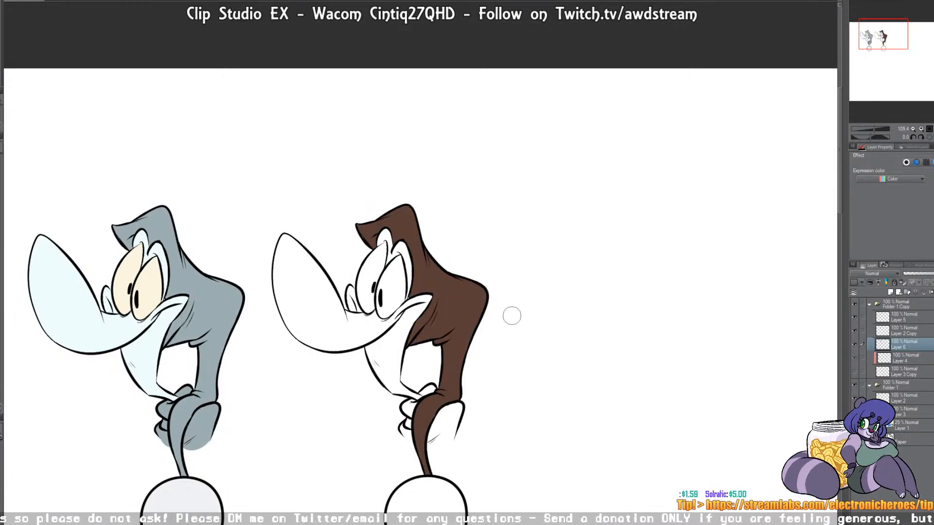
Step: Fill the duplicate's snout, throat and eyelids with turquoise
{"action": "left_click", "coordinate": [395, 337]}
{"action": "left_click", "coordinate": [353, 295]}
{"action": "left_click", "coordinate": [398, 247]}
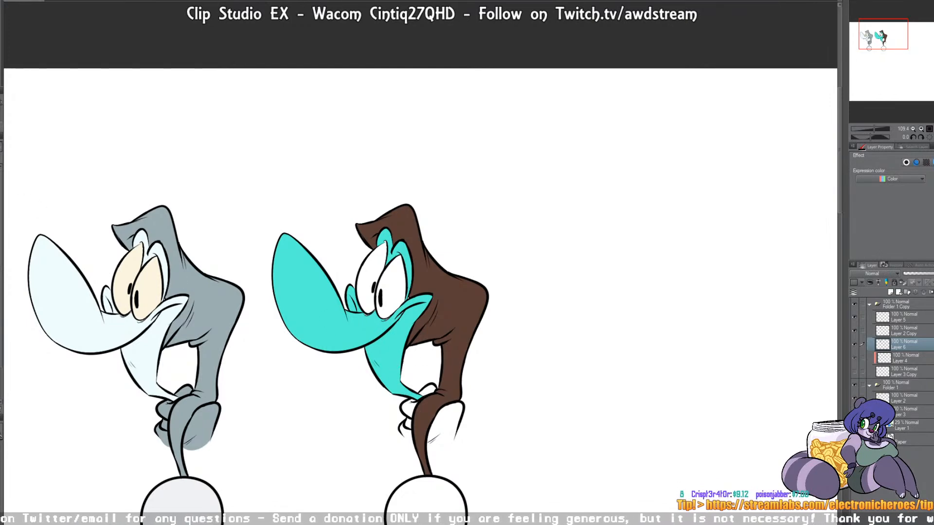
Step: Brush turquoise over the leftover pixels where it meets the brown around the eyelid, mouth corner and neck folds
{"action": "mouse_move", "coordinate": [361, 314]}
{"action": "left_mouse_down"}
{"action": "mouse_move", "coordinate": [395, 327]}
{"action": "mouse_move", "coordinate": [416, 297]}
{"action": "left_mouse_up"}
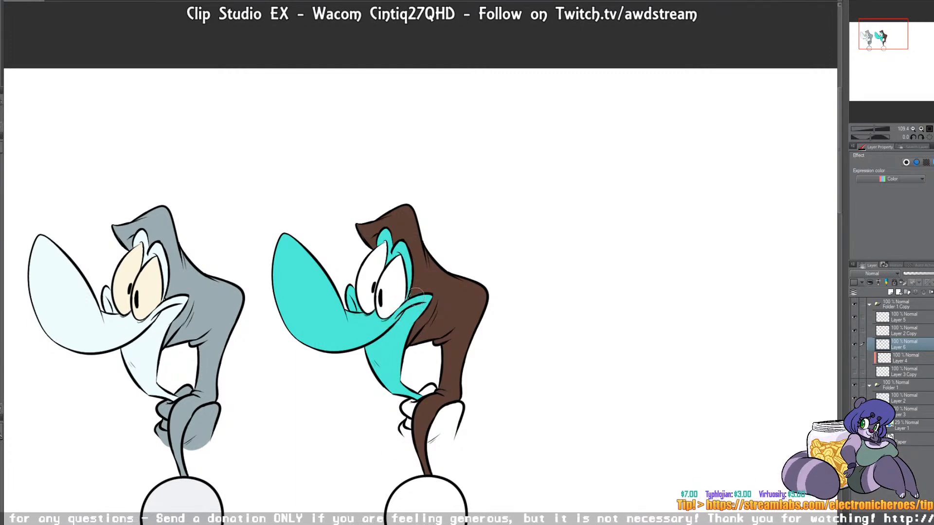
{"action": "scroll", "coordinate": [413, 297], "scroll_direction": "up", "scroll_amount": 8}
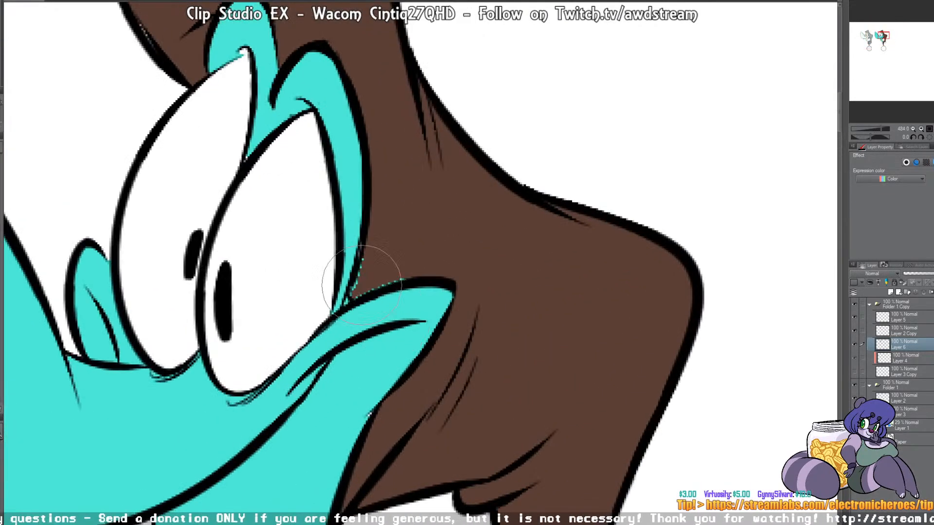
{"action": "mouse_move", "coordinate": [368, 268]}
{"action": "left_mouse_down"}
{"action": "mouse_move", "coordinate": [366, 239]}
{"action": "mouse_move", "coordinate": [383, 316]}
{"action": "mouse_move", "coordinate": [319, 141]}
{"action": "left_mouse_up"}
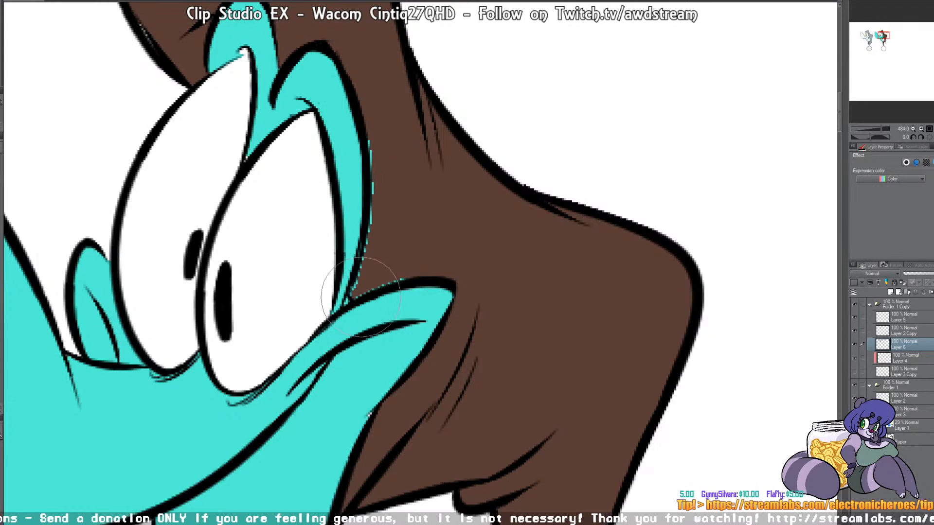
{"action": "left_click_drag", "start_coordinate": [358, 194], "coordinate": [303, 106]}
{"action": "mouse_move", "coordinate": [327, 81]}
{"action": "left_mouse_down"}
{"action": "mouse_move", "coordinate": [339, 111]}
{"action": "mouse_move", "coordinate": [313, 146]}
{"action": "left_mouse_up"}
{"action": "mouse_move", "coordinate": [417, 268]}
{"action": "left_mouse_down"}
{"action": "mouse_move", "coordinate": [435, 317]}
{"action": "mouse_move", "coordinate": [499, 203]}
{"action": "left_mouse_up"}
{"action": "mouse_move", "coordinate": [432, 285]}
{"action": "left_mouse_down"}
{"action": "mouse_move", "coordinate": [432, 338]}
{"action": "mouse_move", "coordinate": [488, 311]}
{"action": "left_mouse_up"}
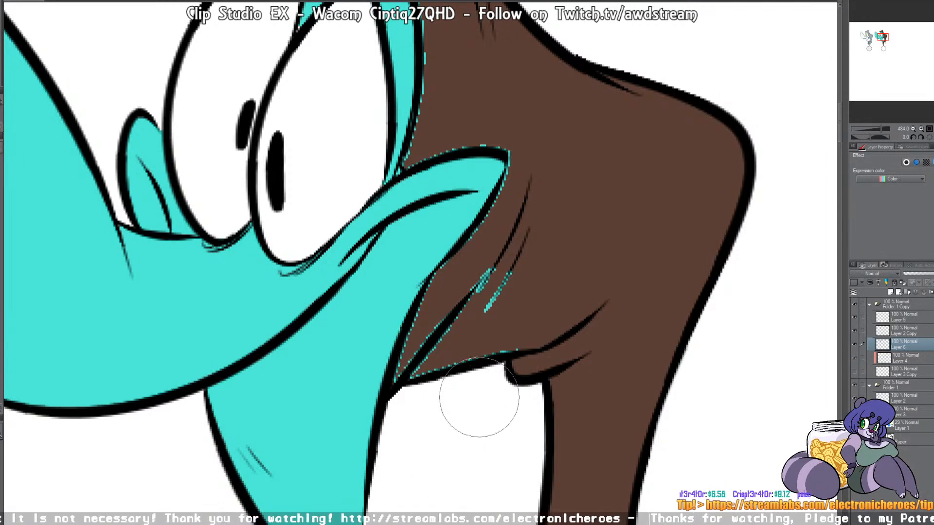
Step: Delete the brown and turquoise test layer and show Layer 3 Copy again
{"action": "key", "text": "Delete"}
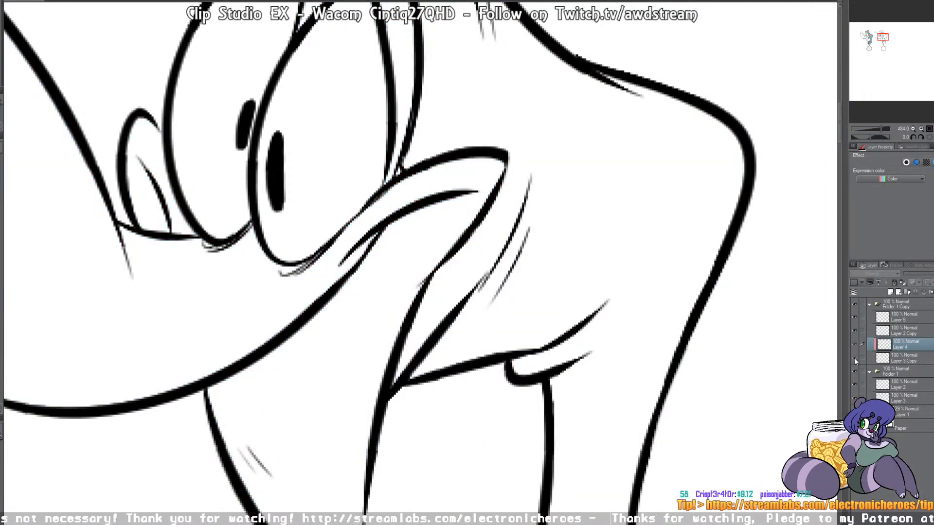
{"action": "left_click_drag", "start_coordinate": [855, 359], "coordinate": [855, 345]}
{"action": "mouse_move", "coordinate": [655, 203]}
{"action": "left_mouse_down"}
{"action": "mouse_move", "coordinate": [696, 325]}
{"action": "mouse_move", "coordinate": [682, 365]}
{"action": "left_mouse_up"}
Step: On Layer 3 Copy, paint the stray white pixel at the lower corner of the duplicate's eye with the eyelid's pale blue
{"action": "key", "text": "bracketleft"}
{"action": "key", "text": "bracketleft"}
{"action": "key", "text": "bracketleft"}
{"action": "key", "text": "bracketleft"}
{"action": "key", "text": "bracketleft"}
{"action": "key", "text": "bracketleft"}
{"action": "key", "text": "bracketleft"}
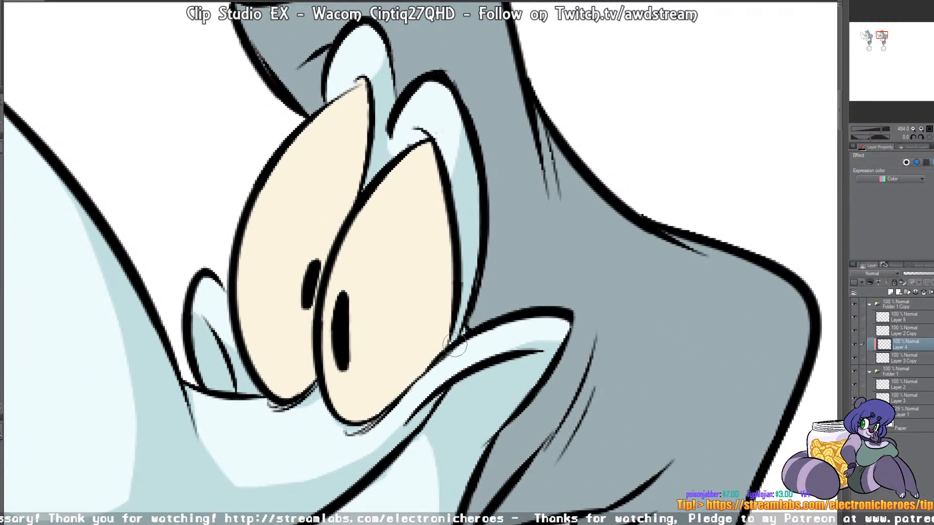
{"action": "scroll", "coordinate": [453, 347], "scroll_direction": "up", "scroll_amount": 5}
{"action": "scroll", "coordinate": [498, 354], "scroll_direction": "up", "scroll_amount": 3}
{"action": "key", "text": "bracketleft"}
{"action": "key", "text": "bracketleft"}
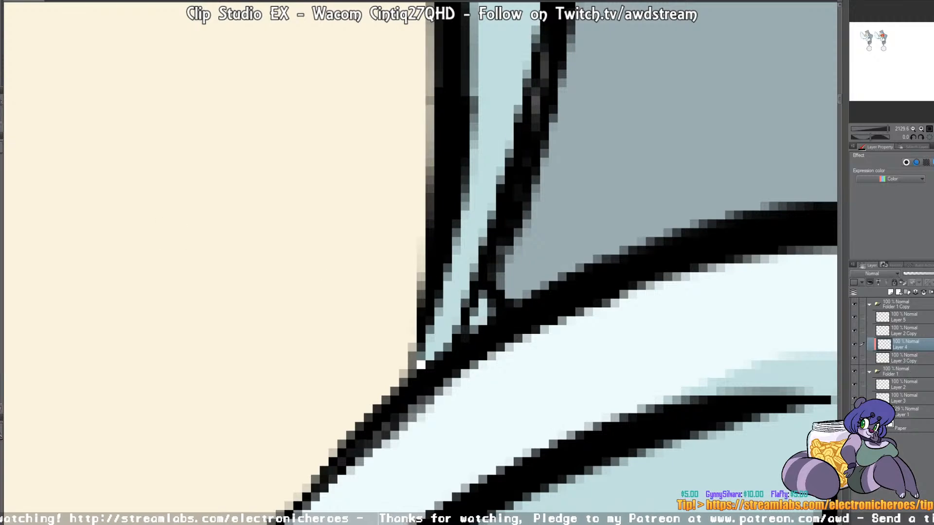
{"action": "key", "text": "p"}
{"action": "left_click", "coordinate": [885, 358]}
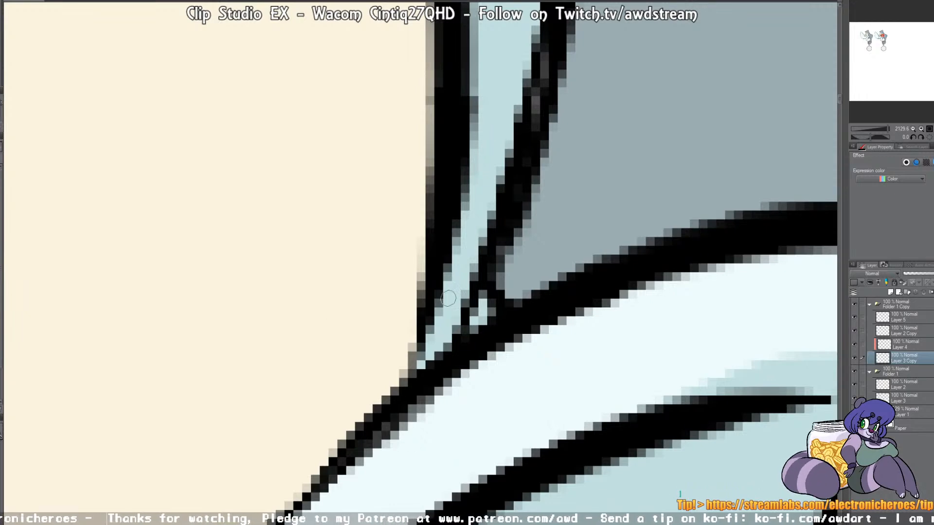
{"action": "scroll", "coordinate": [441, 285], "scroll_direction": "down", "scroll_amount": 2}
{"action": "scroll", "coordinate": [441, 285], "scroll_direction": "down", "scroll_amount": 8}
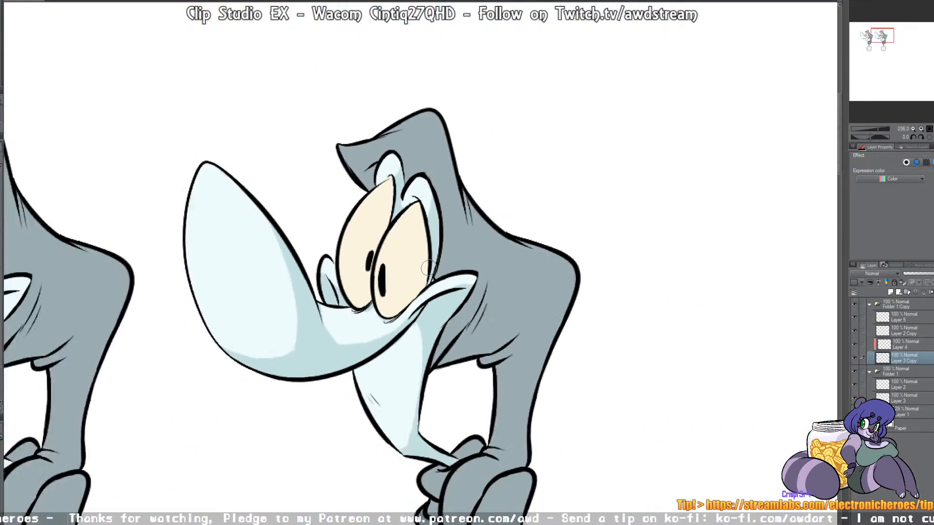
{"action": "scroll", "coordinate": [429, 268], "scroll_direction": "down", "scroll_amount": 4}
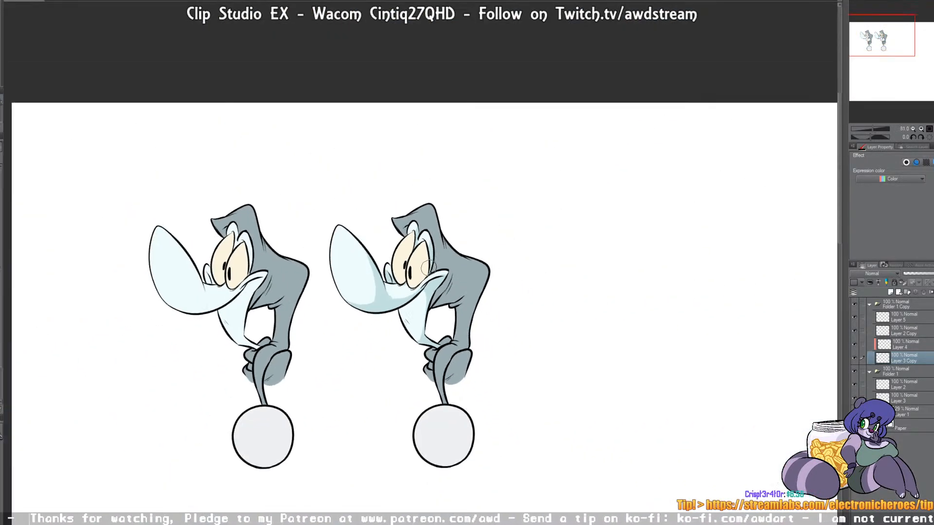
Step: Select the duplicate's eye whites on Layer 3 Copy and shade them with a darker cream on Layer 4
{"action": "scroll", "coordinate": [428, 267], "scroll_direction": "up", "scroll_amount": 1}
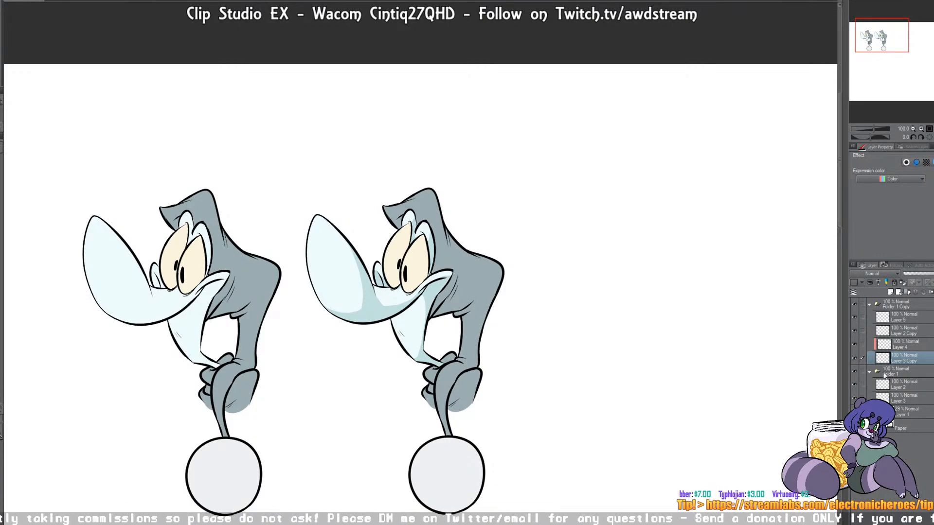
{"action": "left_click", "coordinate": [418, 273]}
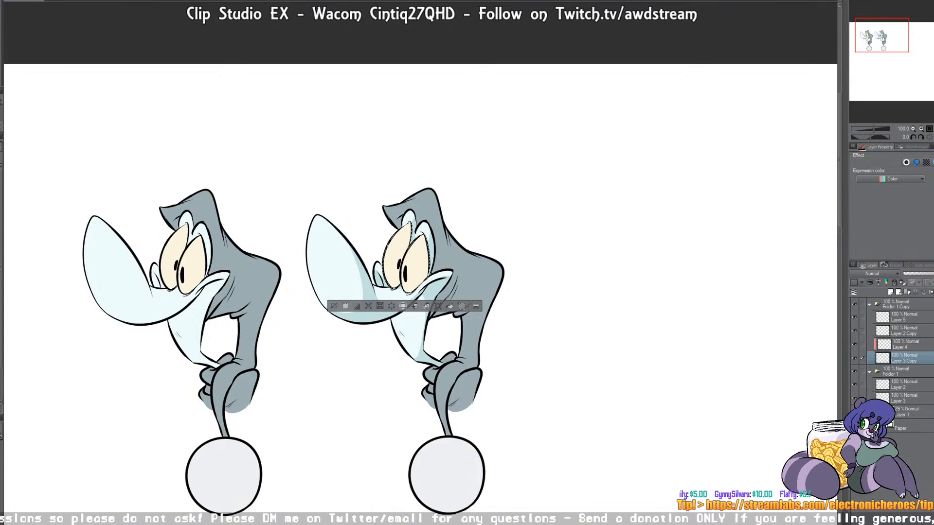
{"action": "left_click", "coordinate": [905, 346]}
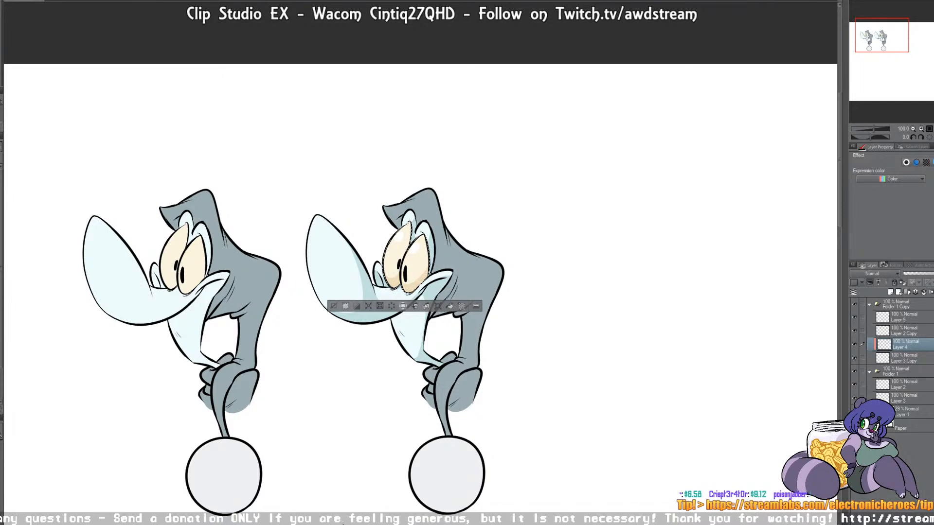
Step: Select the duplicate's gray body area on Layer 3 Copy and paint darker gray shadows over its head, neck and hand on Layer 4
{"action": "left_click", "coordinate": [895, 359]}
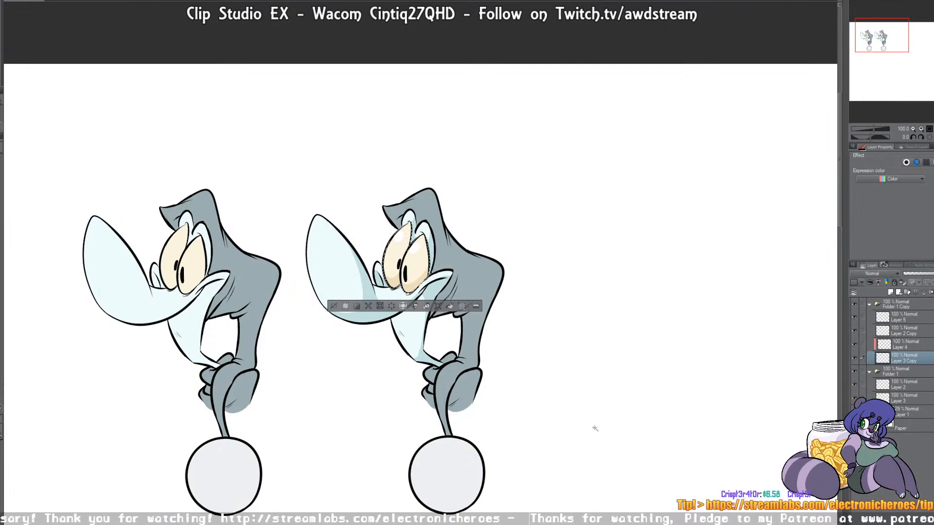
{"action": "left_click", "coordinate": [471, 276]}
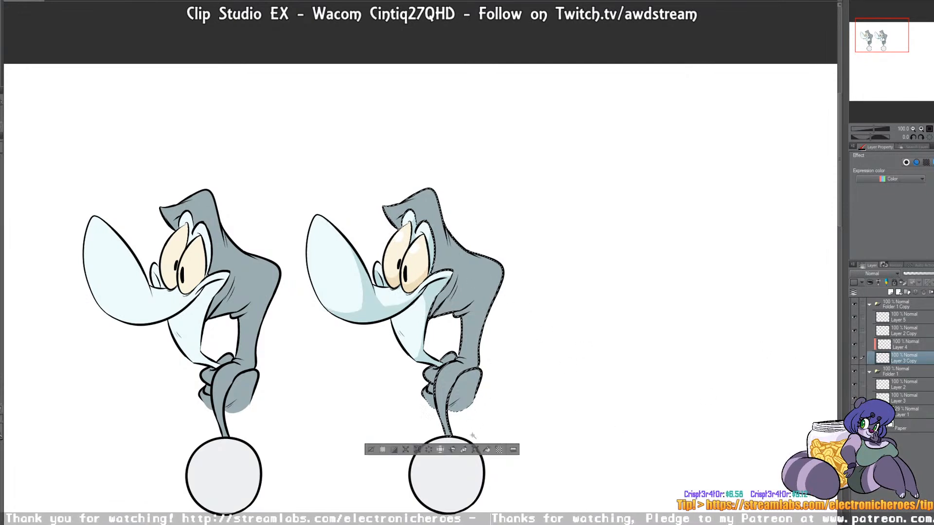
{"action": "left_click", "coordinate": [900, 345]}
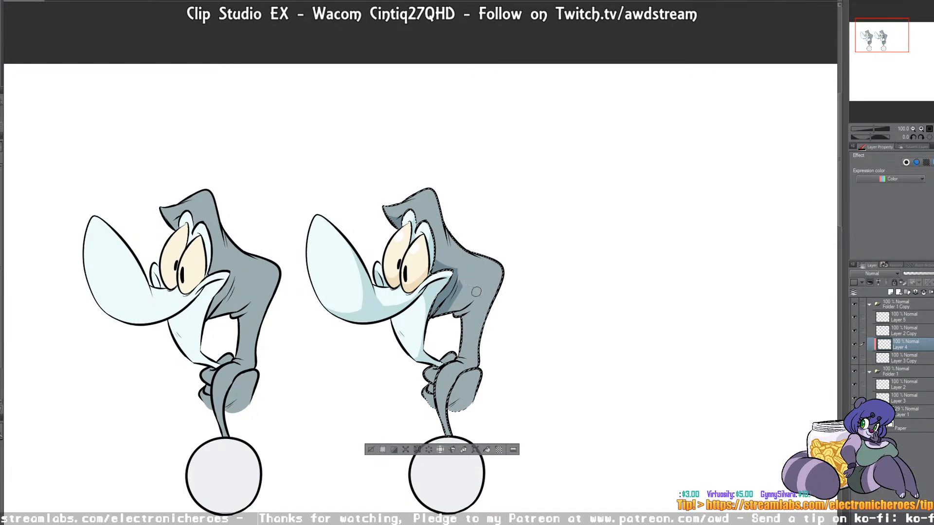
{"action": "mouse_move", "coordinate": [461, 292]}
{"action": "left_mouse_down"}
{"action": "mouse_move", "coordinate": [484, 291]}
{"action": "mouse_move", "coordinate": [475, 308]}
{"action": "left_mouse_up"}
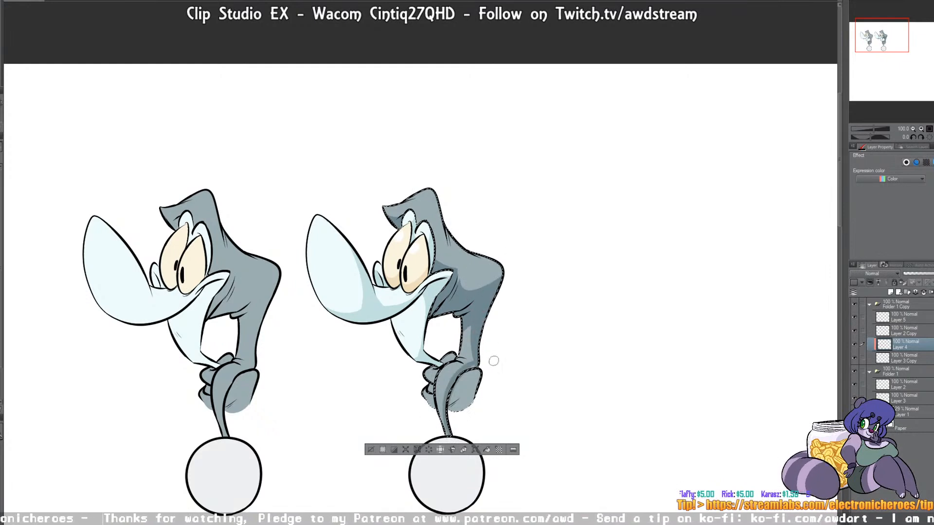
{"action": "mouse_move", "coordinate": [475, 401]}
{"action": "left_mouse_down"}
{"action": "mouse_move", "coordinate": [423, 374]}
{"action": "mouse_move", "coordinate": [428, 396]}
{"action": "left_mouse_up"}
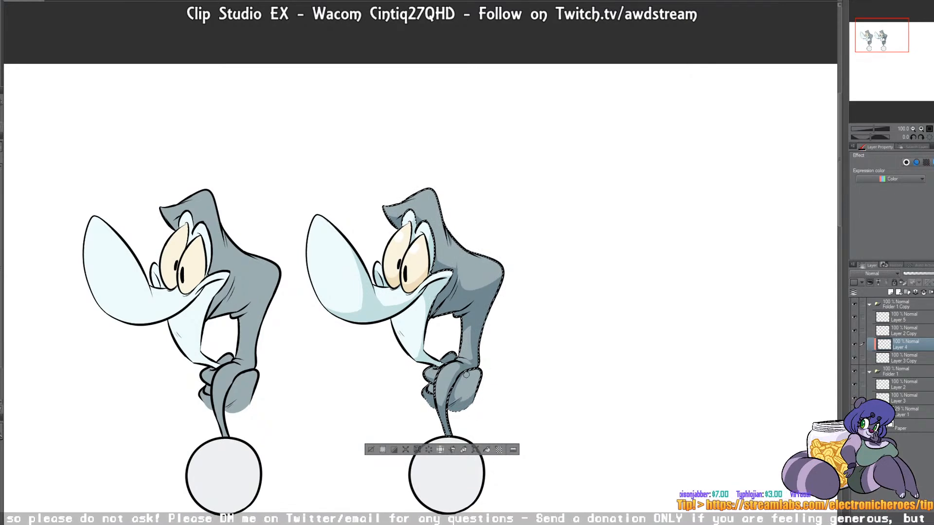
Step: Select the duplicate's ball on Layer 3 Copy, paint a blue-gray crescent shadow along its lower right edge on Layer 4, and deselect
{"action": "key", "text": "w"}
{"action": "left_click", "coordinate": [900, 361]}
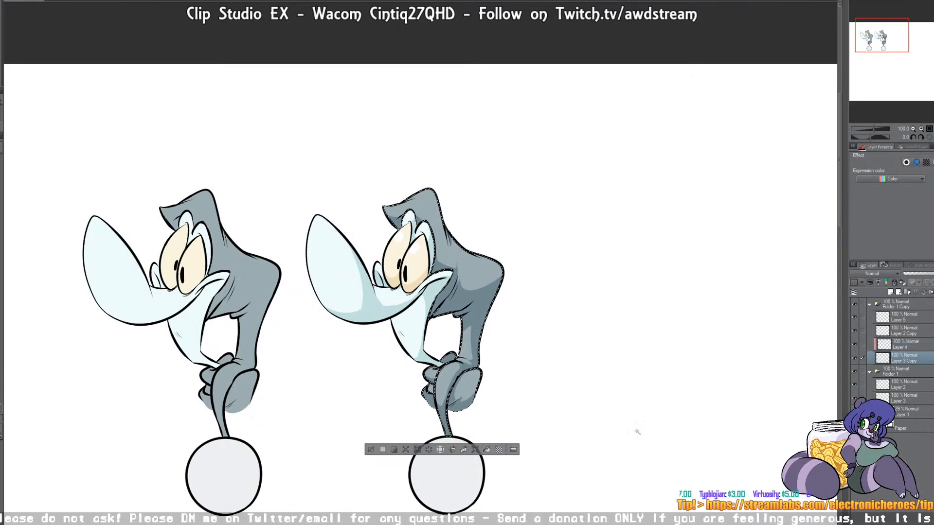
{"action": "key", "text": "ctrl+d"}
{"action": "left_click", "coordinate": [454, 473]}
{"action": "left_click", "coordinate": [907, 346]}
{"action": "key", "text": "b"}
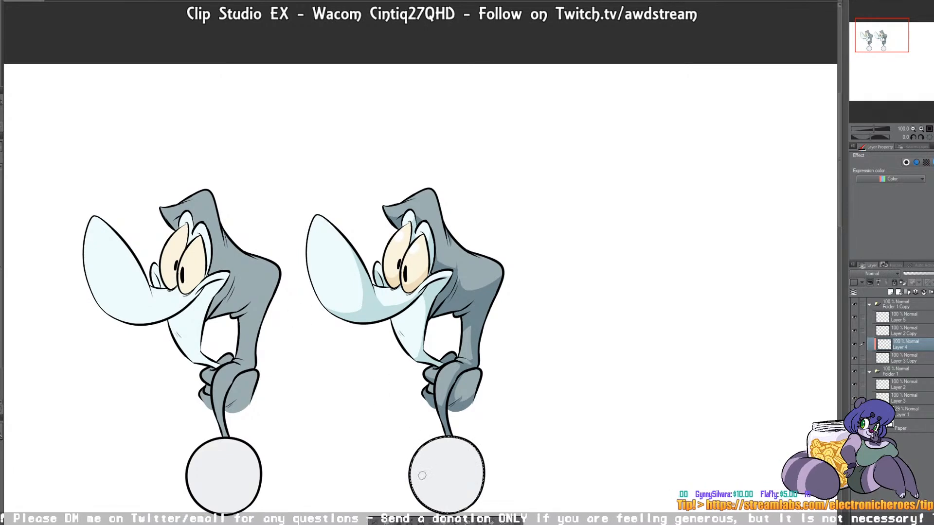
{"action": "left_click_drag", "start_coordinate": [404, 479], "coordinate": [488, 415]}
{"action": "left_click_drag", "start_coordinate": [481, 479], "coordinate": [465, 501]}
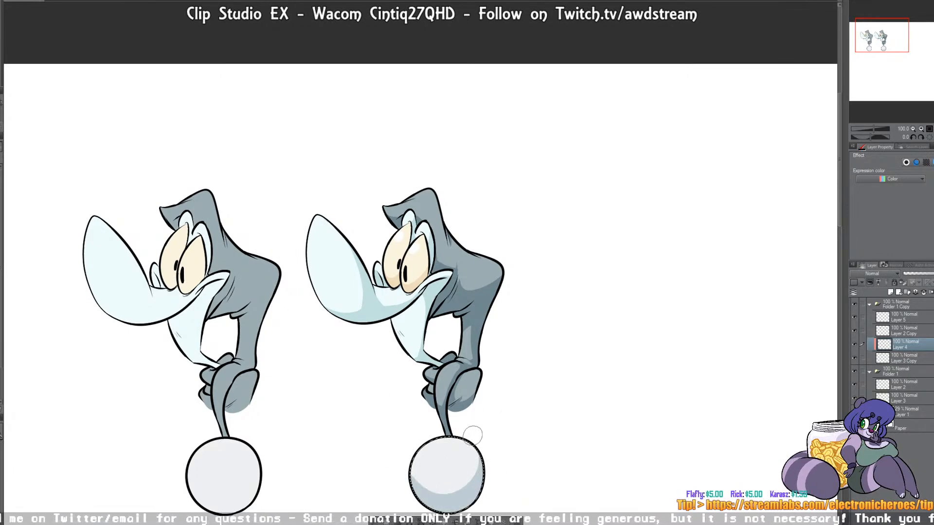
{"action": "mouse_move", "coordinate": [415, 475]}
{"action": "left_mouse_down"}
{"action": "mouse_move", "coordinate": [465, 436]}
{"action": "mouse_move", "coordinate": [452, 473]}
{"action": "left_mouse_up"}
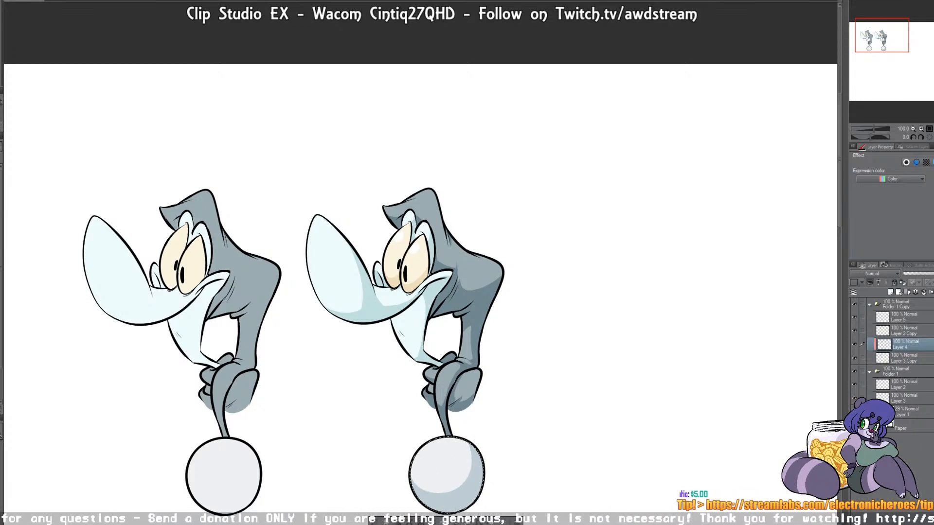
{"action": "key", "text": "ctrl+d"}
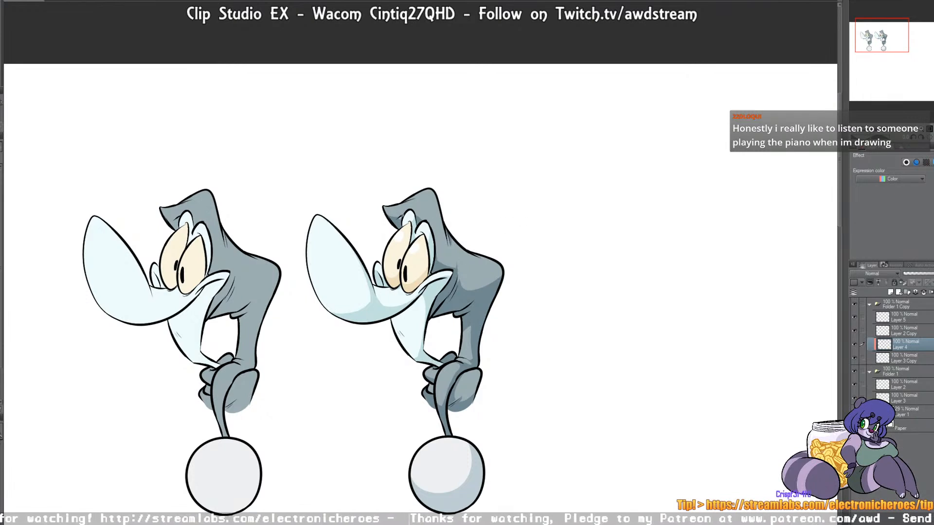
Step: Hand-letter "CEL SHADE" in gray above the shaded duplicate on Layer 5
{"action": "left_click", "coordinate": [898, 319]}
{"action": "mouse_move", "coordinate": [388, 168]}
{"action": "left_mouse_down"}
{"action": "mouse_move", "coordinate": [441, 160]}
{"action": "mouse_move", "coordinate": [429, 175]}
{"action": "left_mouse_up"}
{"action": "mouse_move", "coordinate": [436, 162]}
{"action": "left_mouse_down"}
{"action": "mouse_move", "coordinate": [436, 174]}
{"action": "mouse_move", "coordinate": [455, 174]}
{"action": "left_mouse_up"}
{"action": "left_click_drag", "start_coordinate": [456, 162], "coordinate": [468, 175]}
{"action": "left_click_drag", "start_coordinate": [468, 164], "coordinate": [477, 159]}
{"action": "left_click", "coordinate": [898, 368]}
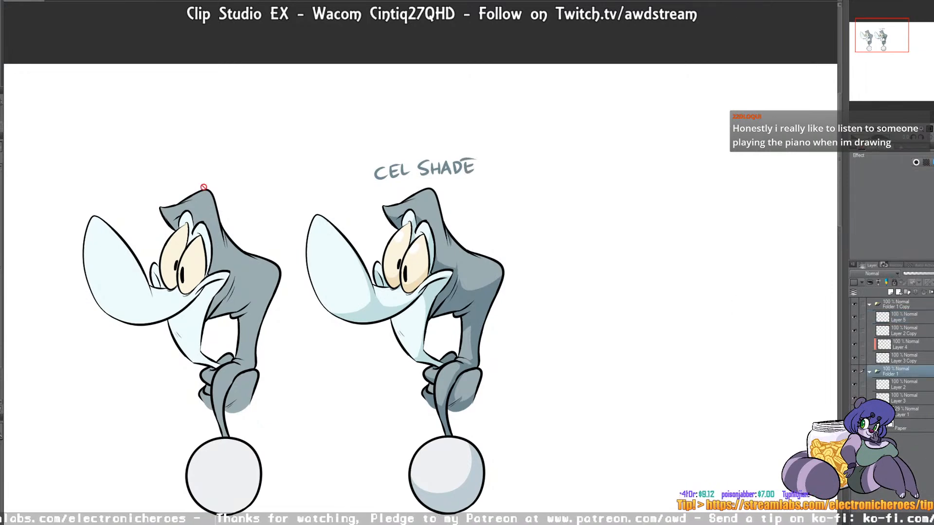
{"action": "left_click", "coordinate": [901, 385]}
{"action": "mouse_move", "coordinate": [177, 163]}
{"action": "left_mouse_down"}
{"action": "mouse_move", "coordinate": [179, 180]}
{"action": "mouse_move", "coordinate": [196, 177]}
{"action": "left_mouse_up"}
{"action": "mouse_move", "coordinate": [208, 165]}
{"action": "left_mouse_down"}
{"action": "mouse_move", "coordinate": [208, 174]}
{"action": "mouse_move", "coordinate": [216, 169]}
{"action": "left_mouse_up"}
{"action": "left_click_drag", "start_coordinate": [209, 163], "coordinate": [220, 160]}
{"action": "key", "text": "ctrl+z"}
{"action": "key", "text": "ctrl+z"}
{"action": "key", "text": "ctrl+z"}
{"action": "key", "text": "ctrl+z"}
{"action": "key", "text": "ctrl+z"}
{"action": "key", "text": "ctrl+z"}
{"action": "key", "text": "ctrl+z"}
Step: Add a new layer between the two character folders and hand-letter "BASE COLOR" in black on it, positioned above the first character
{"action": "left_click", "coordinate": [895, 373]}
{"action": "left_click", "coordinate": [891, 292]}
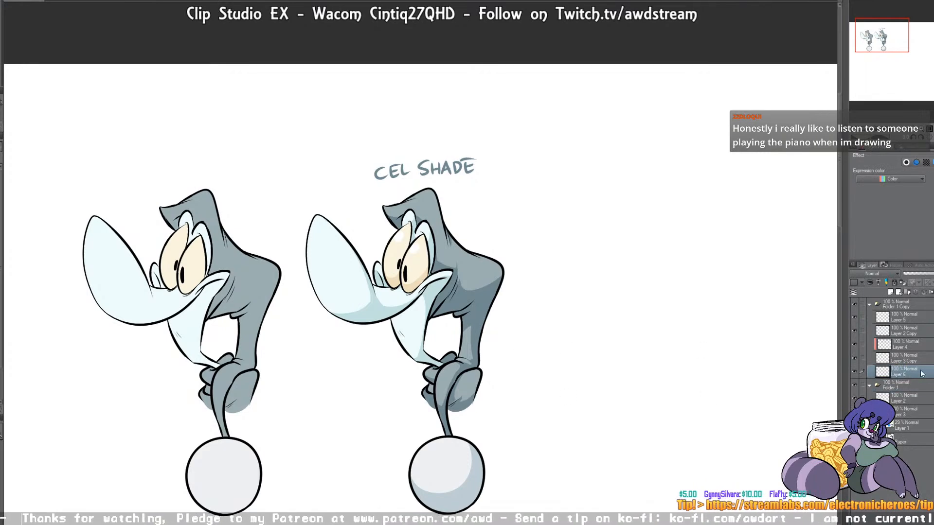
{"action": "mouse_move", "coordinate": [901, 377]}
{"action": "left_mouse_down"}
{"action": "mouse_move", "coordinate": [900, 386]}
{"action": "mouse_move", "coordinate": [905, 370]}
{"action": "left_mouse_up"}
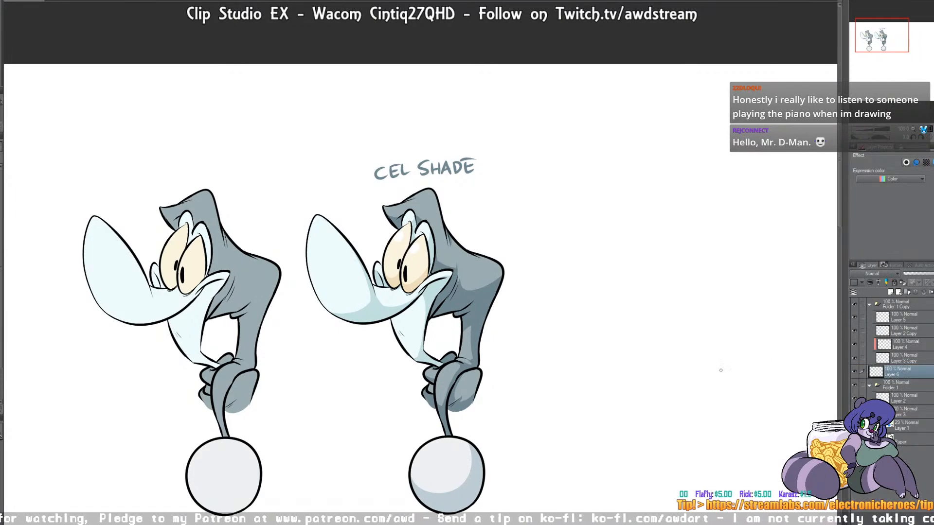
{"action": "mouse_move", "coordinate": [187, 173]}
{"action": "left_mouse_down"}
{"action": "mouse_move", "coordinate": [260, 170]}
{"action": "mouse_move", "coordinate": [276, 179]}
{"action": "left_mouse_up"}
{"action": "key", "text": "k"}
{"action": "left_click_drag", "start_coordinate": [208, 147], "coordinate": [184, 146]}
{"action": "key", "text": "p"}
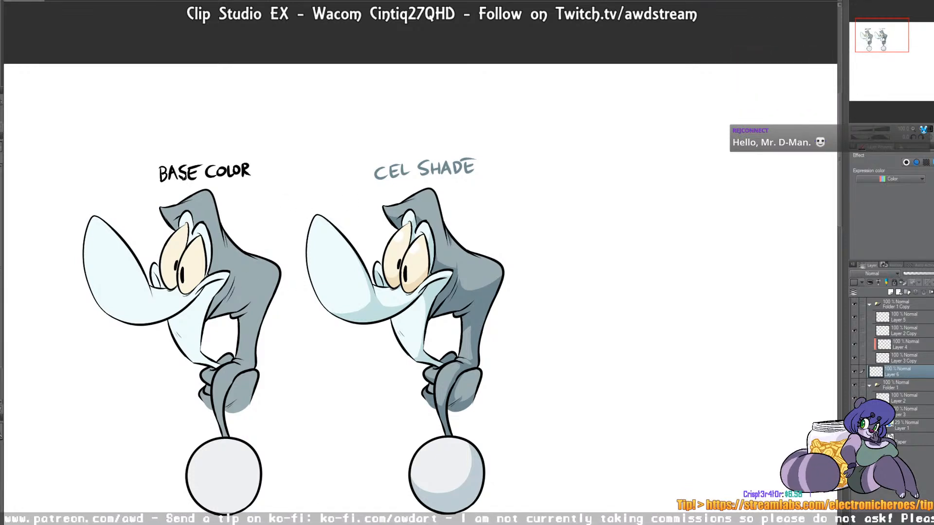
Step: Duplicate the Folder 1 Copy folder and place the new character to the right of the cel-shaded one
{"action": "left_click", "coordinate": [911, 318]}
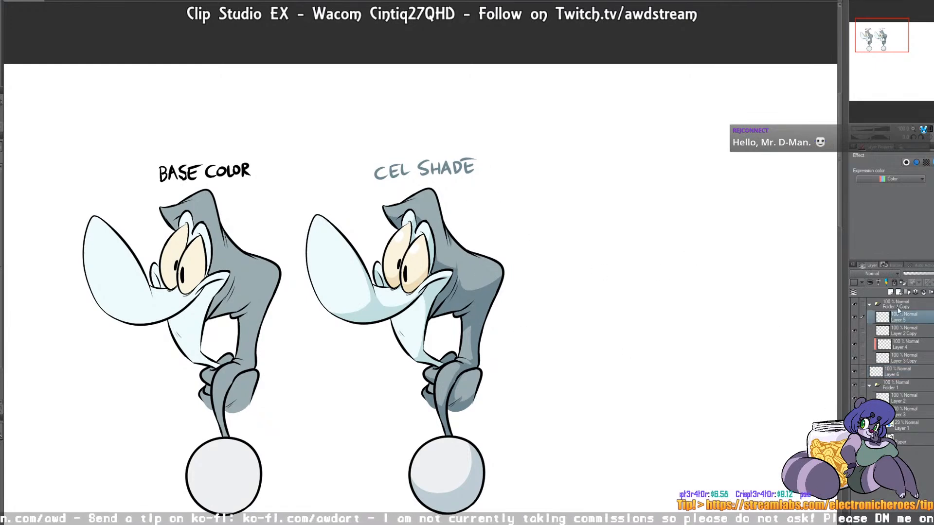
{"action": "left_click", "coordinate": [899, 307]}
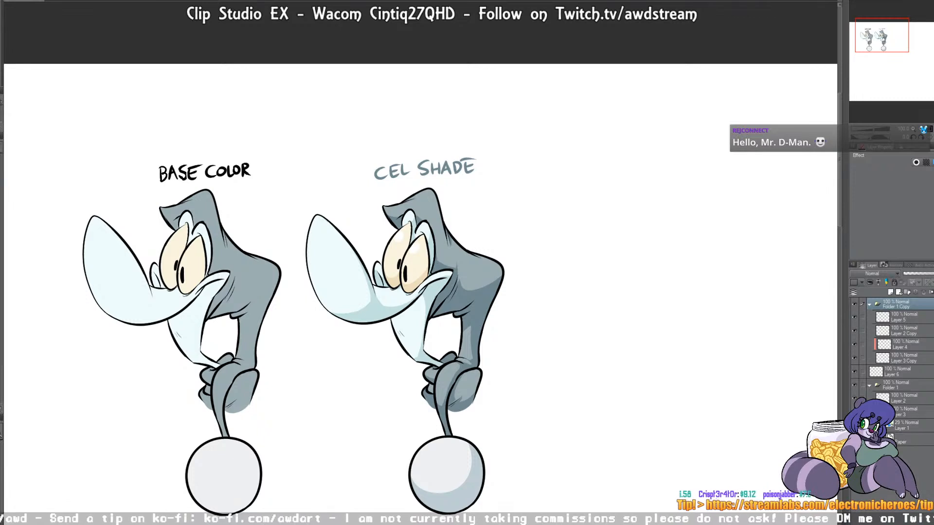
{"action": "key", "text": "ctrl+j"}
{"action": "left_click_drag", "start_coordinate": [471, 290], "coordinate": [691, 280]}
Step: Erase the "CEL SHADE" lettering above the third character on Layer 5 Copy
{"action": "left_click", "coordinate": [906, 317]}
{"action": "mouse_move", "coordinate": [614, 167]}
{"action": "left_mouse_down"}
{"action": "mouse_move", "coordinate": [662, 156]}
{"action": "mouse_move", "coordinate": [681, 162]}
{"action": "mouse_move", "coordinate": [635, 178]}
{"action": "left_mouse_up"}
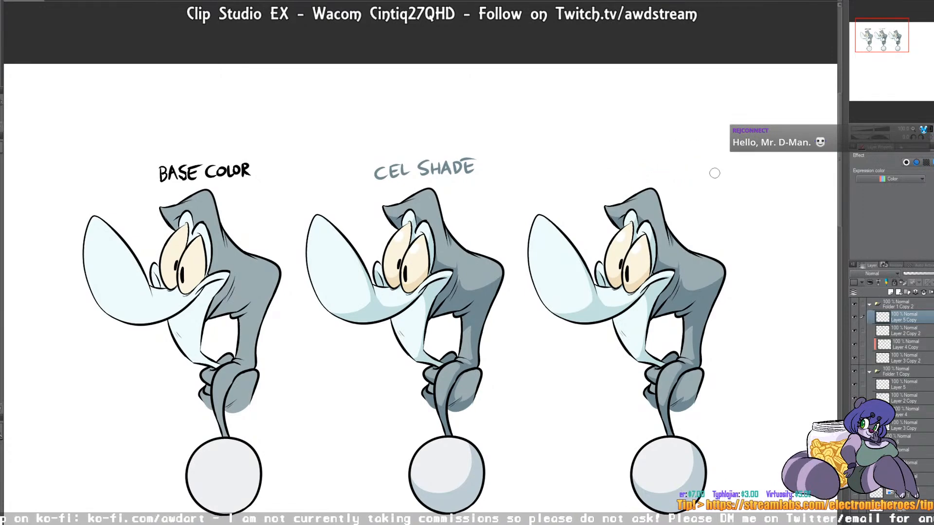
{"action": "left_click_drag", "start_coordinate": [724, 335], "coordinate": [565, 315]}
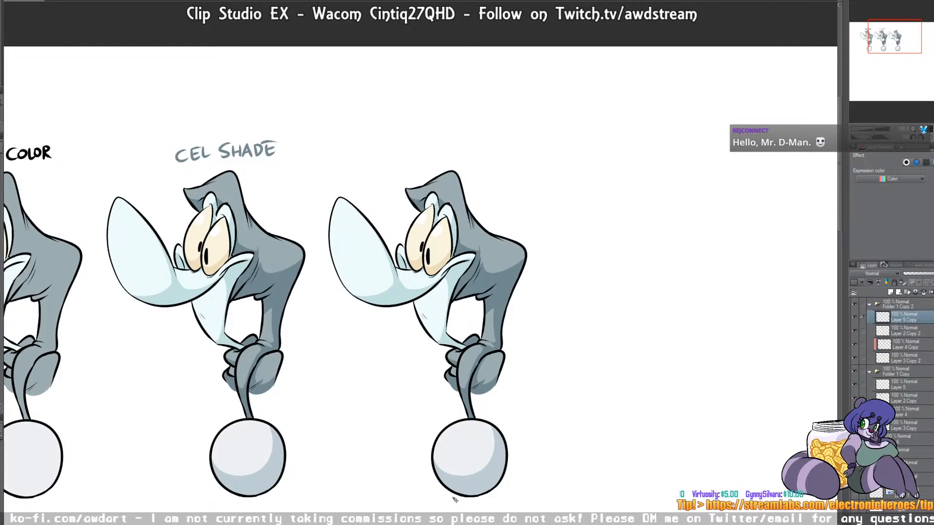
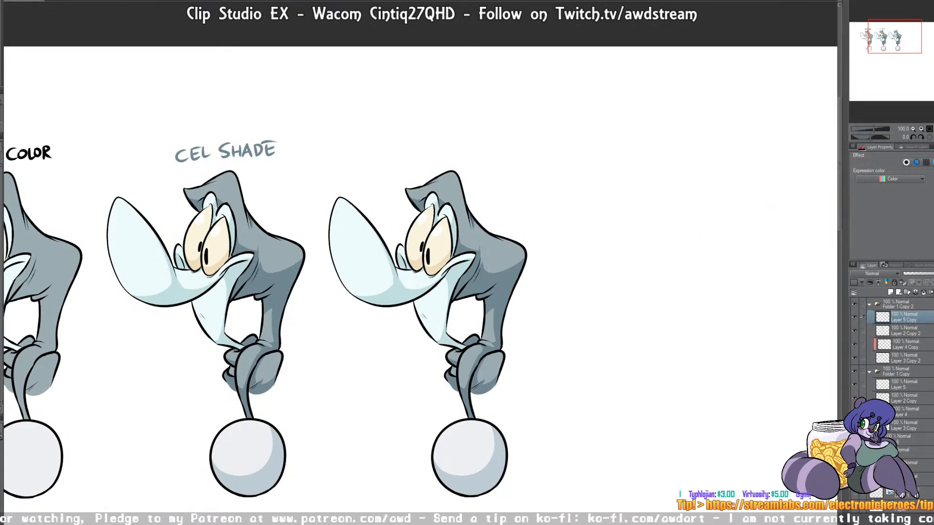
Step: Add a new layer and paint a flat light-blue circle on it, above and slightly right of the third character's head
{"action": "left_click", "coordinate": [891, 293]}
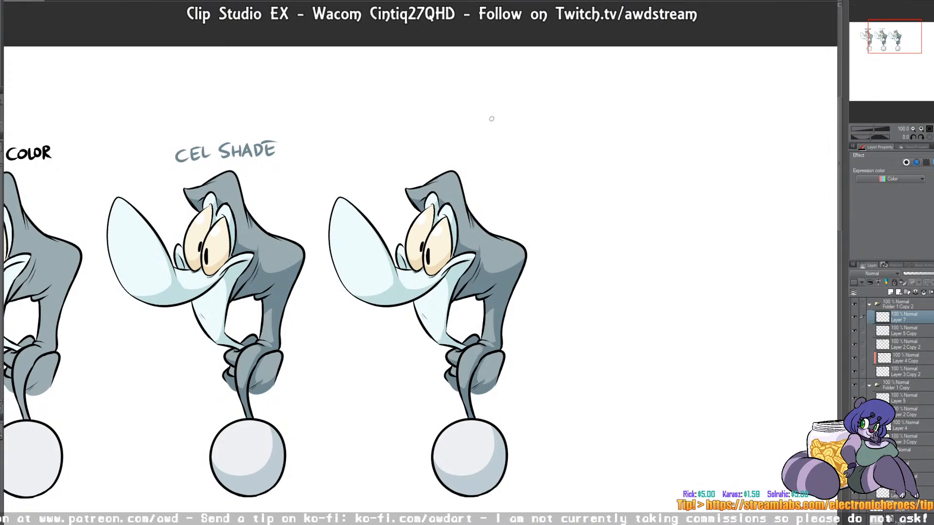
{"action": "mouse_move", "coordinate": [500, 153]}
{"action": "left_mouse_down"}
{"action": "mouse_move", "coordinate": [524, 157]}
{"action": "mouse_move", "coordinate": [527, 144]}
{"action": "mouse_move", "coordinate": [496, 144]}
{"action": "mouse_move", "coordinate": [514, 124]}
{"action": "left_mouse_up"}
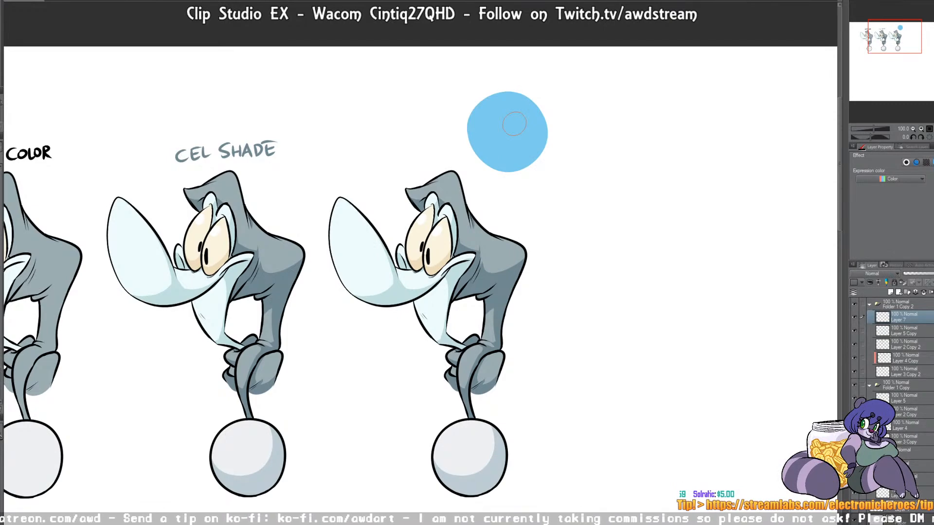
Step: Add a layer clipped to the circle's layer, and move both layers out of Folder 1 Copy 2 to above it
{"action": "left_click", "coordinate": [891, 292]}
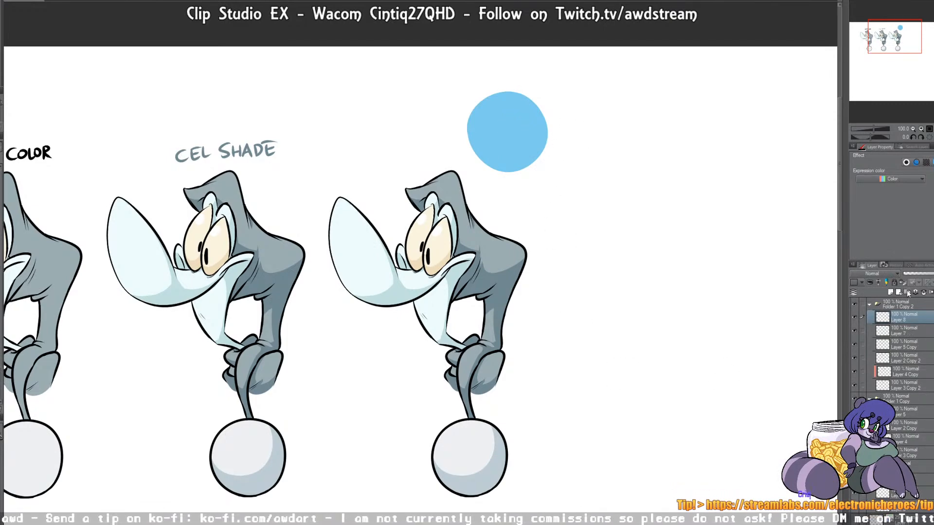
{"action": "left_click", "coordinate": [870, 283]}
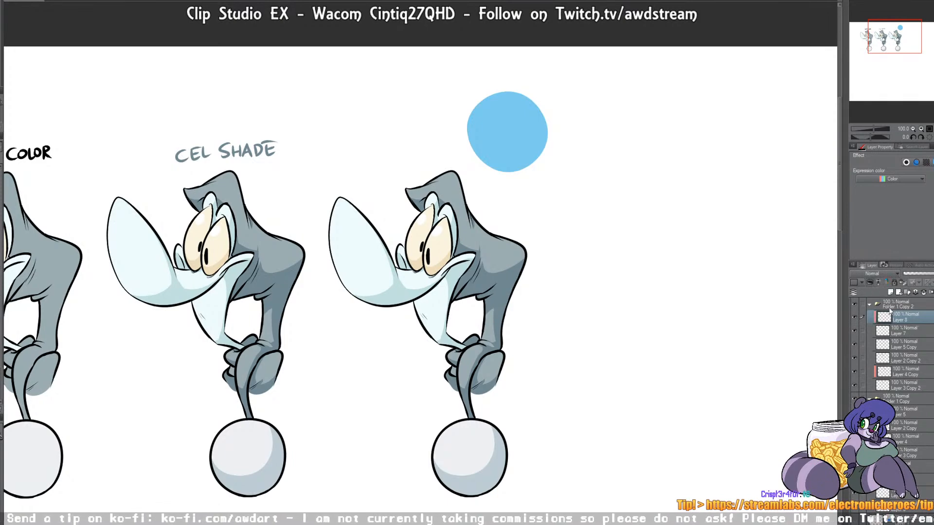
{"action": "left_click", "coordinate": [891, 329], "text": "shift"}
{"action": "left_click_drag", "start_coordinate": [902, 297], "coordinate": [893, 299]}
{"action": "left_click", "coordinate": [884, 307]}
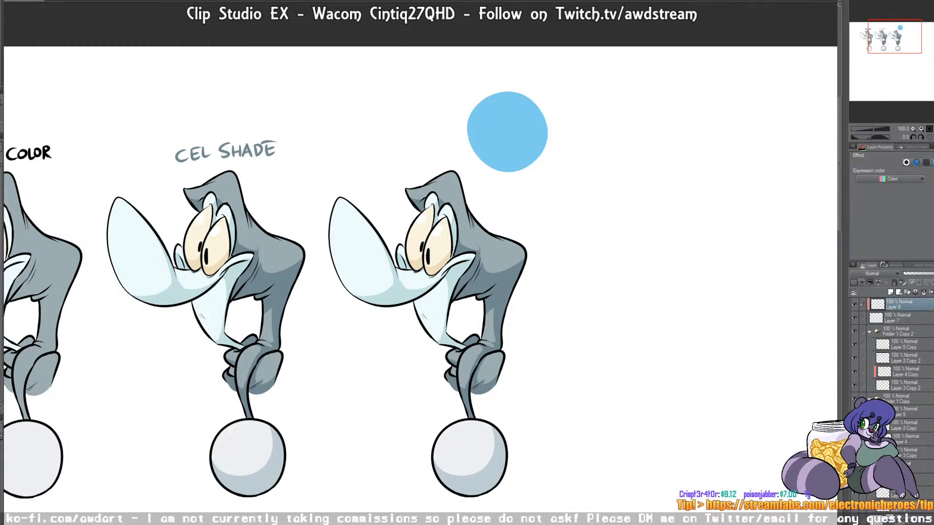
Step: Paint a darker blue crescent shadow along the lower-left side of the circle, carving its inner edge with the eraser
{"action": "mouse_move", "coordinate": [486, 88]}
{"action": "left_mouse_down"}
{"action": "mouse_move", "coordinate": [546, 155]}
{"action": "mouse_move", "coordinate": [481, 110]}
{"action": "mouse_move", "coordinate": [544, 146]}
{"action": "left_mouse_up"}
{"action": "key", "text": "e"}
{"action": "left_click_drag", "start_coordinate": [508, 90], "coordinate": [548, 140]}
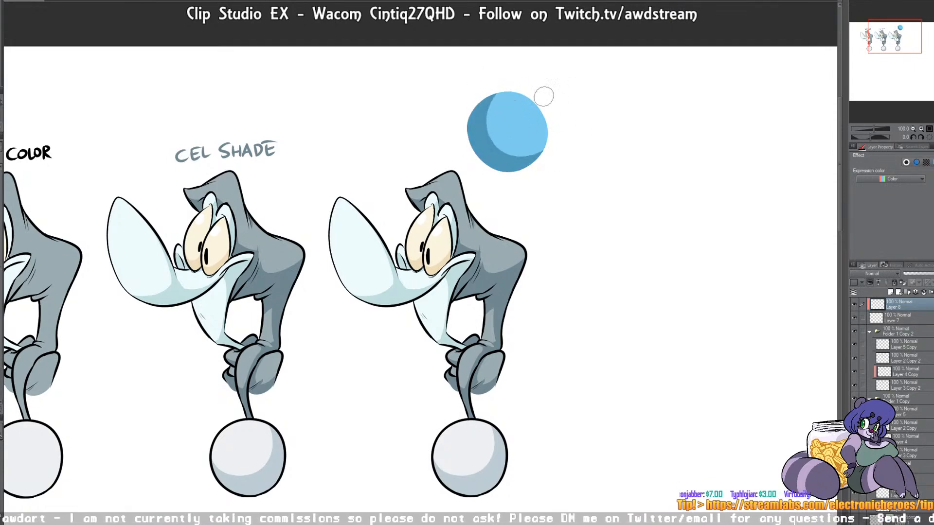
{"action": "left_click_drag", "start_coordinate": [486, 98], "coordinate": [538, 166]}
{"action": "left_click_drag", "start_coordinate": [499, 114], "coordinate": [528, 146]}
{"action": "mouse_move", "coordinate": [508, 92]}
{"action": "left_mouse_down"}
{"action": "mouse_move", "coordinate": [518, 145]}
{"action": "mouse_move", "coordinate": [535, 147]}
{"action": "mouse_move", "coordinate": [514, 146]}
{"action": "left_mouse_up"}
{"action": "left_click_drag", "start_coordinate": [491, 95], "coordinate": [546, 156]}
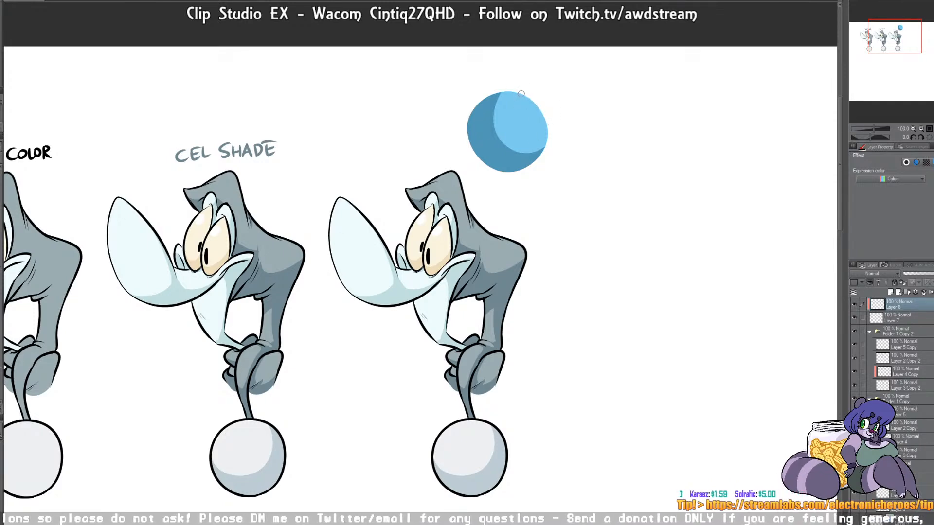
Step: Add a small pale cyan highlight near the ball's upper right and refine the inner edge of the shadow crescent
{"action": "left_click_drag", "start_coordinate": [519, 105], "coordinate": [520, 108]}
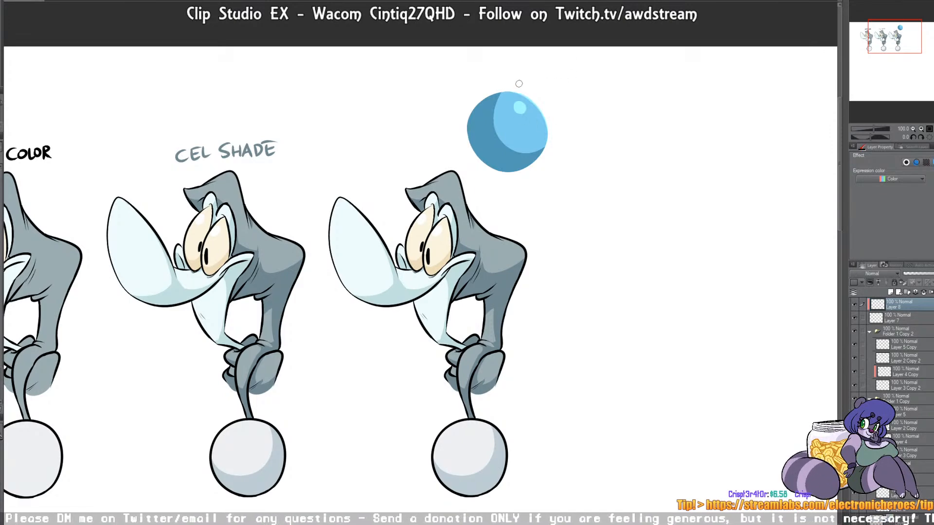
{"action": "mouse_move", "coordinate": [503, 95]}
{"action": "left_mouse_down"}
{"action": "mouse_move", "coordinate": [501, 146]}
{"action": "mouse_move", "coordinate": [535, 121]}
{"action": "left_mouse_up"}
{"action": "mouse_move", "coordinate": [504, 95]}
{"action": "left_mouse_down"}
{"action": "mouse_move", "coordinate": [493, 132]}
{"action": "mouse_move", "coordinate": [503, 150]}
{"action": "mouse_move", "coordinate": [498, 144]}
{"action": "left_mouse_up"}
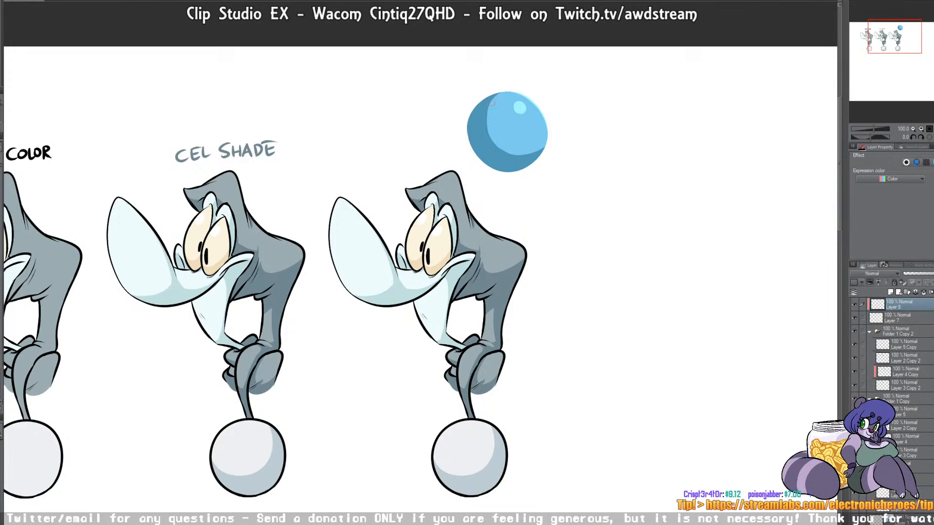
{"action": "left_click_drag", "start_coordinate": [500, 95], "coordinate": [489, 145]}
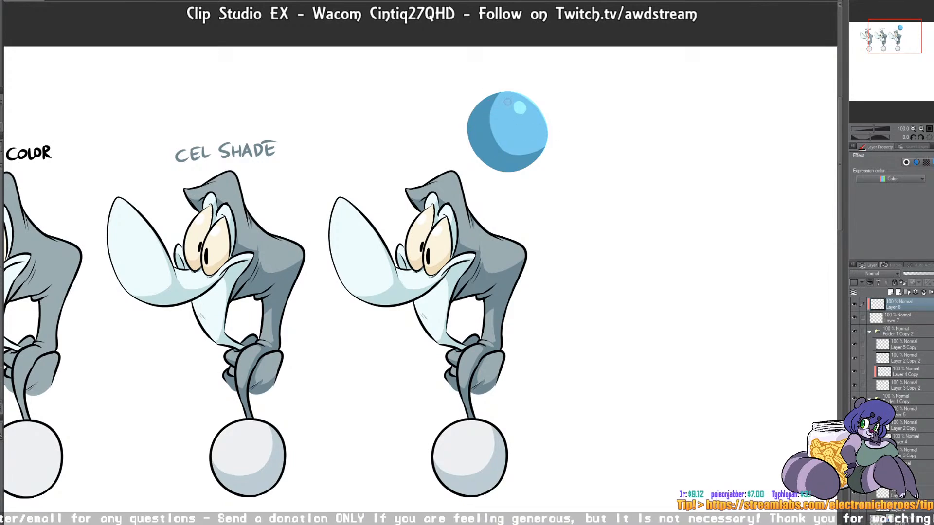
{"action": "left_click_drag", "start_coordinate": [499, 112], "coordinate": [494, 148]}
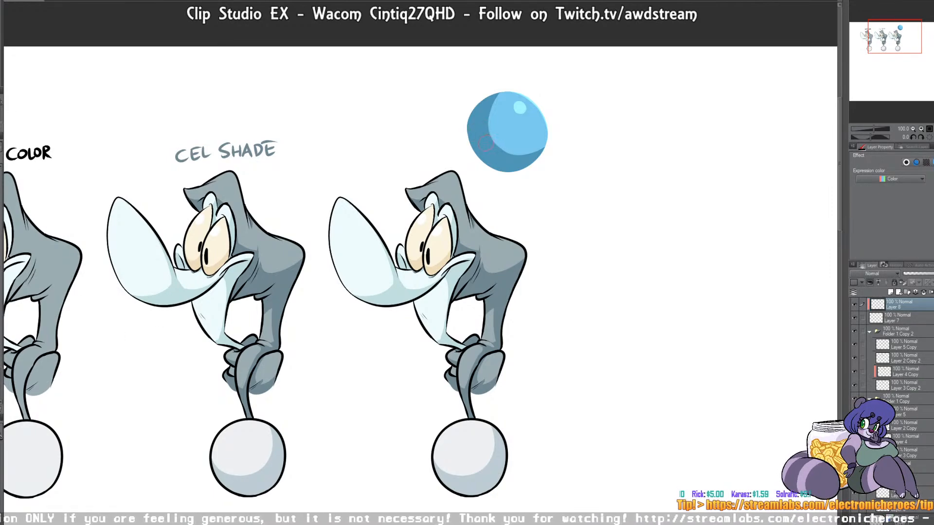
Step: Paint a medium-blue reflected-light patch within the shadow at the ball's lower-left edge, undoing the first attempt
{"action": "mouse_move", "coordinate": [475, 121]}
{"action": "left_mouse_down"}
{"action": "mouse_move", "coordinate": [482, 154]}
{"action": "mouse_move", "coordinate": [524, 168]}
{"action": "left_mouse_up"}
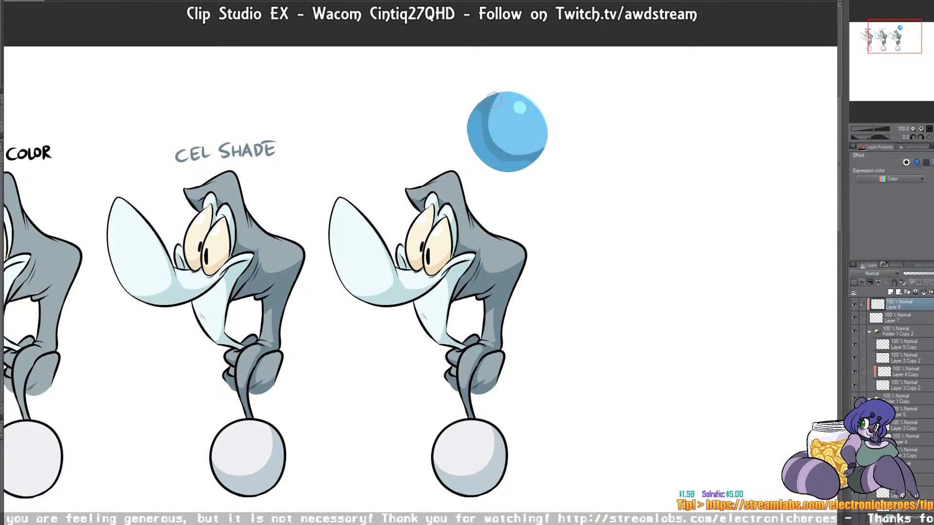
{"action": "key", "text": "ctrl+z"}
{"action": "left_click_drag", "start_coordinate": [476, 139], "coordinate": [487, 159]}
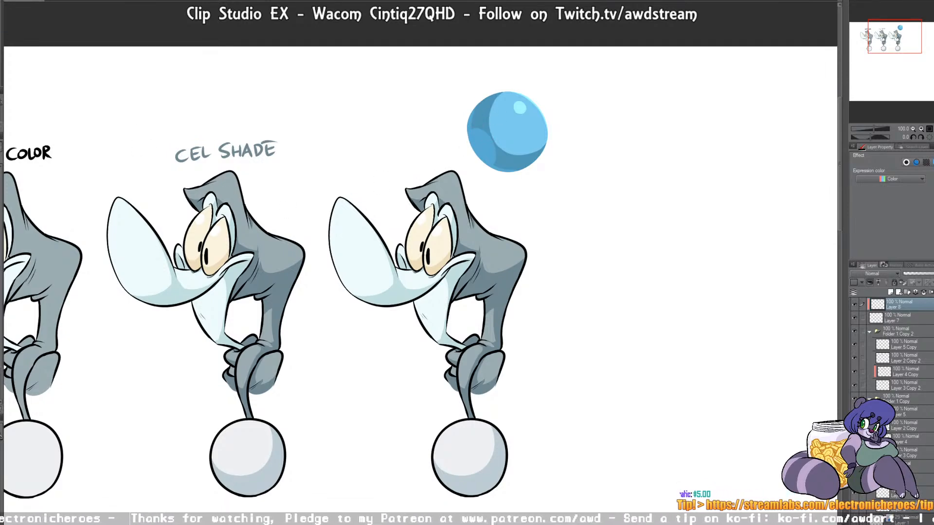
Step: Fill a rectangular selection beside the ball with a horizontal black-to-white gradient on a new layer, lighten its black end, and deselect
{"action": "left_click_drag", "start_coordinate": [345, 74], "coordinate": [452, 125]}
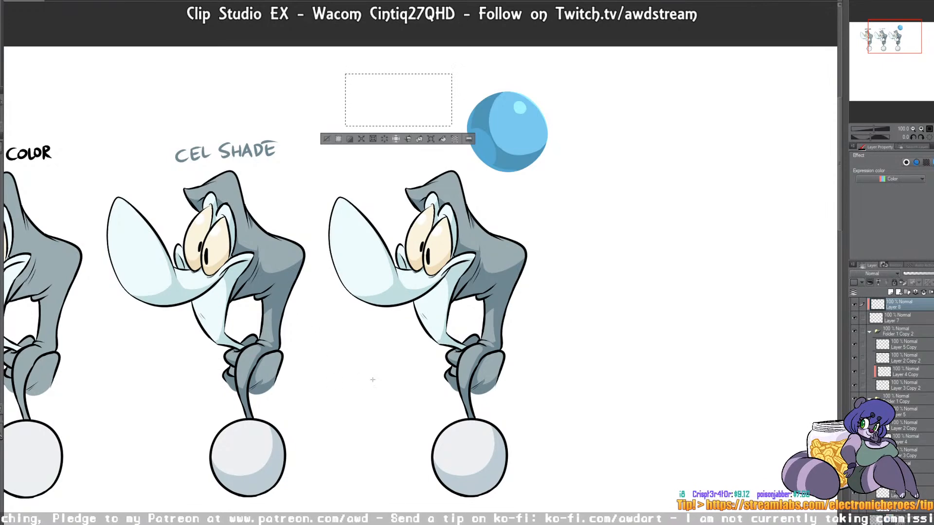
{"action": "left_click", "coordinate": [891, 293]}
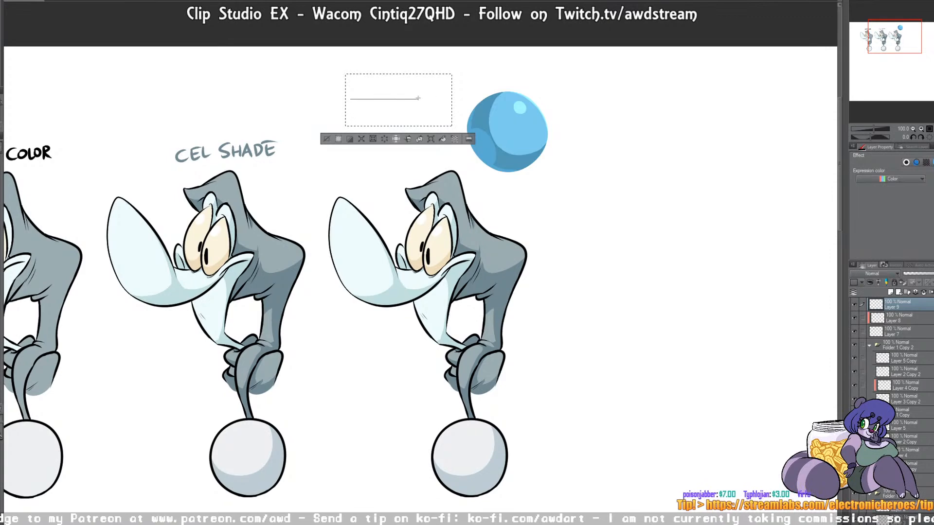
{"action": "left_click_drag", "start_coordinate": [449, 99], "coordinate": [449, 97]}
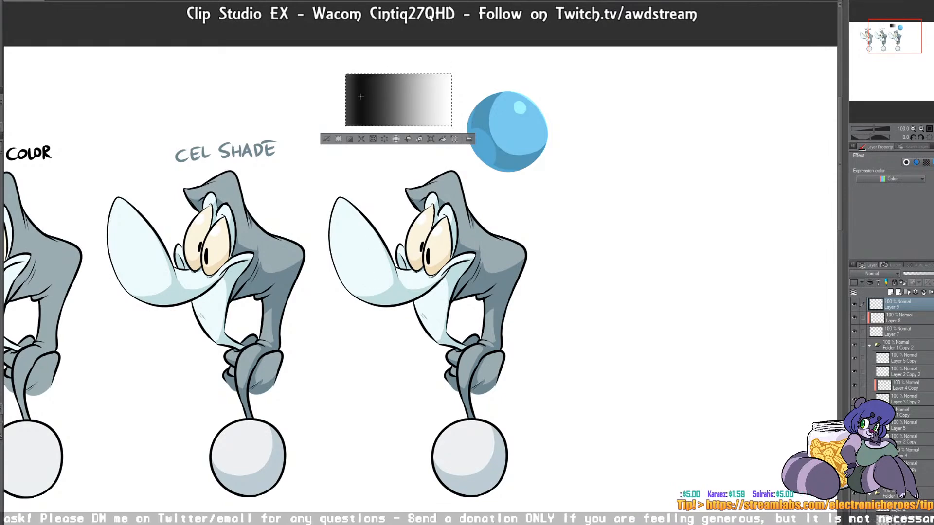
{"action": "mouse_move", "coordinate": [355, 109]}
{"action": "left_mouse_down"}
{"action": "mouse_move", "coordinate": [379, 102]}
{"action": "mouse_move", "coordinate": [378, 126]}
{"action": "left_mouse_up"}
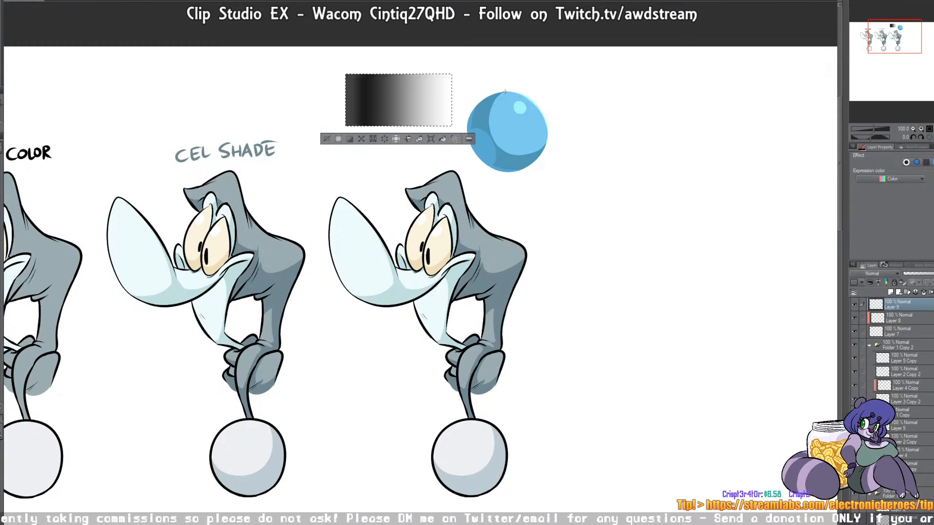
{"action": "key", "text": "ctrl+d"}
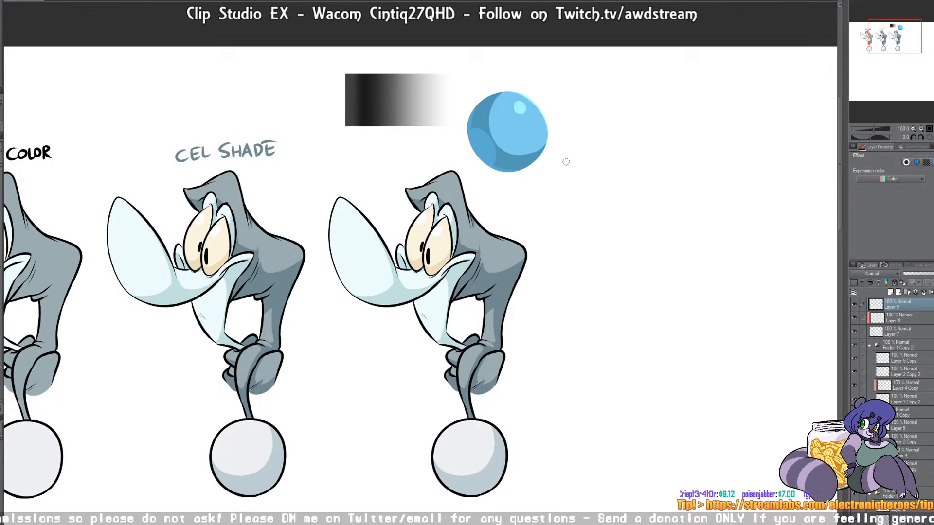
Step: Paint a green two-peaked hill shape right of the ball and shade its right-hand slopes with darker blue-green
{"action": "mouse_move", "coordinate": [566, 136]}
{"action": "left_mouse_down"}
{"action": "mouse_move", "coordinate": [608, 112]}
{"action": "mouse_move", "coordinate": [610, 120]}
{"action": "mouse_move", "coordinate": [603, 104]}
{"action": "mouse_move", "coordinate": [599, 136]}
{"action": "mouse_move", "coordinate": [648, 130]}
{"action": "mouse_move", "coordinate": [626, 128]}
{"action": "mouse_move", "coordinate": [649, 131]}
{"action": "mouse_move", "coordinate": [626, 137]}
{"action": "mouse_move", "coordinate": [666, 140]}
{"action": "left_mouse_up"}
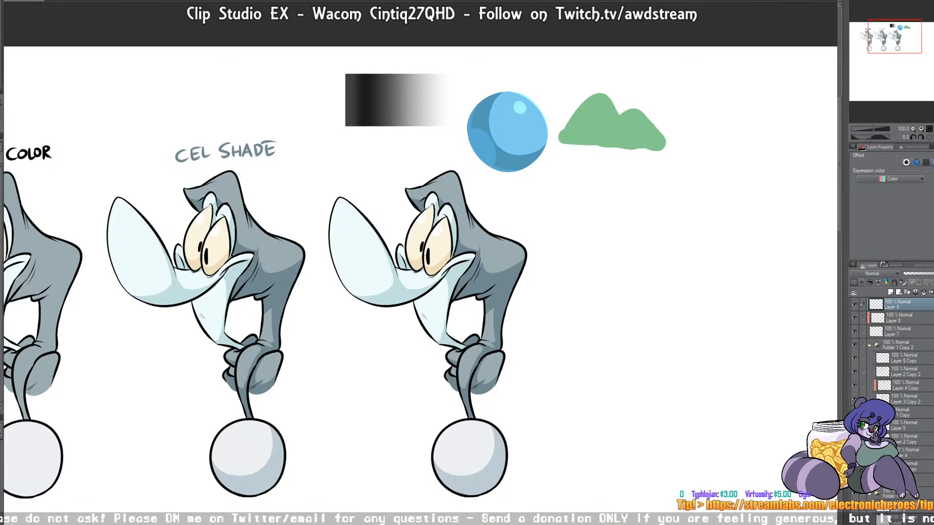
{"action": "left_click_drag", "start_coordinate": [603, 95], "coordinate": [602, 146]}
{"action": "mouse_move", "coordinate": [642, 117]}
{"action": "left_mouse_down"}
{"action": "mouse_move", "coordinate": [652, 132]}
{"action": "mouse_move", "coordinate": [646, 141]}
{"action": "mouse_move", "coordinate": [624, 120]}
{"action": "mouse_move", "coordinate": [598, 130]}
{"action": "left_mouse_up"}
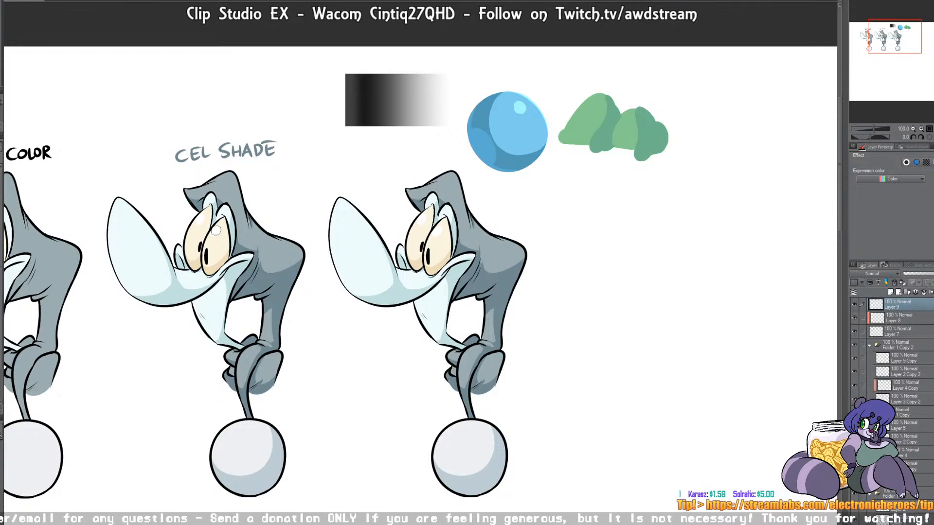
{"action": "mouse_move", "coordinate": [616, 115]}
{"action": "left_mouse_down"}
{"action": "mouse_move", "coordinate": [598, 145]}
{"action": "mouse_move", "coordinate": [606, 146]}
{"action": "left_mouse_up"}
{"action": "mouse_move", "coordinate": [649, 124]}
{"action": "left_mouse_down"}
{"action": "mouse_move", "coordinate": [643, 151]}
{"action": "mouse_move", "coordinate": [649, 117]}
{"action": "mouse_move", "coordinate": [660, 146]}
{"action": "mouse_move", "coordinate": [645, 125]}
{"action": "left_mouse_up"}
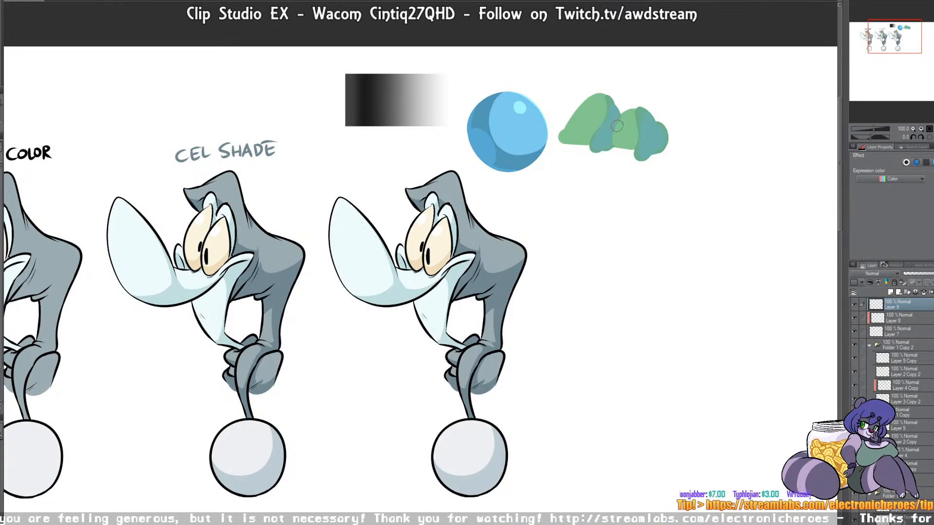
Step: Add purple shading along the right edges of the green hills' shadows
{"action": "mouse_move", "coordinate": [606, 145]}
{"action": "left_mouse_down"}
{"action": "mouse_move", "coordinate": [613, 102]}
{"action": "mouse_move", "coordinate": [617, 133]}
{"action": "mouse_move", "coordinate": [658, 122]}
{"action": "mouse_move", "coordinate": [663, 134]}
{"action": "mouse_move", "coordinate": [646, 157]}
{"action": "mouse_move", "coordinate": [658, 121]}
{"action": "mouse_move", "coordinate": [643, 158]}
{"action": "left_mouse_up"}
{"action": "mouse_move", "coordinate": [613, 102]}
{"action": "left_mouse_down"}
{"action": "mouse_move", "coordinate": [615, 140]}
{"action": "mouse_move", "coordinate": [600, 151]}
{"action": "left_mouse_up"}
{"action": "mouse_move", "coordinate": [607, 147]}
{"action": "left_mouse_down"}
{"action": "mouse_move", "coordinate": [619, 112]}
{"action": "mouse_move", "coordinate": [606, 97]}
{"action": "left_mouse_up"}
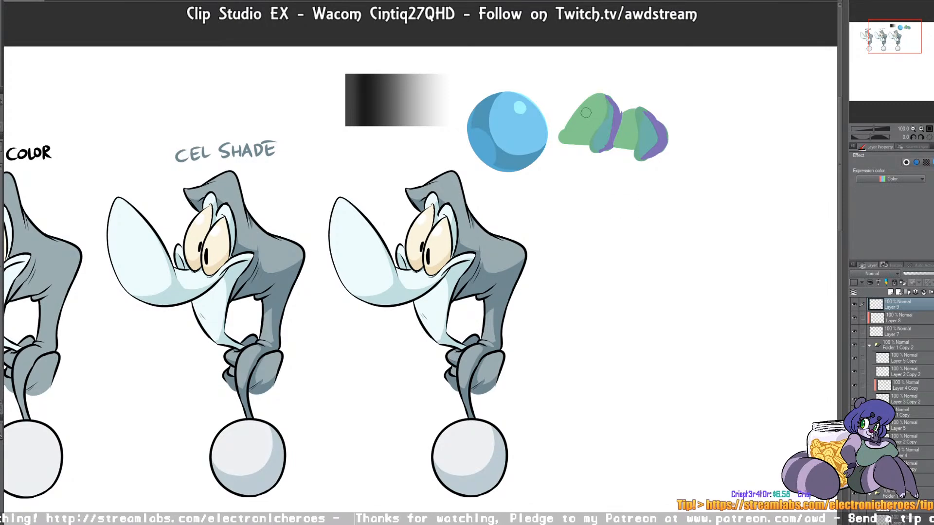
{"action": "mouse_move", "coordinate": [589, 99]}
{"action": "left_mouse_down"}
{"action": "mouse_move", "coordinate": [556, 141]}
{"action": "mouse_move", "coordinate": [627, 83]}
{"action": "mouse_move", "coordinate": [589, 150]}
{"action": "mouse_move", "coordinate": [664, 120]}
{"action": "mouse_move", "coordinate": [619, 180]}
{"action": "mouse_move", "coordinate": [649, 111]}
{"action": "mouse_move", "coordinate": [643, 99]}
{"action": "mouse_move", "coordinate": [628, 139]}
{"action": "left_mouse_up"}
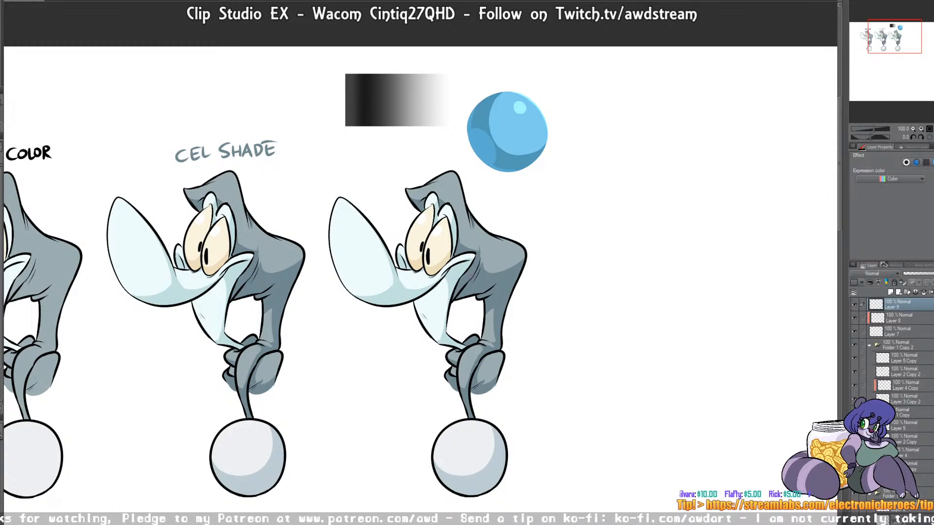
Step: Add a new clipped layer above Layer 4 Copy in Folder 1 Copy 2, trying and undoing one stroke on the snout
{"action": "left_click", "coordinate": [901, 386]}
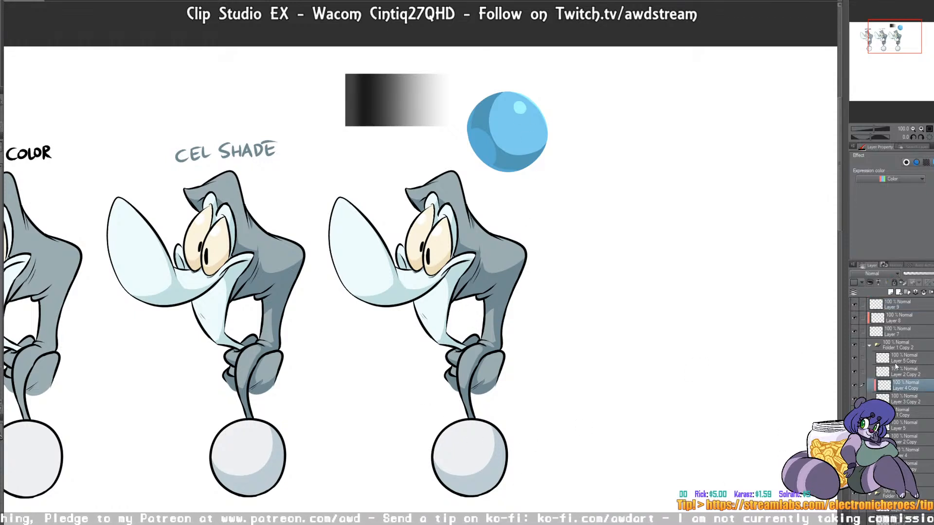
{"action": "left_click", "coordinate": [890, 291]}
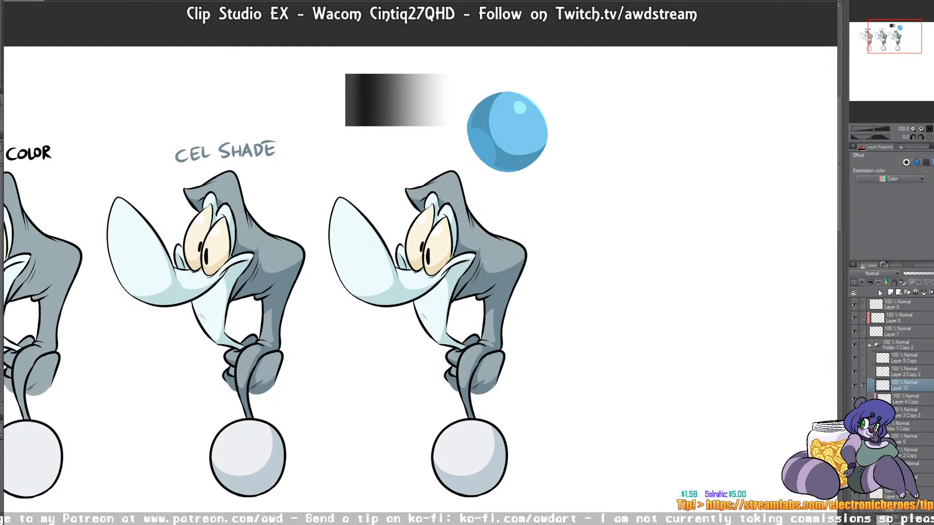
{"action": "left_click", "coordinate": [871, 283]}
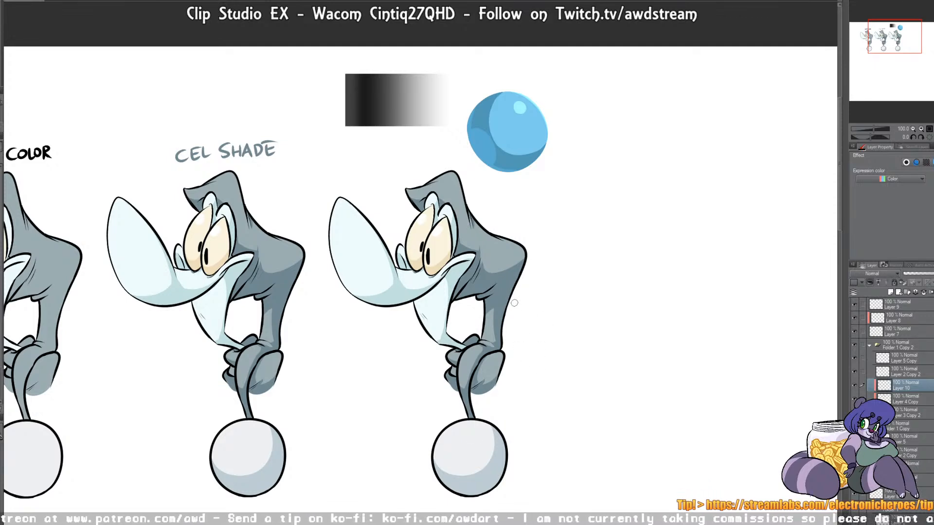
{"action": "left_click_drag", "start_coordinate": [351, 254], "coordinate": [432, 295]}
{"action": "key", "text": "ctrl+z"}
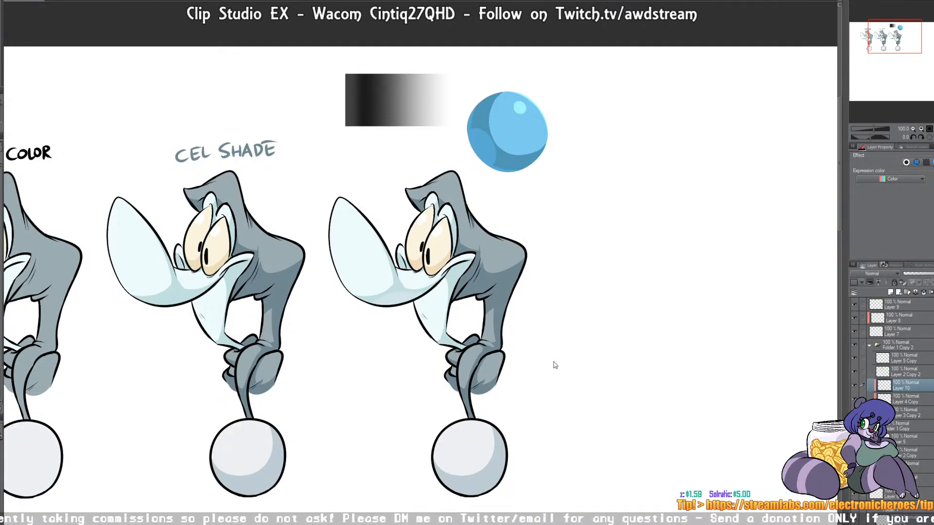
Step: Select the third character's pale blue snout and face area from Layer 3 Copy 2 for shading on Layer 10, and deselect
{"action": "left_click", "coordinate": [876, 413]}
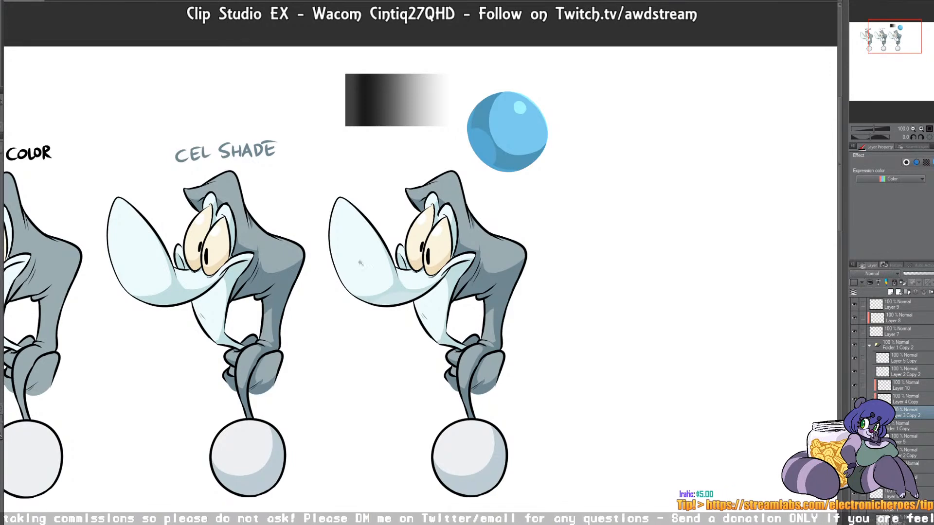
{"action": "left_click", "coordinate": [381, 277]}
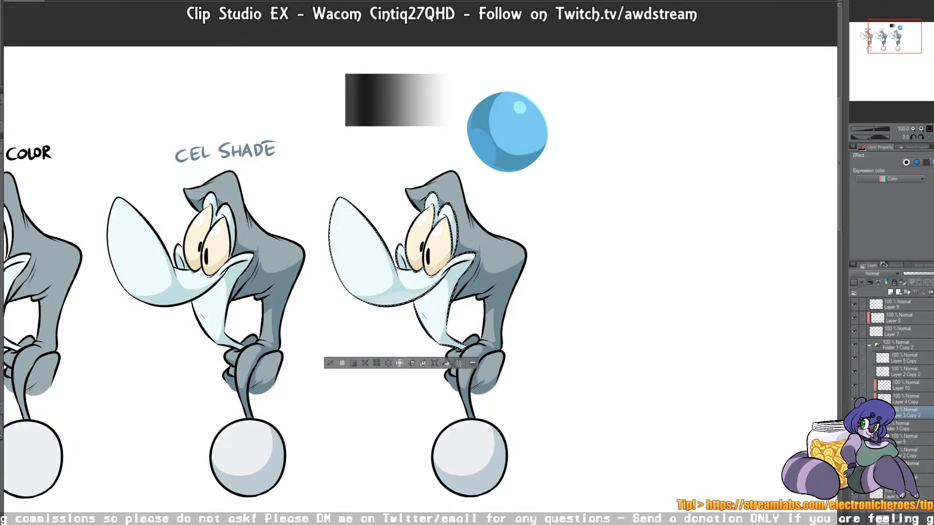
{"action": "left_click", "coordinate": [895, 387]}
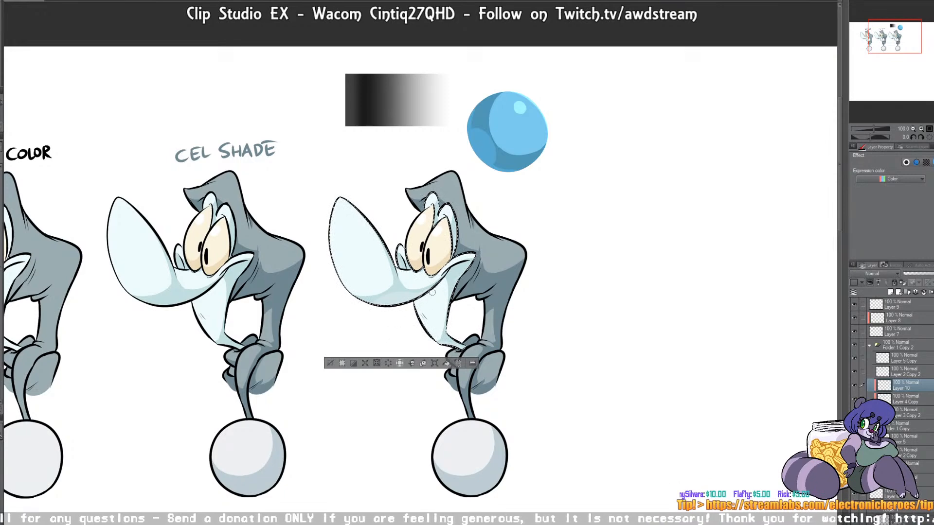
{"action": "key", "text": "ctrl+d"}
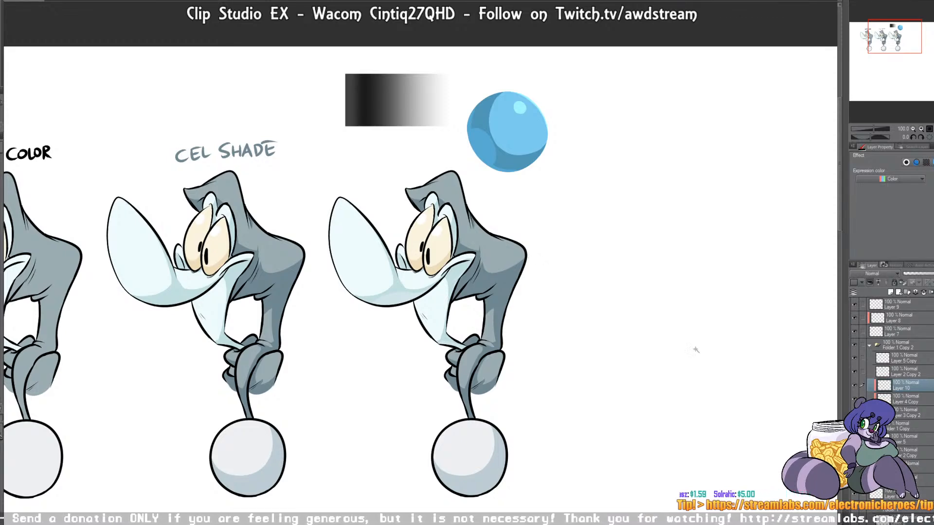
Step: Select the third character's cream-colored eye area from Layer 3 Copy 2 and make Layer 10 active for shading
{"action": "left_click", "coordinate": [901, 413]}
{"action": "left_click", "coordinate": [442, 260]}
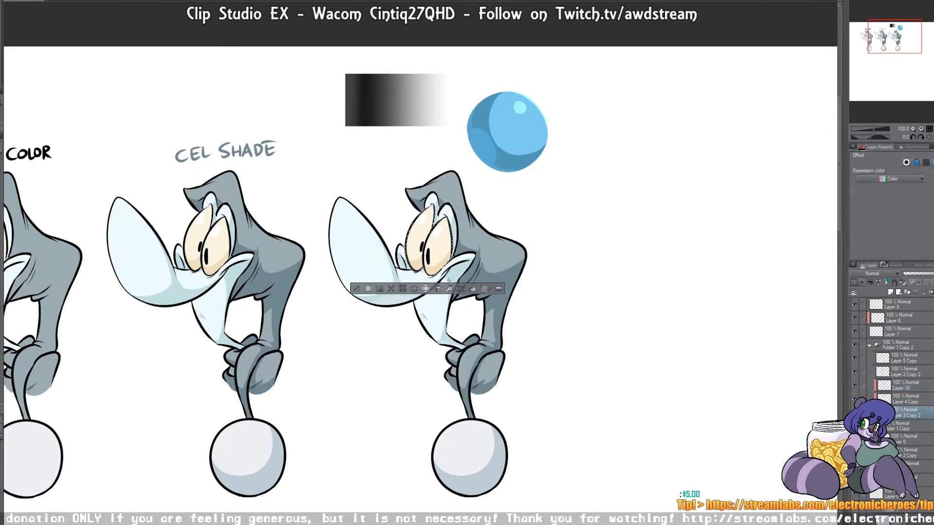
{"action": "left_click", "coordinate": [904, 386]}
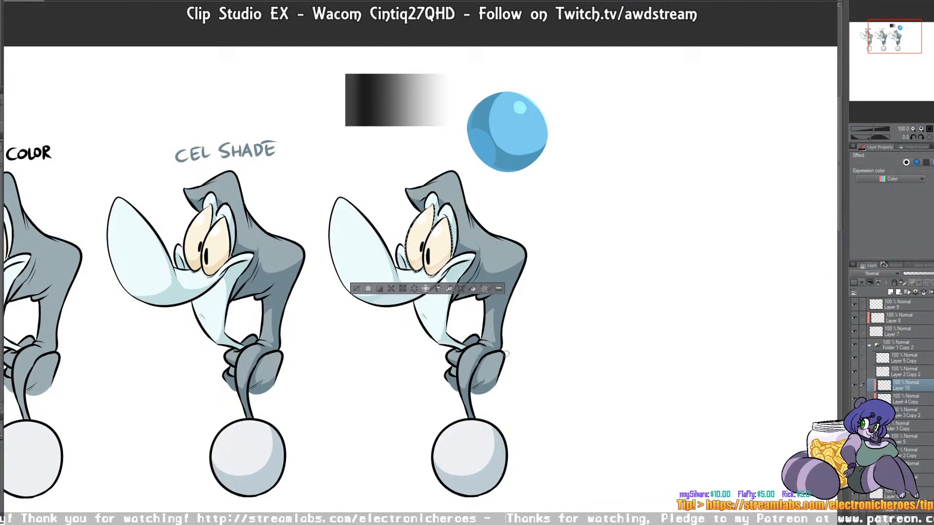
Step: Select the third character's gray body area from Layer 3 Copy 2, add reflective-color shading to it on Layer 10, and deselect
{"action": "left_click", "coordinate": [904, 413]}
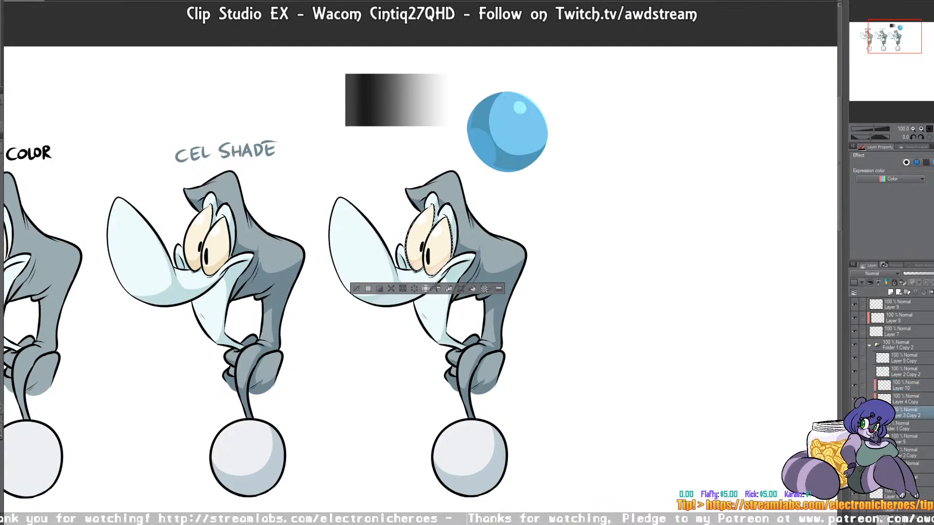
{"action": "left_click", "coordinate": [475, 264]}
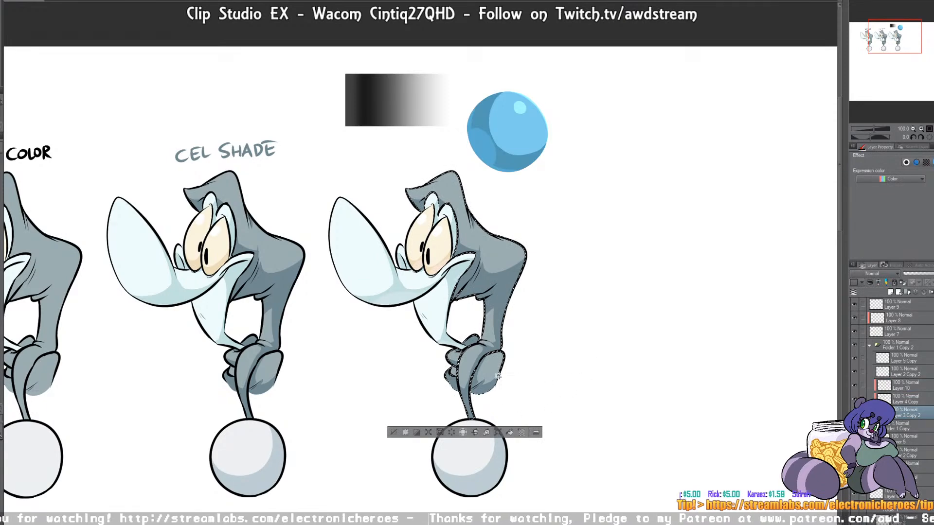
{"action": "left_click", "coordinate": [903, 387]}
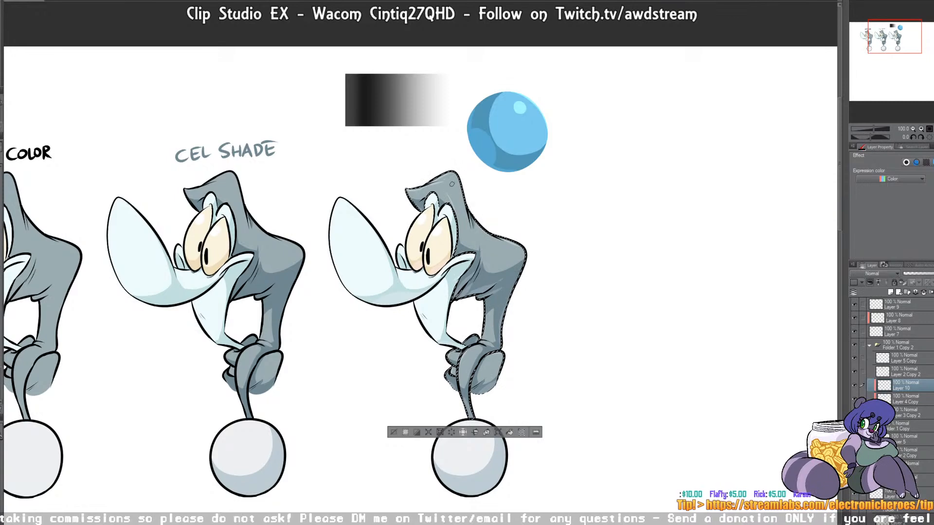
{"action": "key", "text": "ctrl+d"}
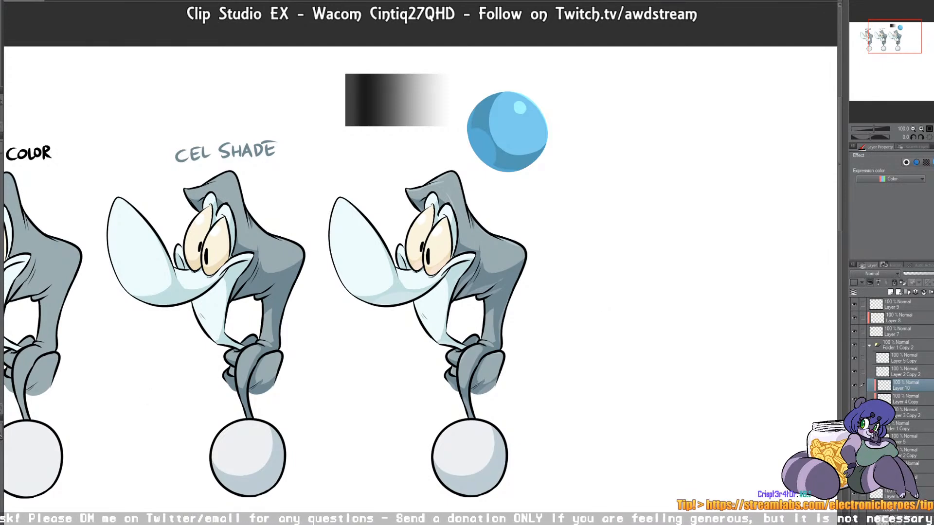
Step: Select the third character's ball and paint a lighter reflective patch in its lower-right shadow on Layer 10, then deselect
{"action": "left_click", "coordinate": [908, 413]}
{"action": "left_click", "coordinate": [492, 478]}
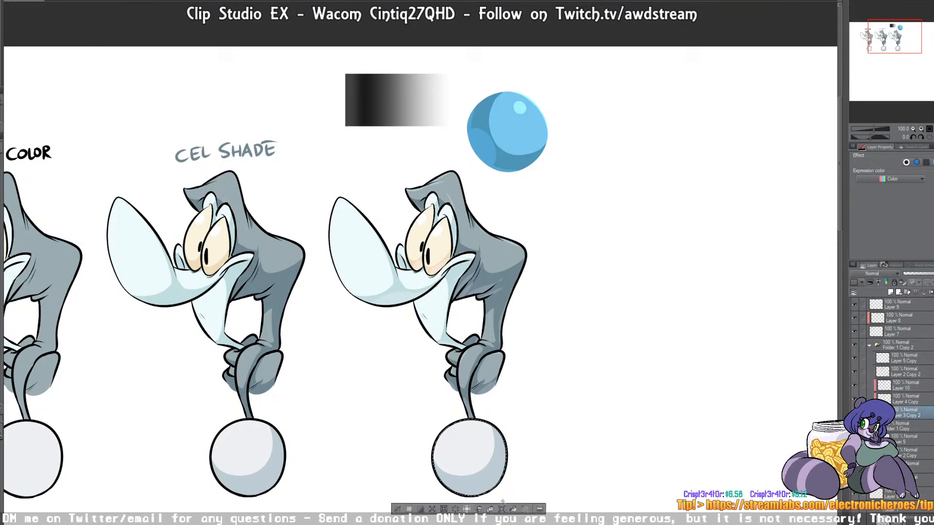
{"action": "left_click", "coordinate": [900, 388]}
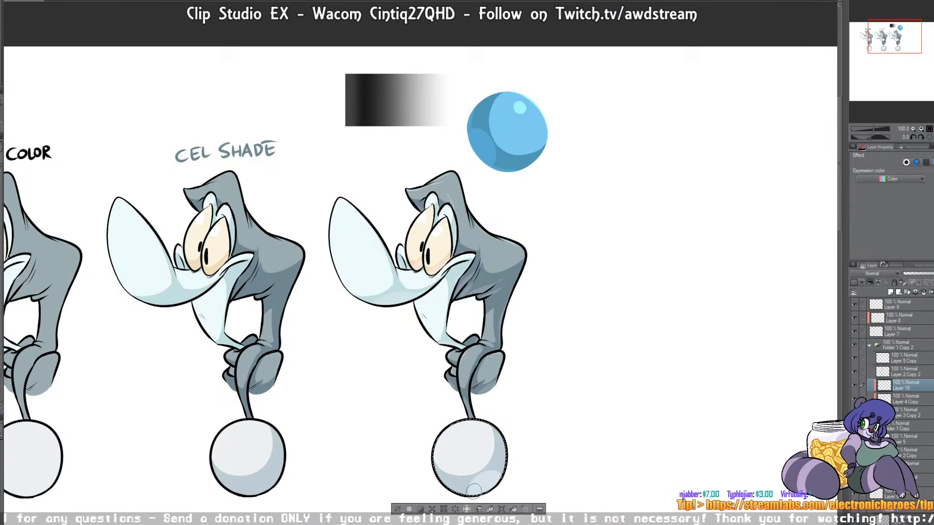
{"action": "left_click_drag", "start_coordinate": [474, 485], "coordinate": [501, 482]}
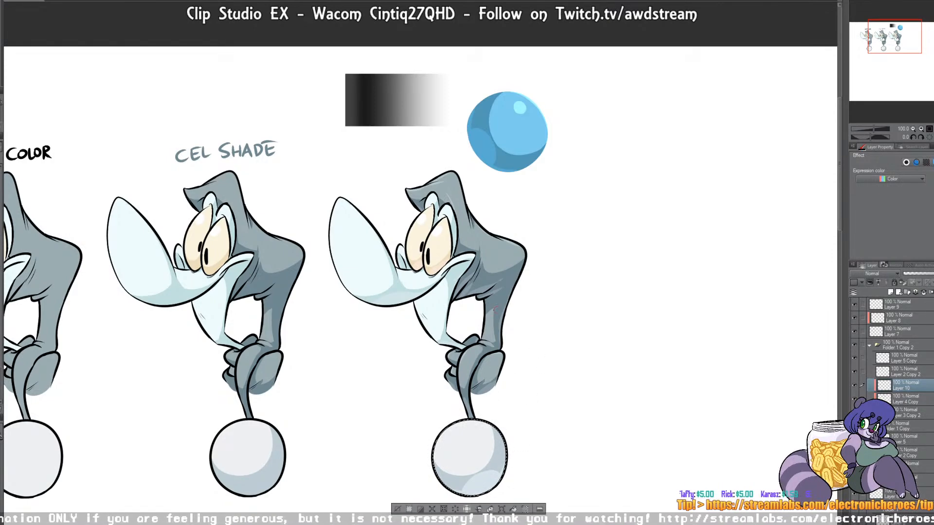
{"action": "key", "text": "ctrl+d"}
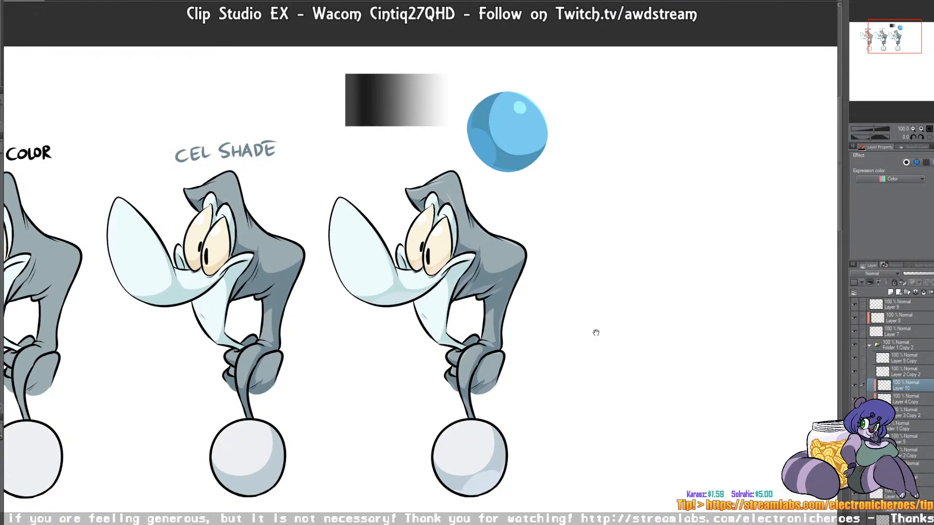
Step: Hand-letter the label "REFLECTIVE COLOR" beneath the blue sphere on Layer 5 Copy
{"action": "left_click_drag", "start_coordinate": [596, 327], "coordinate": [600, 309]}
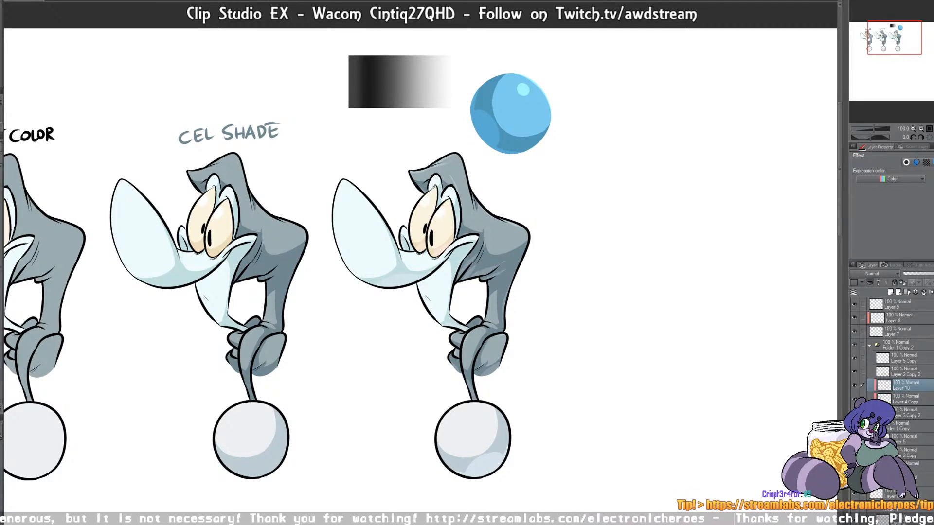
{"action": "left_click", "coordinate": [898, 360]}
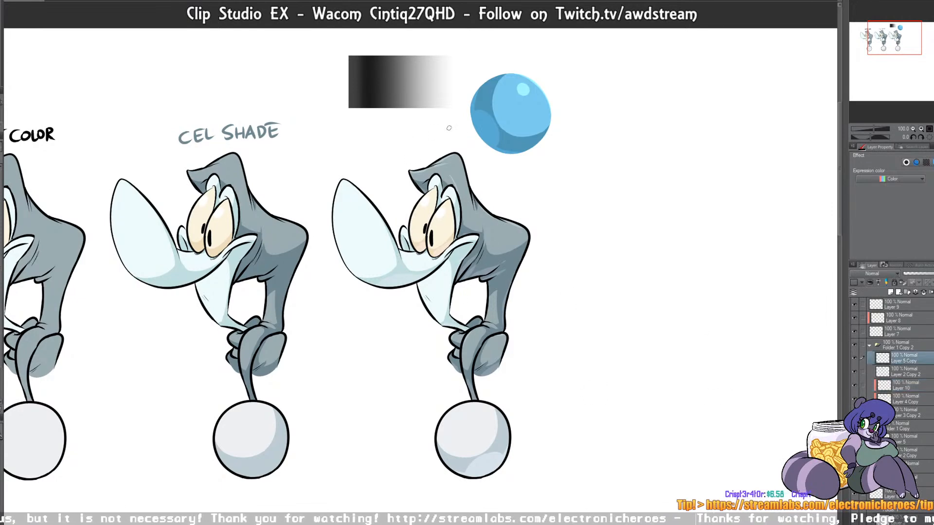
{"action": "mouse_move", "coordinate": [480, 162]}
{"action": "left_mouse_down"}
{"action": "mouse_move", "coordinate": [480, 174]}
{"action": "mouse_move", "coordinate": [514, 172]}
{"action": "mouse_move", "coordinate": [521, 160]}
{"action": "mouse_move", "coordinate": [519, 169]}
{"action": "left_mouse_up"}
{"action": "mouse_move", "coordinate": [521, 157]}
{"action": "left_mouse_down"}
{"action": "mouse_move", "coordinate": [535, 156]}
{"action": "mouse_move", "coordinate": [529, 169]}
{"action": "left_mouse_up"}
{"action": "mouse_move", "coordinate": [537, 155]}
{"action": "left_mouse_down"}
{"action": "mouse_move", "coordinate": [537, 167]}
{"action": "mouse_move", "coordinate": [548, 155]}
{"action": "left_mouse_up"}
{"action": "mouse_move", "coordinate": [552, 153]}
{"action": "left_mouse_down"}
{"action": "mouse_move", "coordinate": [553, 167]}
{"action": "mouse_move", "coordinate": [559, 153]}
{"action": "left_mouse_up"}
{"action": "left_click_drag", "start_coordinate": [552, 161], "coordinate": [559, 161]}
{"action": "left_click_drag", "start_coordinate": [505, 175], "coordinate": [506, 186]}
{"action": "mouse_move", "coordinate": [512, 176]}
{"action": "left_mouse_down"}
{"action": "mouse_move", "coordinate": [524, 184]}
{"action": "mouse_move", "coordinate": [527, 178]}
{"action": "left_mouse_up"}
{"action": "left_click_drag", "start_coordinate": [532, 173], "coordinate": [542, 185]}
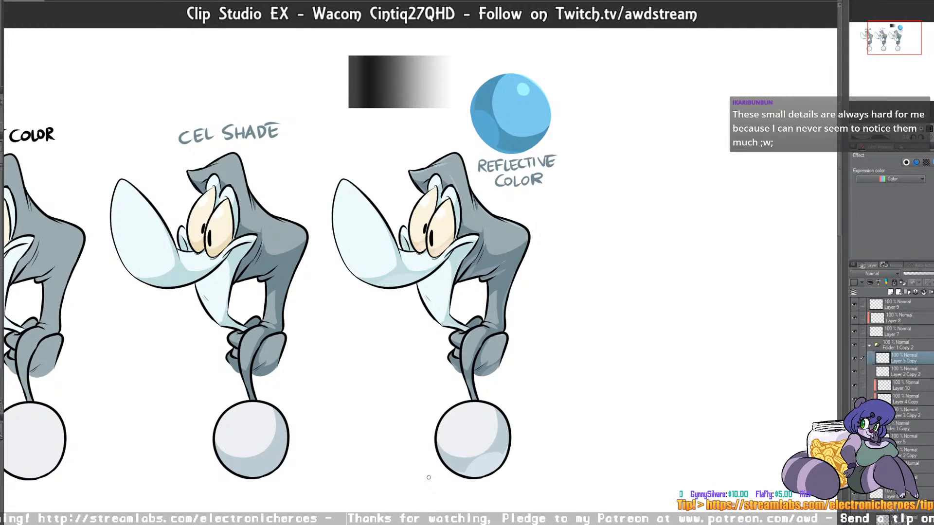
Step: Duplicate the base color character and place the copy below the first row, under the original
{"action": "left_click_drag", "start_coordinate": [895, 37], "coordinate": [882, 40]}
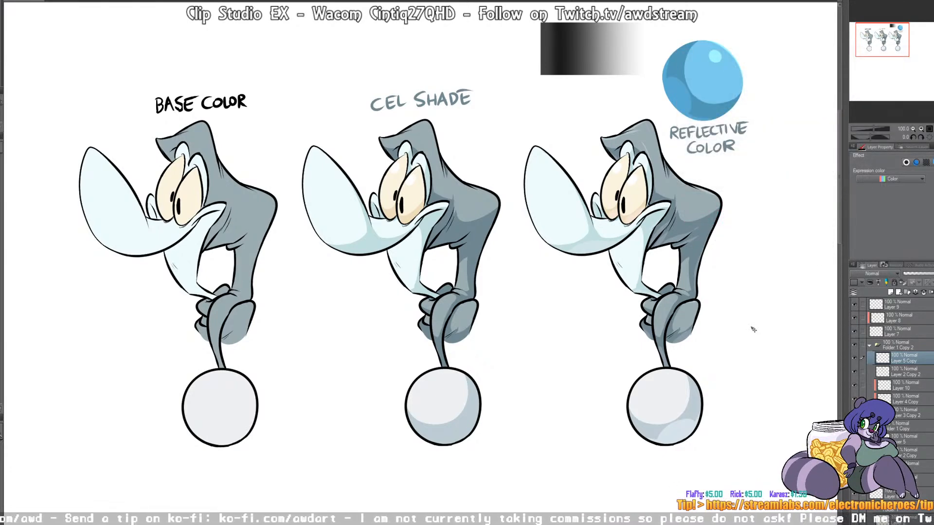
{"action": "left_click_drag", "start_coordinate": [892, 41], "coordinate": [888, 49]}
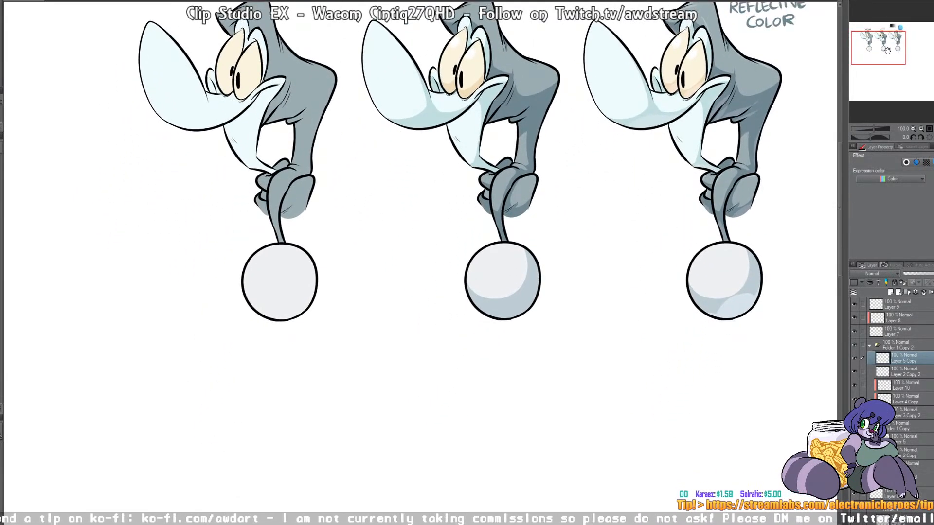
{"action": "left_click", "coordinate": [921, 508]}
{"action": "key", "text": "ctrl+c"}
{"action": "key", "text": "ctrl+v"}
{"action": "left_click_drag", "start_coordinate": [309, 90], "coordinate": [305, 428]}
{"action": "left_click_drag", "start_coordinate": [888, 55], "coordinate": [884, 71]}
{"action": "left_click_drag", "start_coordinate": [375, 372], "coordinate": [388, 362]}
{"action": "left_click_drag", "start_coordinate": [389, 218], "coordinate": [399, 233]}
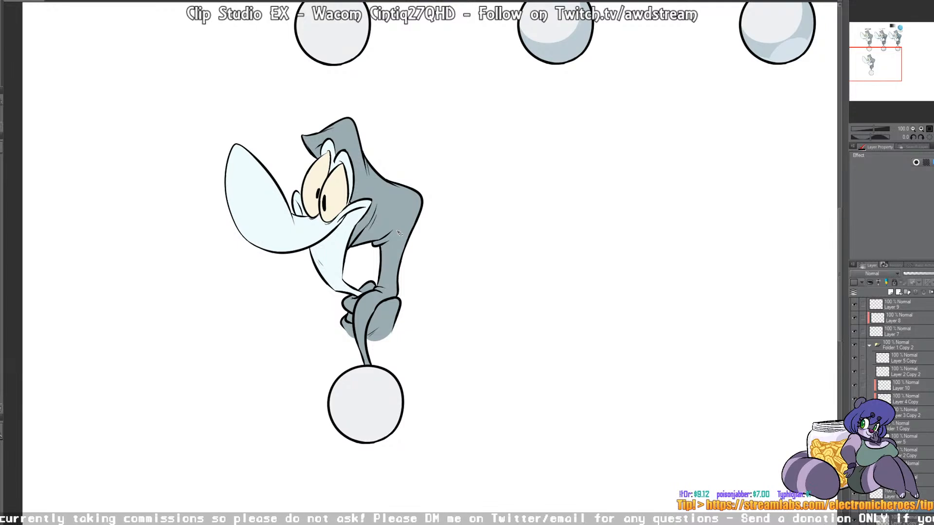
Step: Add a new layer in the lower character's folder and place it between Layer 2 Copy 3 and Layer 3 Copy 3
{"action": "scroll", "coordinate": [893, 370], "scroll_direction": "down", "scroll_amount": 3}
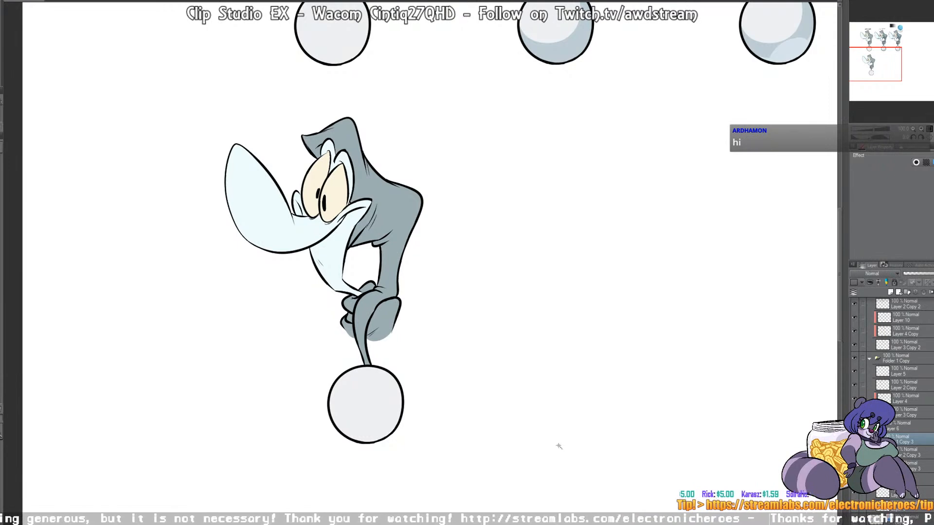
{"action": "left_click", "coordinate": [909, 452]}
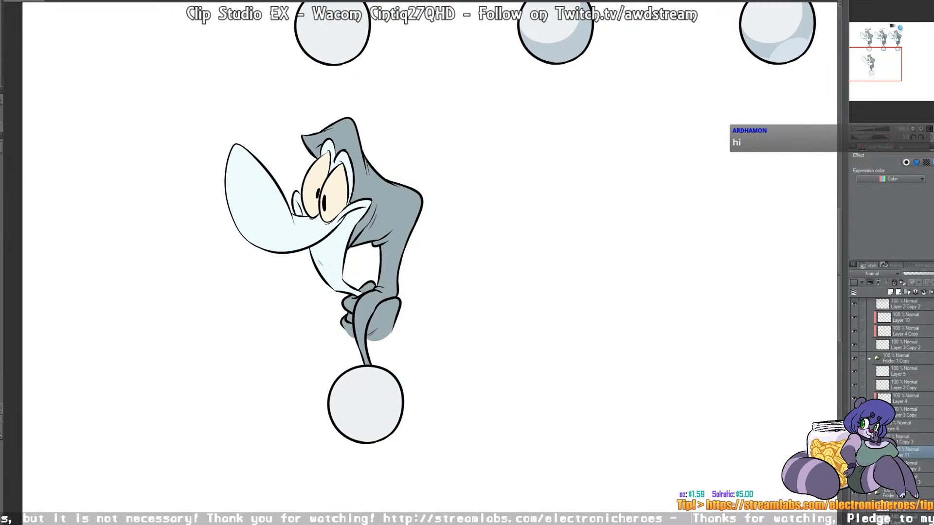
{"action": "left_click", "coordinate": [891, 292]}
{"action": "left_click_drag", "start_coordinate": [909, 466], "coordinate": [906, 454]}
{"action": "left_click", "coordinate": [911, 469]}
Step: Select the lower character's pale blue snout and face area from Layer 3 Copy 3, and try dark gray scribbles on the snout, undoing them
{"action": "left_click", "coordinate": [914, 479]}
{"action": "left_click", "coordinate": [353, 281]}
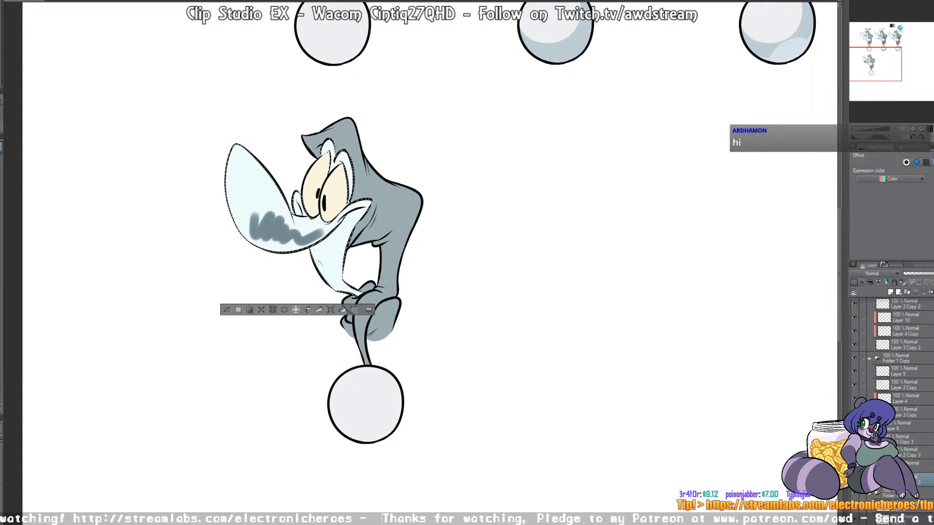
{"action": "left_click_drag", "start_coordinate": [256, 181], "coordinate": [261, 198]}
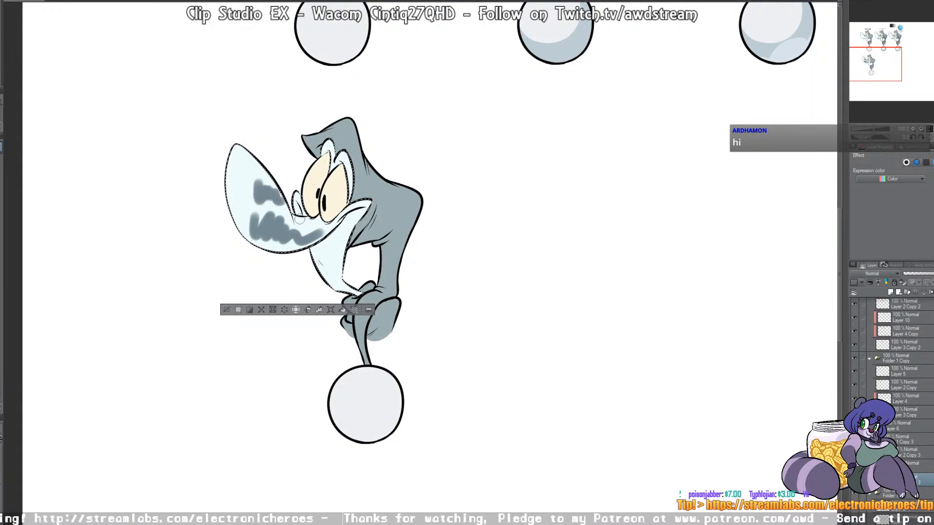
{"action": "left_click_drag", "start_coordinate": [238, 175], "coordinate": [250, 180]}
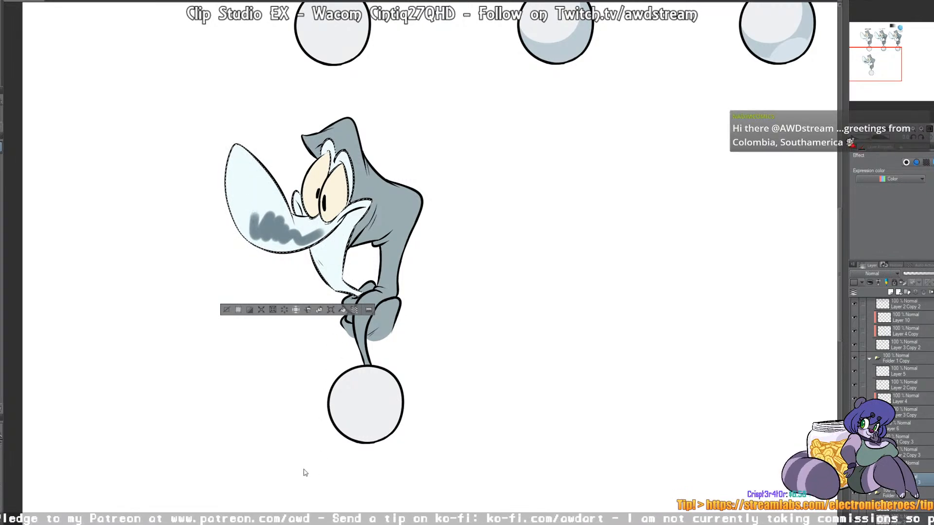
{"action": "key", "text": "ctrl+z"}
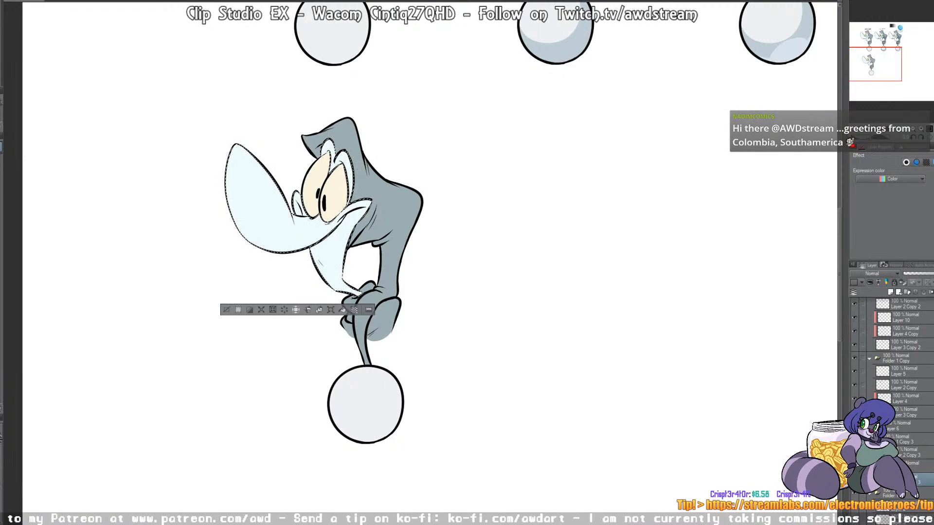
Step: Undo a trial of soft blue shading on the lower character's snout, and shade the snout and face softly on Layer 11 instead
{"action": "left_click_drag", "start_coordinate": [429, 55], "coordinate": [375, 280]}
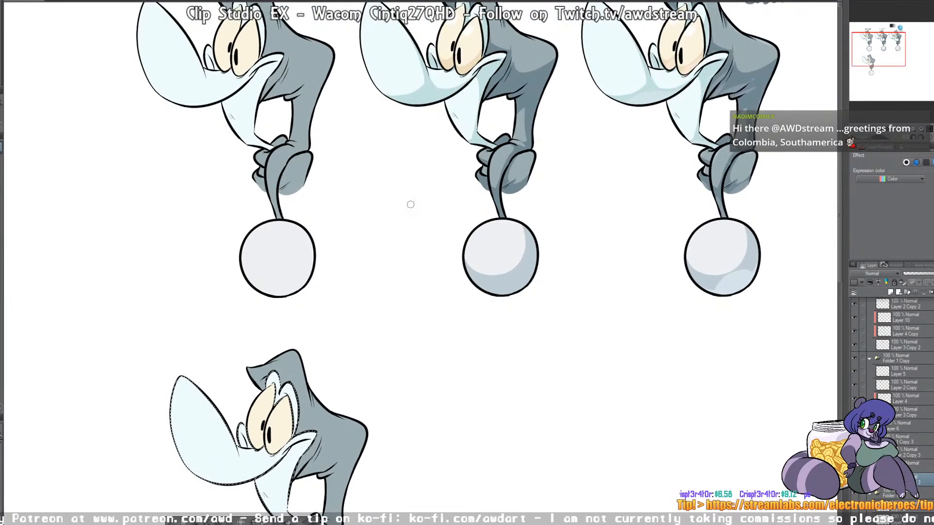
{"action": "left_click_drag", "start_coordinate": [380, 364], "coordinate": [407, 119]}
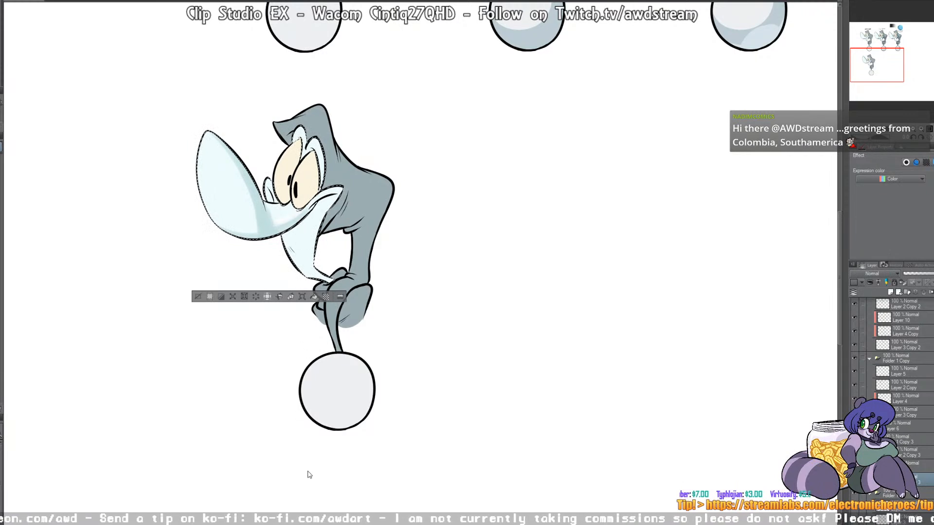
{"action": "key", "text": "ctrl+z"}
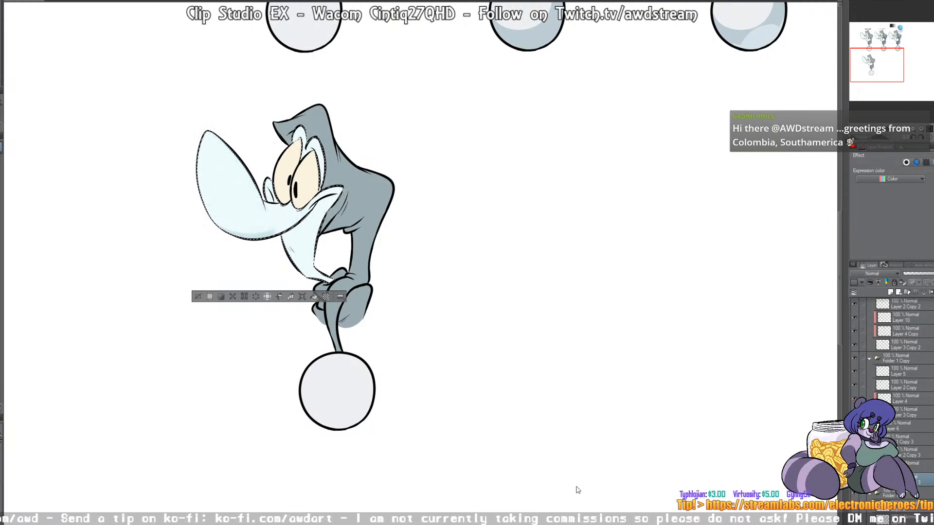
{"action": "left_click", "coordinate": [919, 466]}
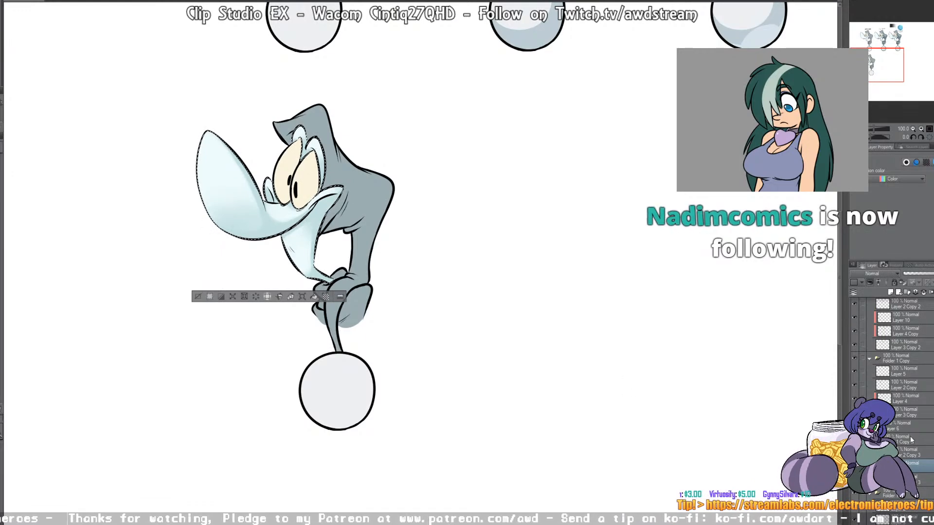
Step: Select the lower character's cream-colored eye area from Layer 3 Copy 3 and shade the eyes softly on Layer 11
{"action": "left_click", "coordinate": [908, 480]}
{"action": "left_click", "coordinate": [882, 479], "text": "ctrl"}
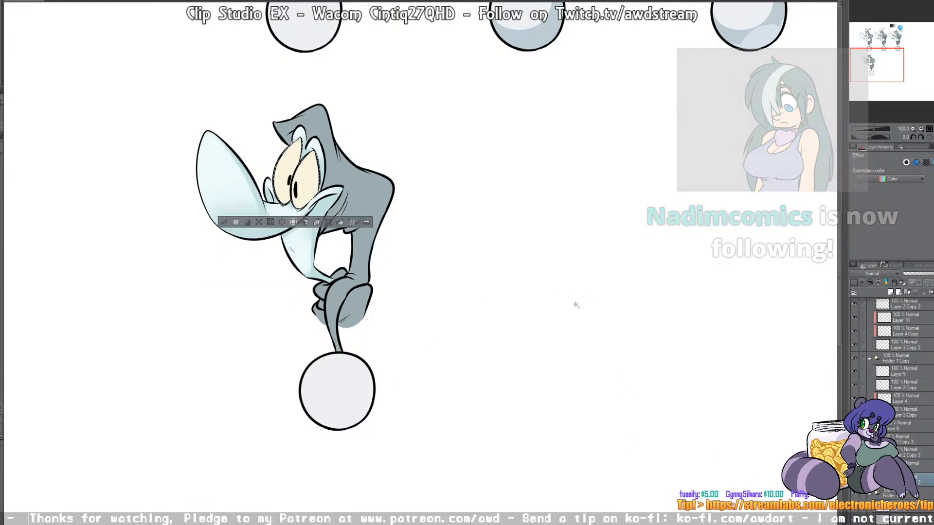
{"action": "scroll", "coordinate": [536, 322], "scroll_direction": "up", "scroll_amount": 5}
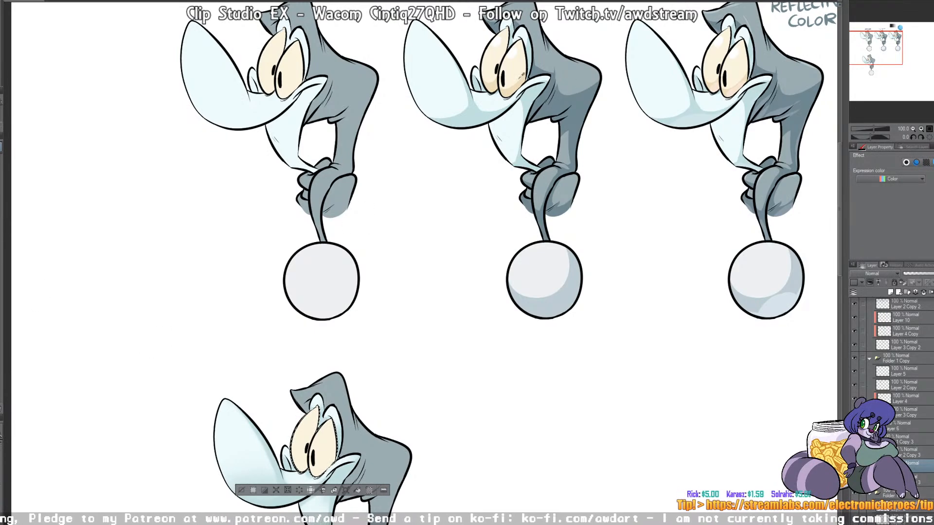
{"action": "left_click_drag", "start_coordinate": [469, 328], "coordinate": [536, 141]}
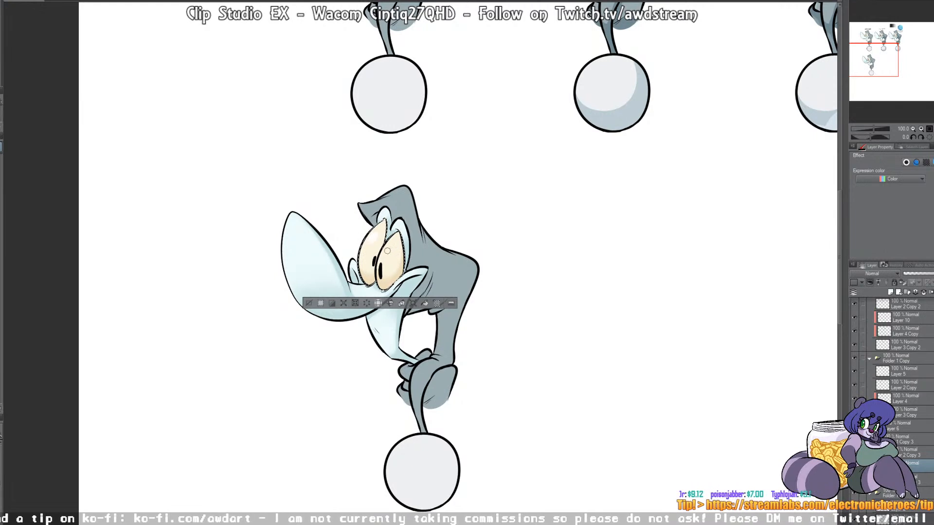
{"action": "scroll", "coordinate": [487, 272], "scroll_direction": "down", "scroll_amount": 1}
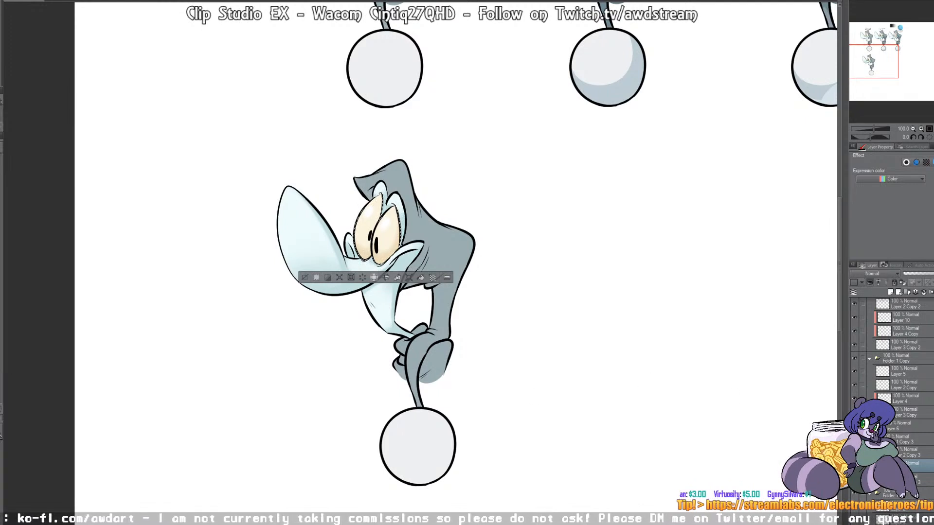
Step: Select the lower character's gray body area from Layer 3 Copy 3 and paint soft darker gray shading on Layer 11
{"action": "left_click", "coordinate": [920, 479]}
{"action": "left_click", "coordinate": [438, 363]}
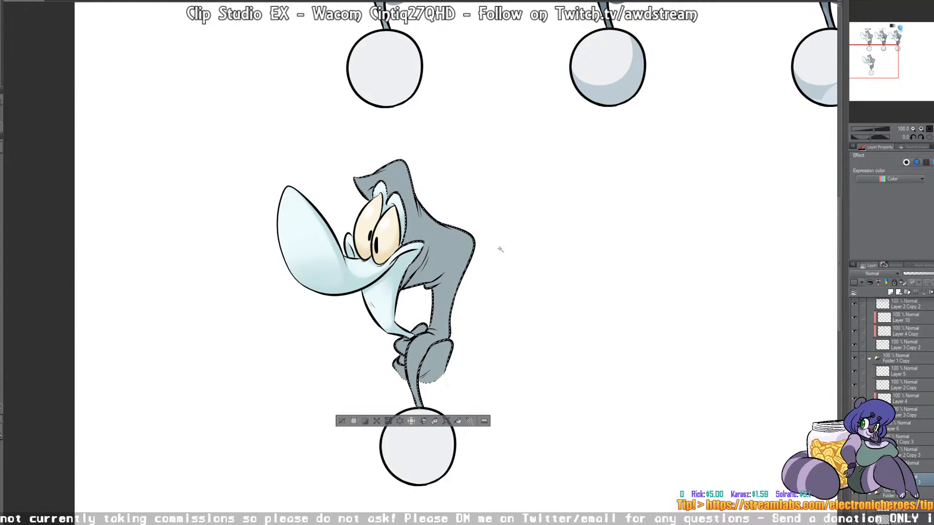
{"action": "left_click", "coordinate": [917, 467]}
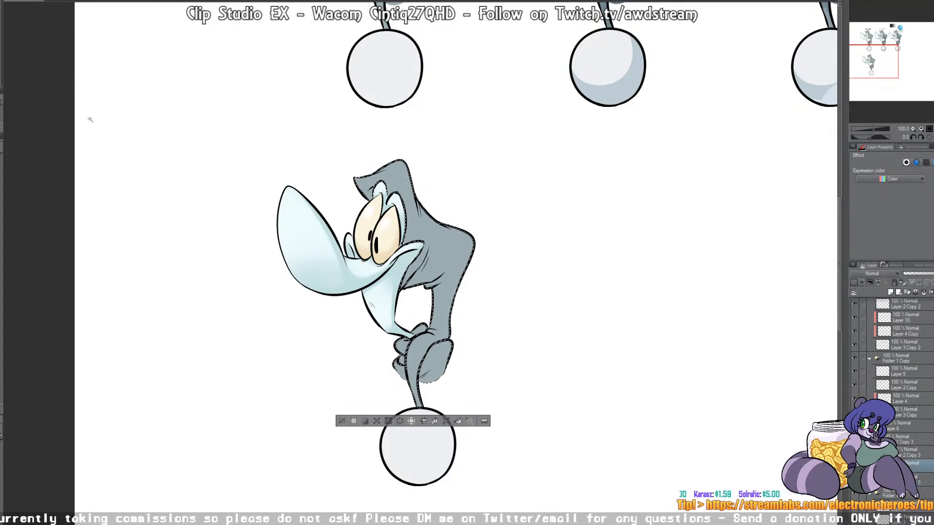
{"action": "left_click_drag", "start_coordinate": [545, 152], "coordinate": [506, 336]}
{"action": "left_click_drag", "start_coordinate": [316, 368], "coordinate": [337, 201]}
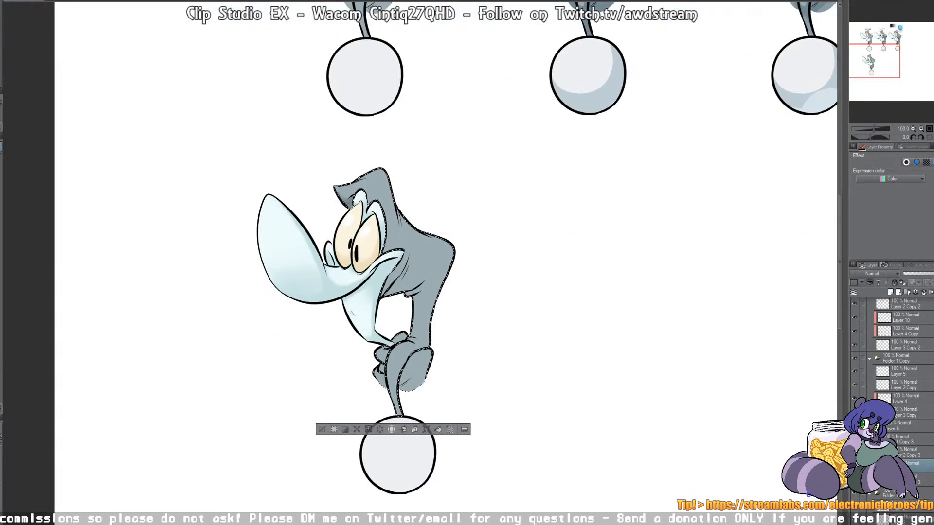
{"action": "mouse_move", "coordinate": [380, 274]}
{"action": "left_mouse_down"}
{"action": "mouse_move", "coordinate": [396, 243]}
{"action": "mouse_move", "coordinate": [392, 265]}
{"action": "left_mouse_up"}
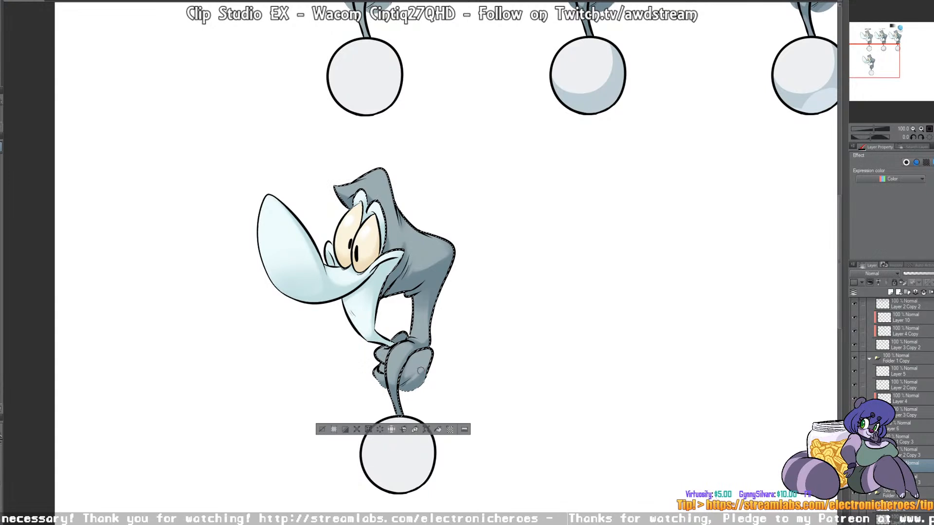
Step: Toggle the visibility of Layer 11 repeatedly to compare the lower character with and without its soft shading
{"action": "left_click", "coordinate": [854, 466]}
{"action": "left_click", "coordinate": [854, 466]}
{"action": "left_click", "coordinate": [854, 466]}
{"action": "left_click", "coordinate": [854, 466]}
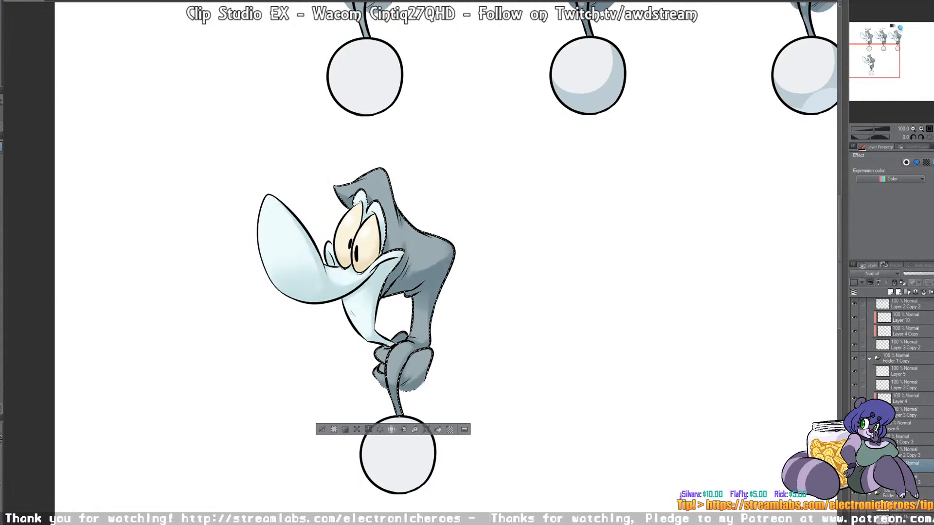
{"action": "left_click", "coordinate": [854, 466]}
{"action": "left_click", "coordinate": [854, 466]}
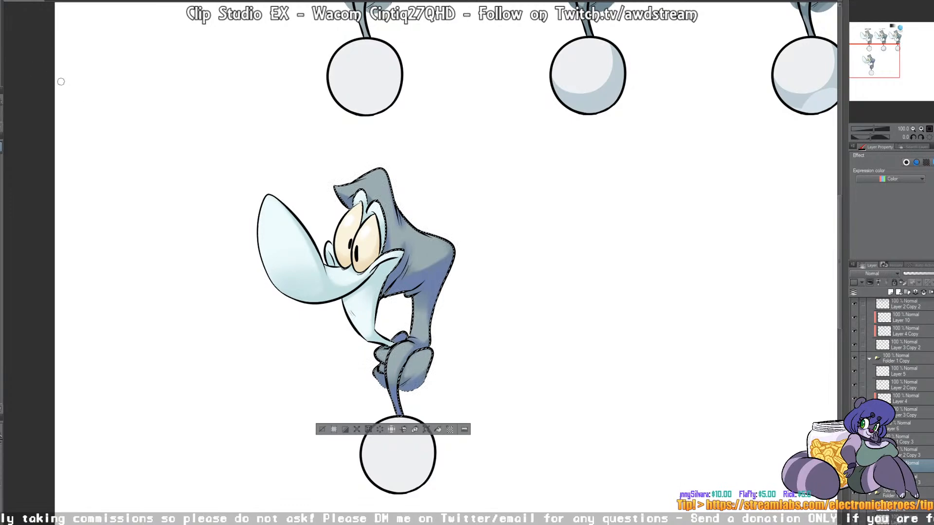
Step: Try soft purple-blue shading on the lower character's gray body, and undo those strokes
{"action": "left_click_drag", "start_coordinate": [401, 287], "coordinate": [458, 263]}
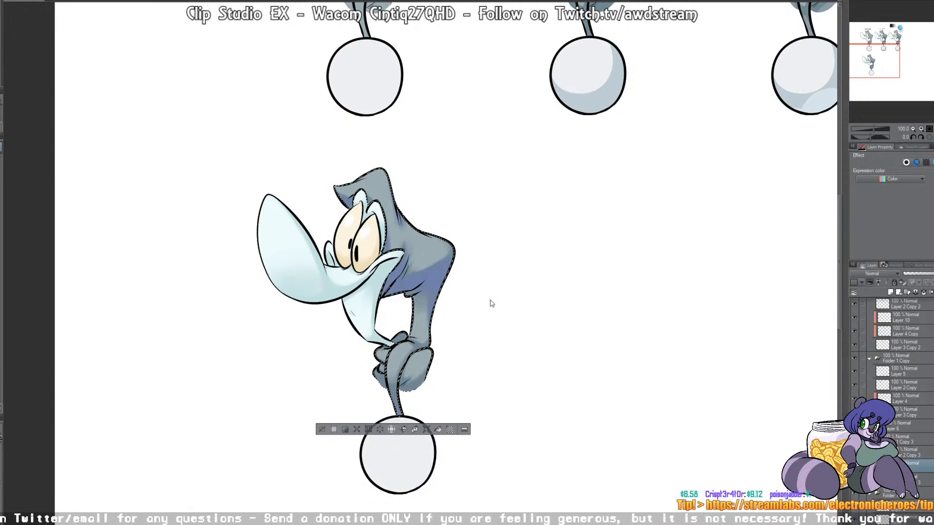
{"action": "key", "text": "ctrl+z"}
{"action": "key", "text": "ctrl+z"}
{"action": "key", "text": "ctrl+z"}
{"action": "key", "text": "ctrl+z"}
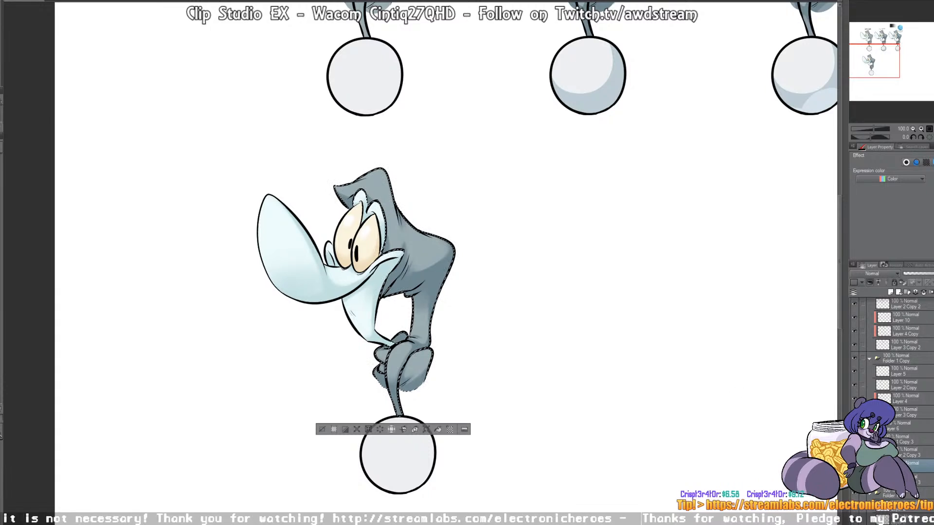
Step: Select the ball beneath the lower character, paint soft blue-gray shading along its lower edge on Layer 11, and deselect
{"action": "left_click", "coordinate": [921, 480]}
{"action": "left_click", "coordinate": [406, 464]}
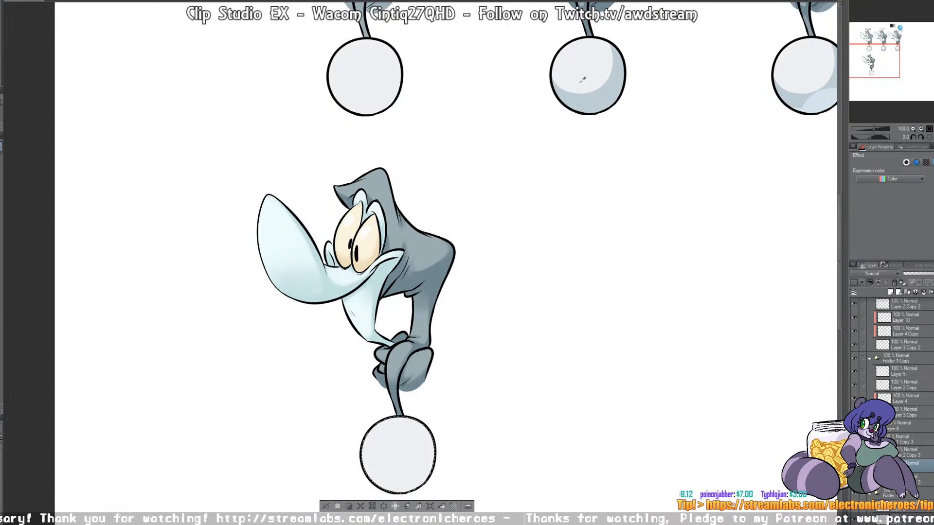
{"action": "mouse_move", "coordinate": [372, 454]}
{"action": "left_mouse_down"}
{"action": "mouse_move", "coordinate": [431, 469]}
{"action": "mouse_move", "coordinate": [433, 410]}
{"action": "left_mouse_up"}
{"action": "mouse_move", "coordinate": [372, 428]}
{"action": "left_mouse_down"}
{"action": "mouse_move", "coordinate": [440, 421]}
{"action": "mouse_move", "coordinate": [391, 489]}
{"action": "left_mouse_up"}
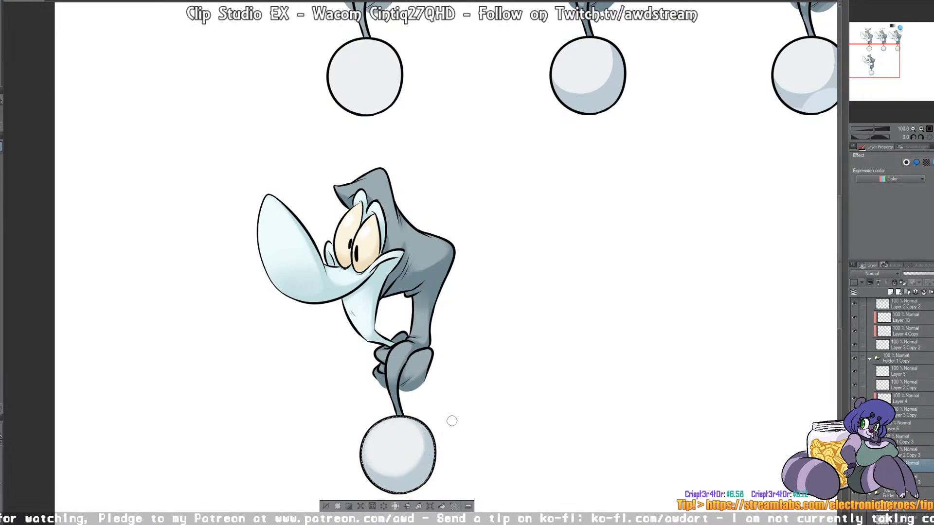
{"action": "key", "text": "ctrl+d"}
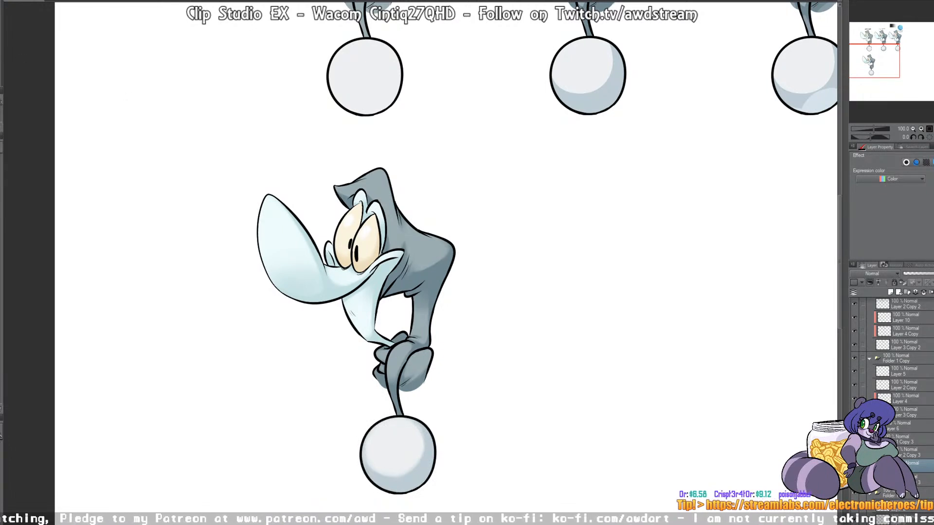
Step: Handwrite the label "BLENDED SHADOWS" in gray above the lower character on Layer 2 Copy 3
{"action": "left_click", "coordinate": [909, 453]}
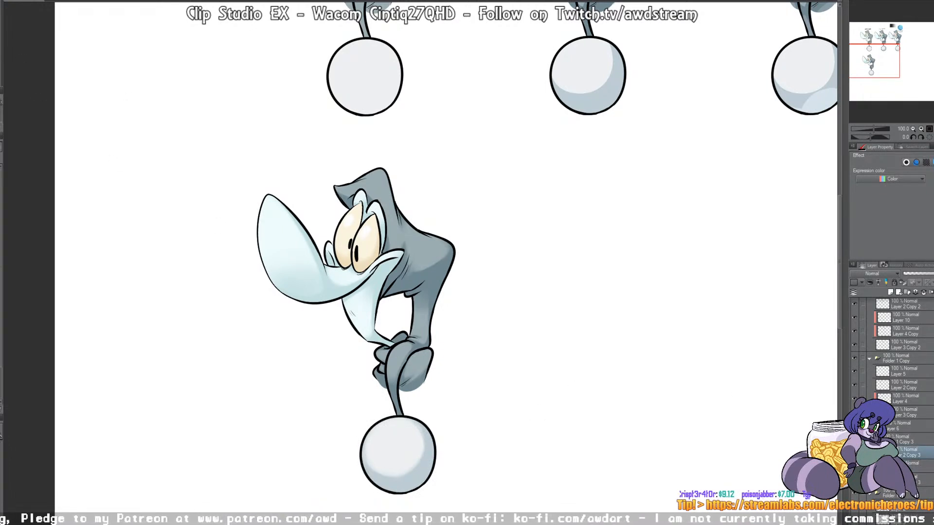
{"action": "left_click_drag", "start_coordinate": [325, 147], "coordinate": [325, 160]}
{"action": "mouse_move", "coordinate": [324, 147]}
{"action": "left_mouse_down"}
{"action": "mouse_move", "coordinate": [325, 159]}
{"action": "mouse_move", "coordinate": [369, 146]}
{"action": "left_mouse_up"}
{"action": "left_click_drag", "start_coordinate": [372, 144], "coordinate": [430, 151]}
{"action": "left_click_drag", "start_coordinate": [432, 143], "coordinate": [442, 151]}
{"action": "left_click_drag", "start_coordinate": [447, 141], "coordinate": [457, 141]}
{"action": "left_click_drag", "start_coordinate": [464, 138], "coordinate": [458, 149]}
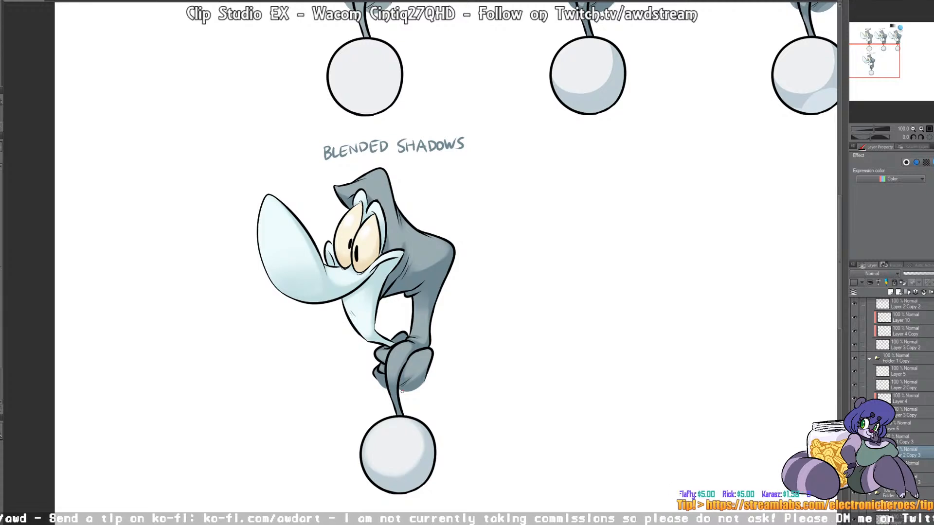
Step: Duplicate the folder with the blended-shadows character, label and ball, and place the copy beside the original on its right
{"action": "left_click", "coordinate": [908, 439]}
{"action": "key", "text": "ctrl+c"}
{"action": "key", "text": "ctrl+v"}
{"action": "key", "text": "k"}
{"action": "left_click_drag", "start_coordinate": [442, 278], "coordinate": [654, 284]}
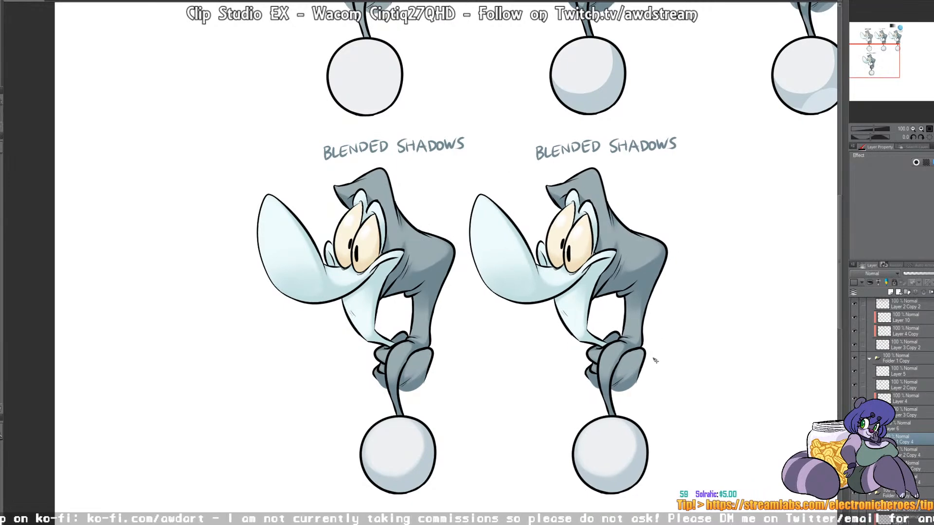
Step: Try to erase part of the duplicate's "BLENDED SHADOWS" label on Layer 2 Copy 4, and undo it
{"action": "left_click", "coordinate": [908, 451]}
{"action": "key", "text": "e"}
{"action": "left_click_drag", "start_coordinate": [536, 152], "coordinate": [610, 141]}
{"action": "key", "text": "ctrl+z"}
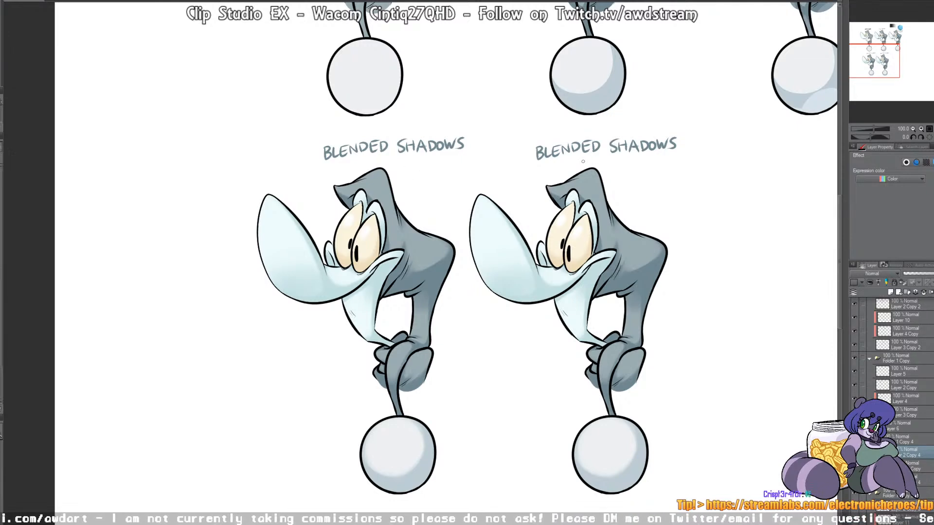
Step: Handwrite "+ REFLECTED LIGHT" in small red letters beneath the duplicate's "BLENDED SHADOWS" label, redoing any misdrawn letters
{"action": "left_click_drag", "start_coordinate": [562, 161], "coordinate": [589, 164]}
{"action": "left_click_drag", "start_coordinate": [590, 158], "coordinate": [596, 157]}
{"action": "left_click_drag", "start_coordinate": [590, 161], "coordinate": [600, 164]}
{"action": "left_click_drag", "start_coordinate": [601, 158], "coordinate": [606, 156]}
{"action": "left_click_drag", "start_coordinate": [611, 156], "coordinate": [617, 156]}
{"action": "left_click_drag", "start_coordinate": [613, 156], "coordinate": [613, 165]}
{"action": "left_click_drag", "start_coordinate": [618, 159], "coordinate": [625, 165]}
{"action": "mouse_move", "coordinate": [626, 156]}
{"action": "left_mouse_down"}
{"action": "mouse_move", "coordinate": [626, 165]}
{"action": "mouse_move", "coordinate": [644, 163]}
{"action": "left_mouse_up"}
{"action": "key", "text": "ctrl+z"}
{"action": "key", "text": "ctrl+z"}
{"action": "left_click_drag", "start_coordinate": [651, 156], "coordinate": [660, 160]}
{"action": "left_click_drag", "start_coordinate": [661, 154], "coordinate": [661, 163]}
{"action": "left_click_drag", "start_coordinate": [662, 155], "coordinate": [672, 154]}
{"action": "left_click_drag", "start_coordinate": [667, 154], "coordinate": [666, 165]}
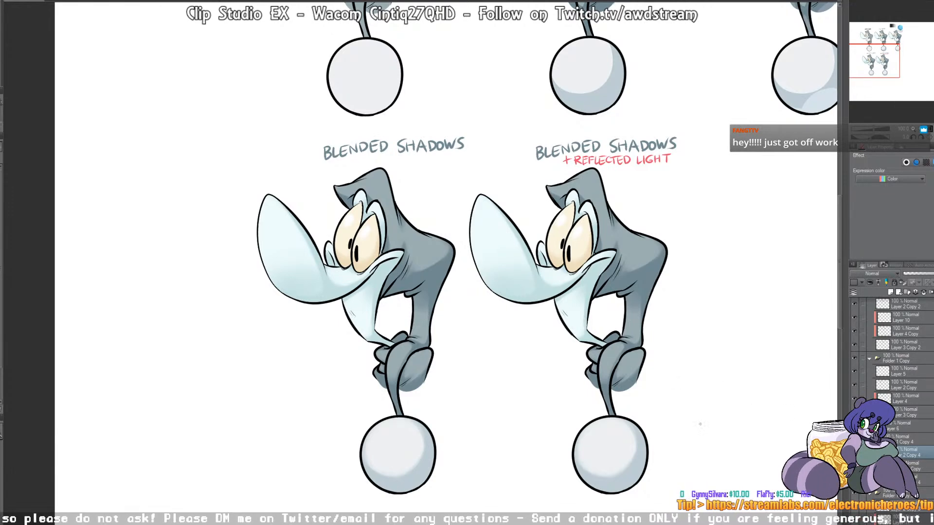
Step: Move the duplicate's whole folder slightly farther right to widen the gap between the two lower characters
{"action": "left_click", "coordinate": [906, 440]}
{"action": "key", "text": "k"}
{"action": "left_click_drag", "start_coordinate": [666, 251], "coordinate": [682, 251]}
{"action": "left_click_drag", "start_coordinate": [731, 299], "coordinate": [577, 277]}
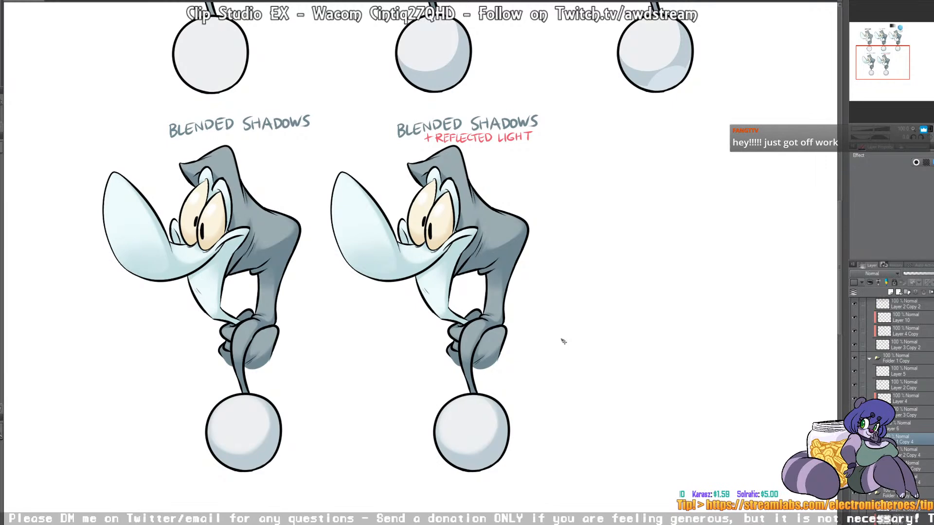
Step: Select the duplicate's light-blue snout and face area, paint soft yellowish reflected light along the snout's underside on the shading layer, and deselect
{"action": "left_click", "coordinate": [906, 467]}
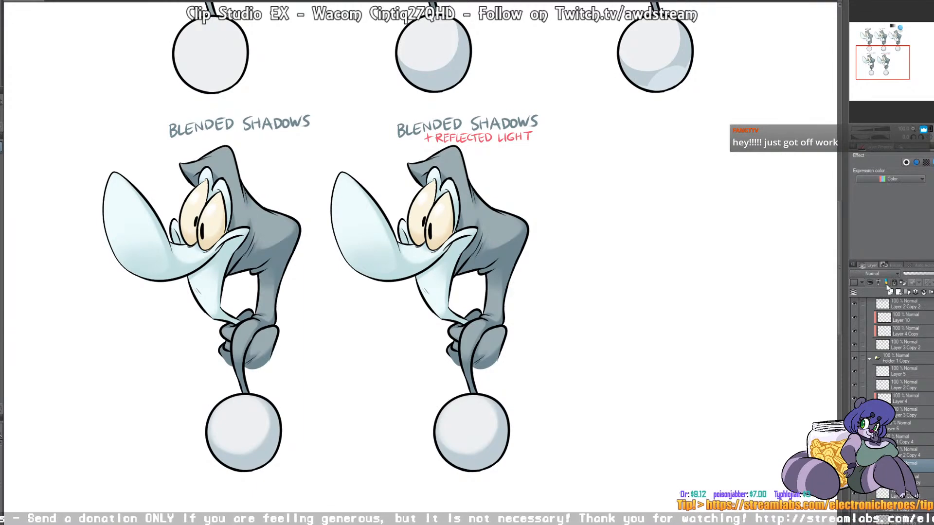
{"action": "left_click", "coordinate": [909, 494]}
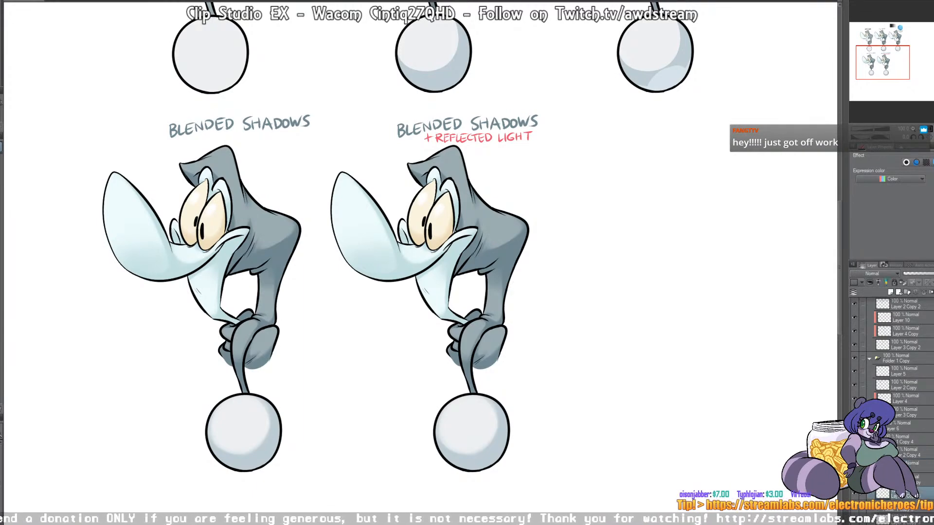
{"action": "key", "text": "w"}
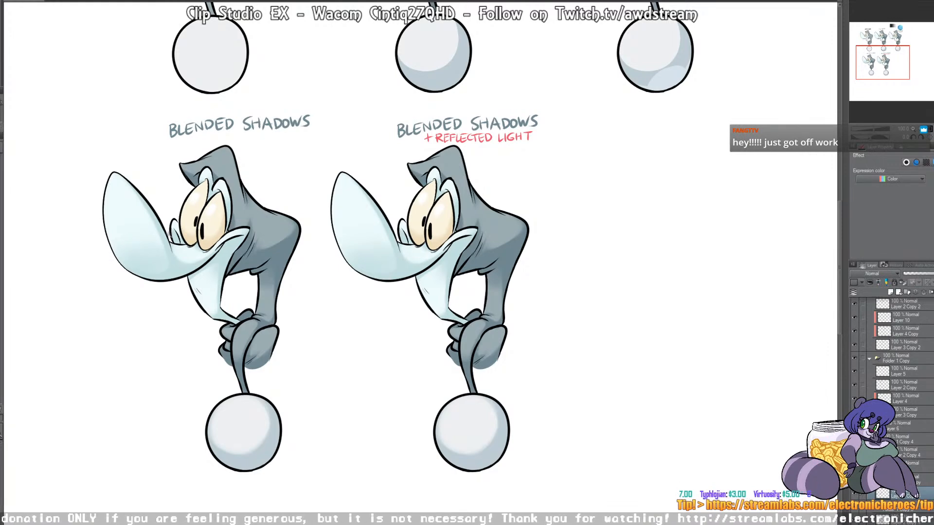
{"action": "left_click", "coordinate": [379, 249]}
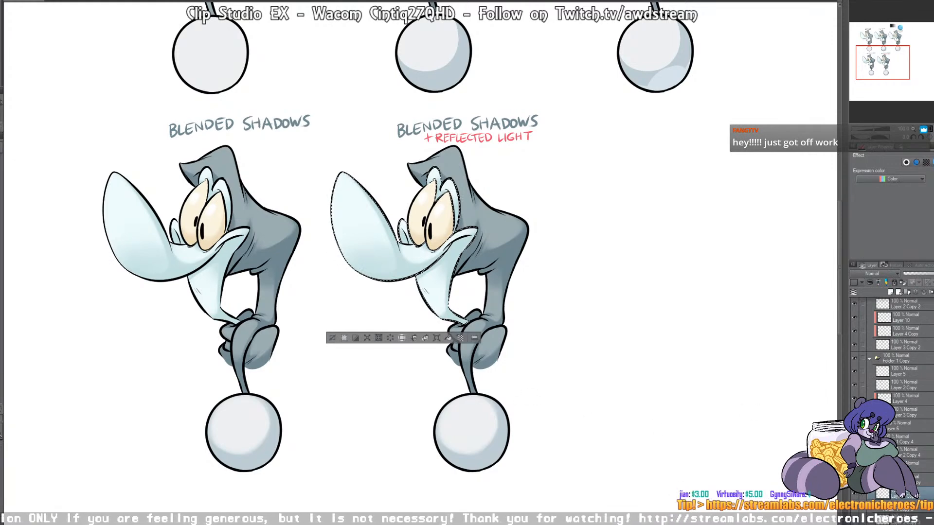
{"action": "left_click", "coordinate": [915, 466]}
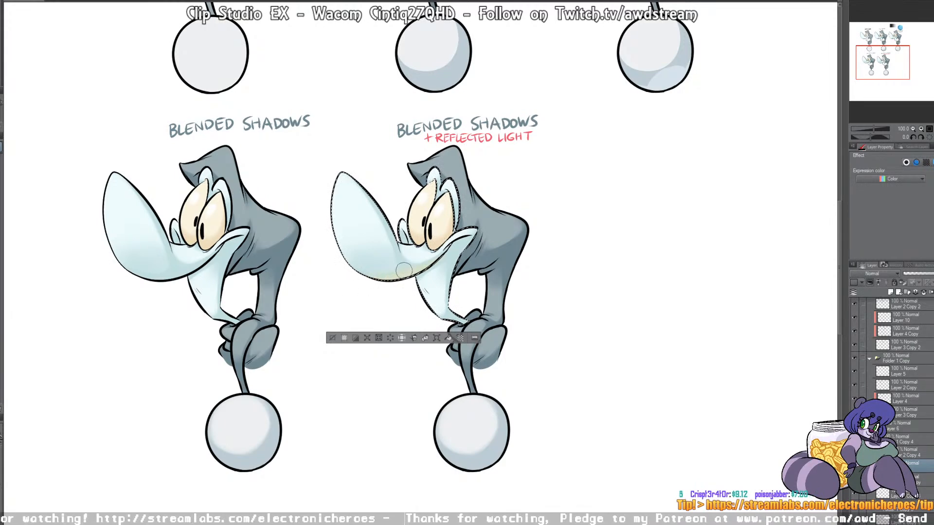
{"action": "left_click_drag", "start_coordinate": [445, 240], "coordinate": [408, 243]}
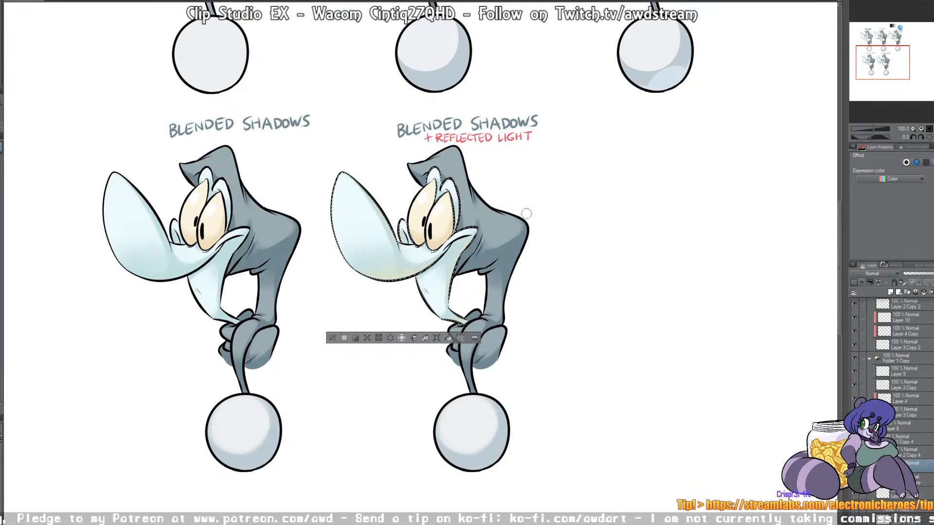
{"action": "key", "text": "ctrl+d"}
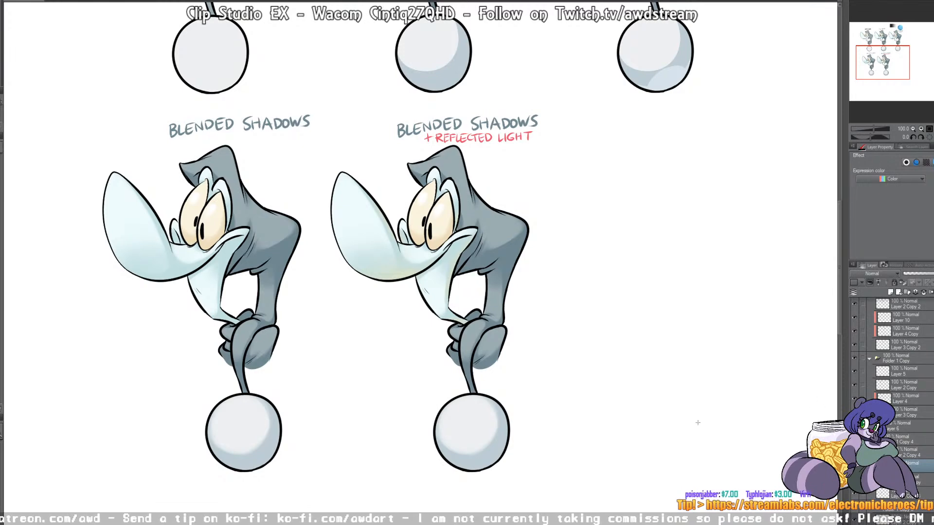
Step: Select the duplicate's gray body area, paint soft olive-green reflected light on the body's underside, arm and hands on the shading layer, and deselect
{"action": "left_click", "coordinate": [903, 480]}
{"action": "left_click", "coordinate": [901, 496]}
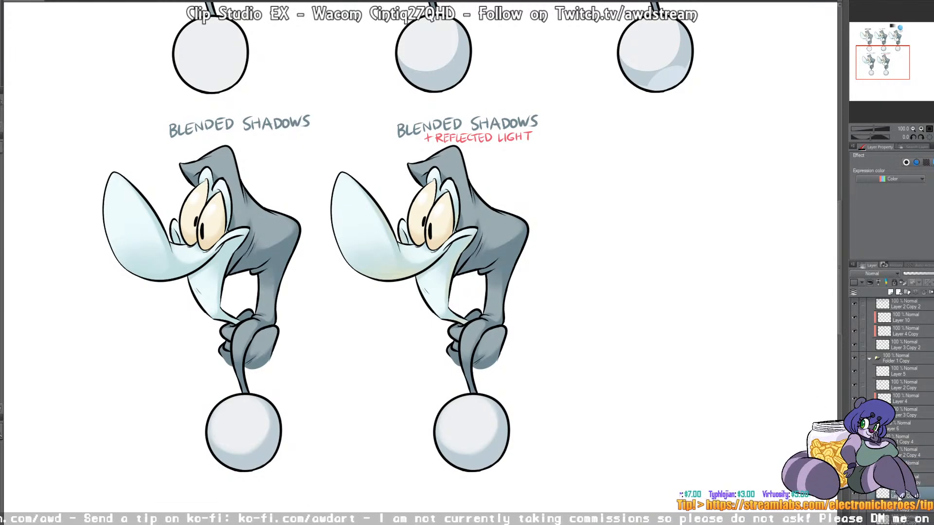
{"action": "left_click", "coordinate": [505, 263]}
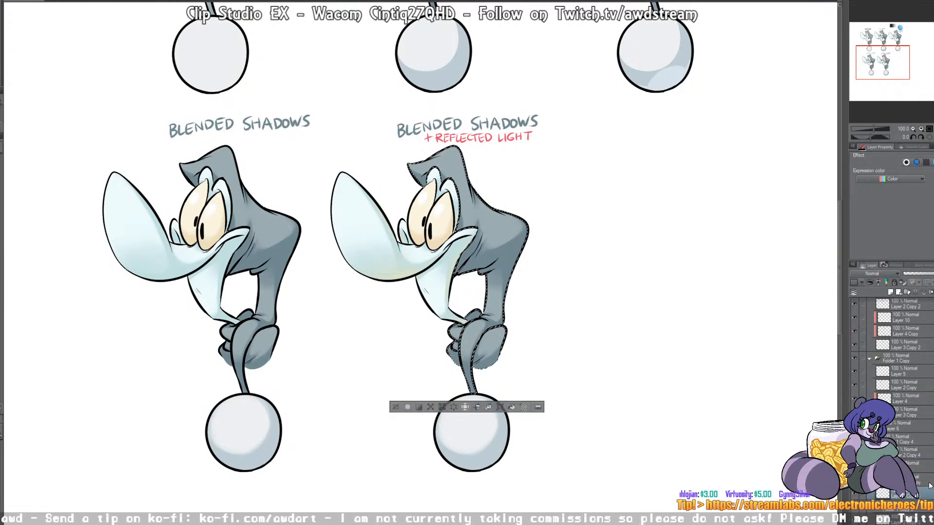
{"action": "left_click", "coordinate": [906, 467]}
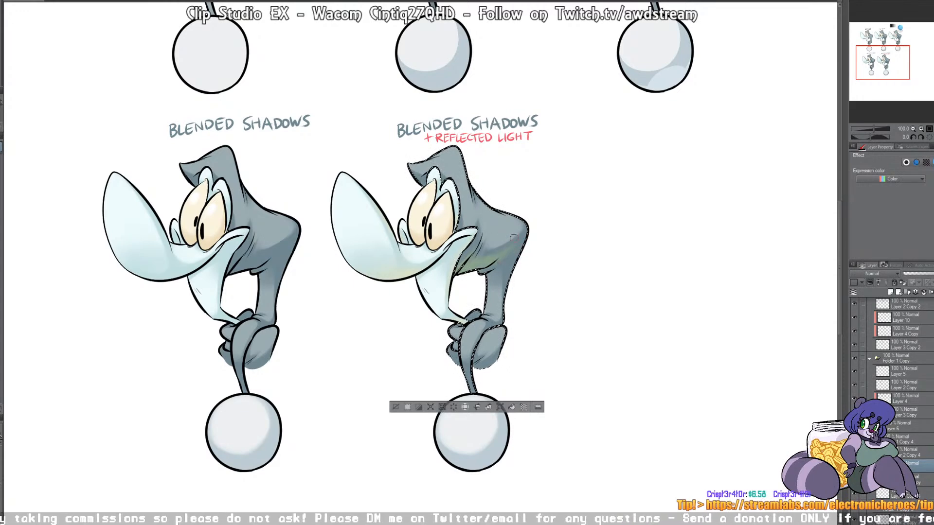
{"action": "mouse_move", "coordinate": [500, 252]}
{"action": "left_mouse_down"}
{"action": "mouse_move", "coordinate": [525, 235]}
{"action": "mouse_move", "coordinate": [511, 250]}
{"action": "left_mouse_up"}
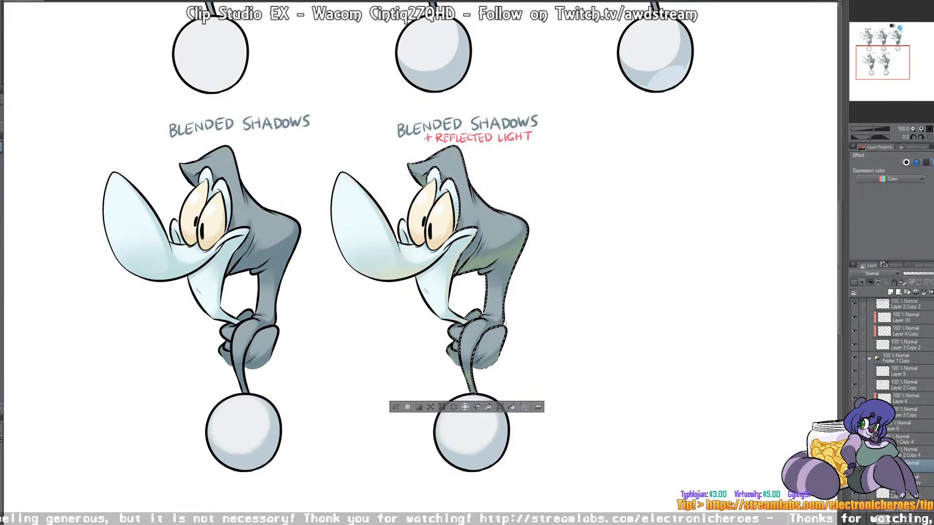
{"action": "mouse_move", "coordinate": [504, 337]}
{"action": "left_mouse_down"}
{"action": "mouse_move", "coordinate": [497, 358]}
{"action": "mouse_move", "coordinate": [475, 362]}
{"action": "left_mouse_up"}
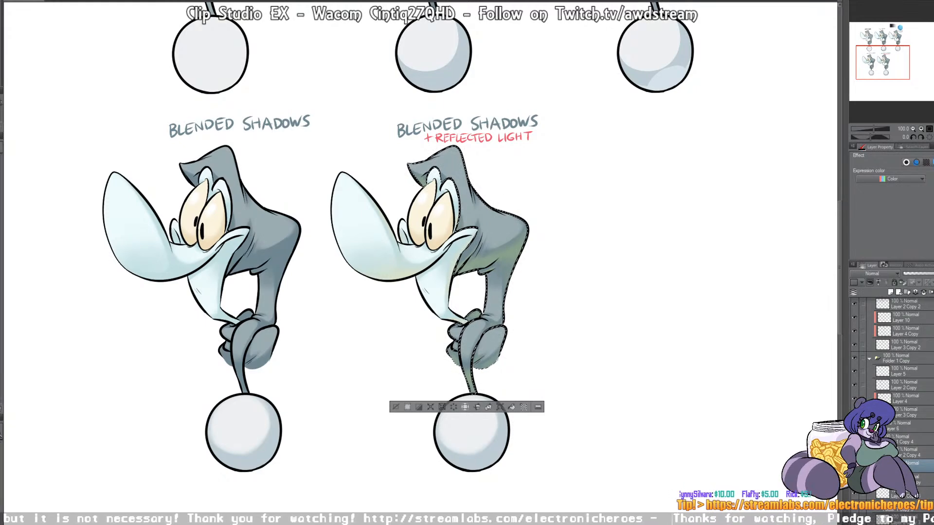
{"action": "key", "text": "ctrl+d"}
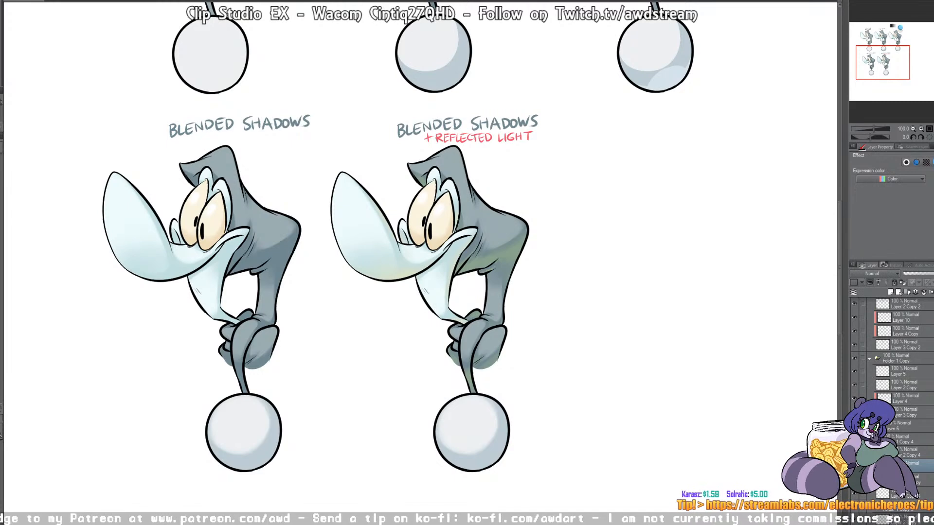
Step: Select the duplicate's cream-colored eye area, add faint reflected light to the lower eyes on the shading layer, and deselect
{"action": "left_click", "coordinate": [909, 494]}
{"action": "left_click", "coordinate": [442, 224]}
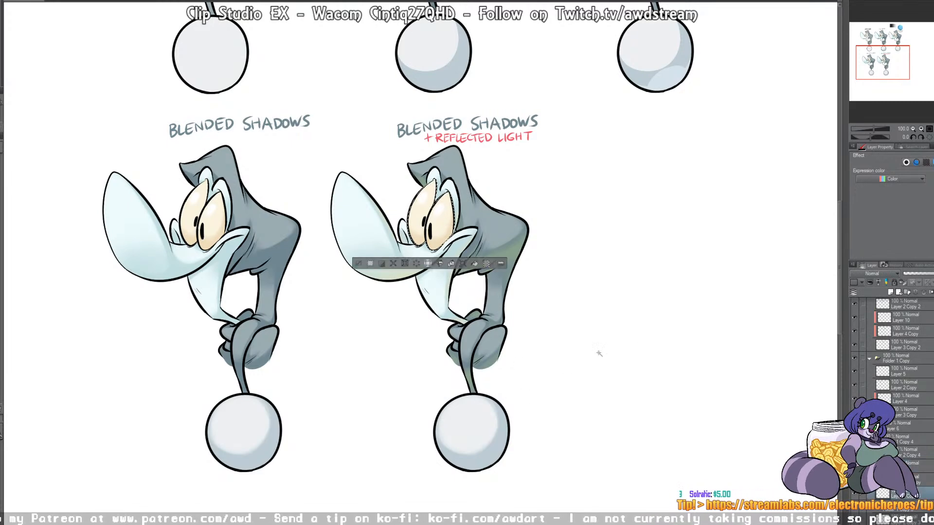
{"action": "left_click", "coordinate": [920, 466]}
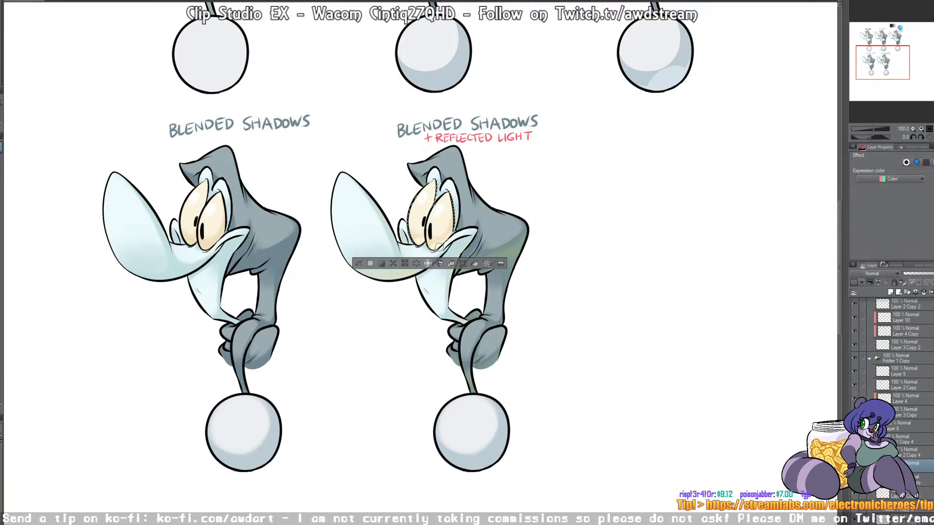
{"action": "key", "text": "ctrl+d"}
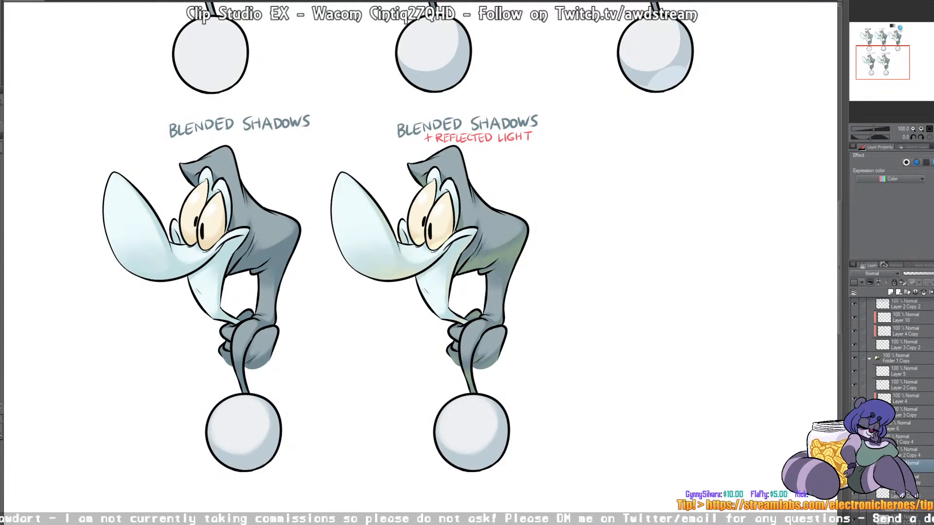
Step: Select the duplicate's ball, paint soft yellow-green reflected light along its lower right edge on the shading layer, and deselect
{"action": "left_click", "coordinate": [909, 493]}
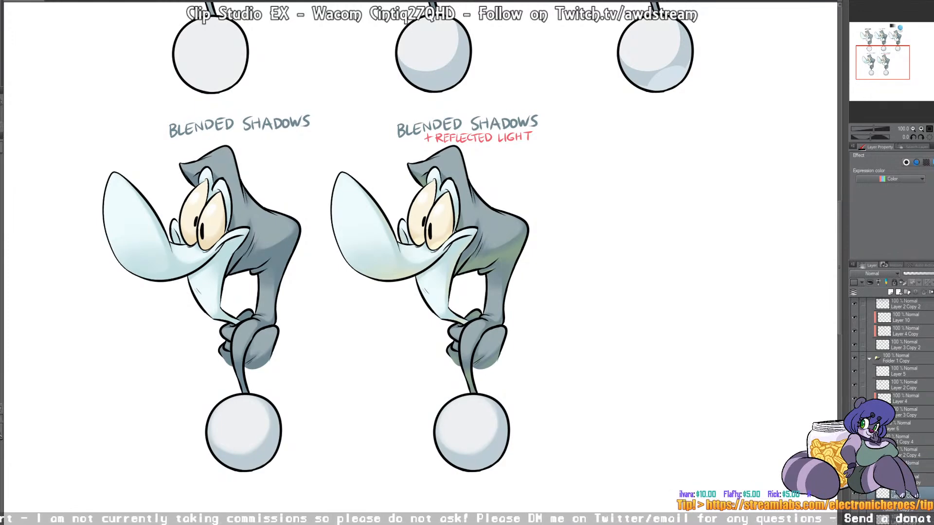
{"action": "left_click", "coordinate": [474, 421]}
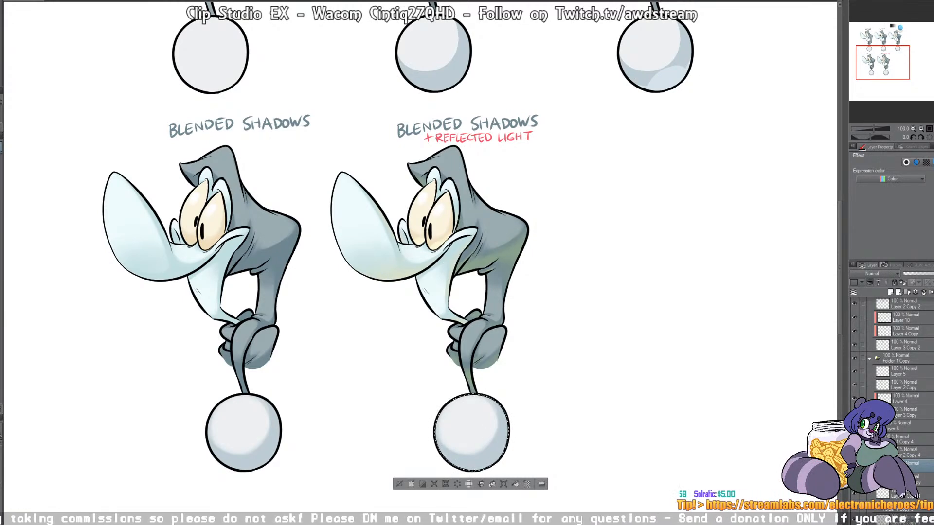
{"action": "left_click_drag", "start_coordinate": [455, 465], "coordinate": [505, 453]}
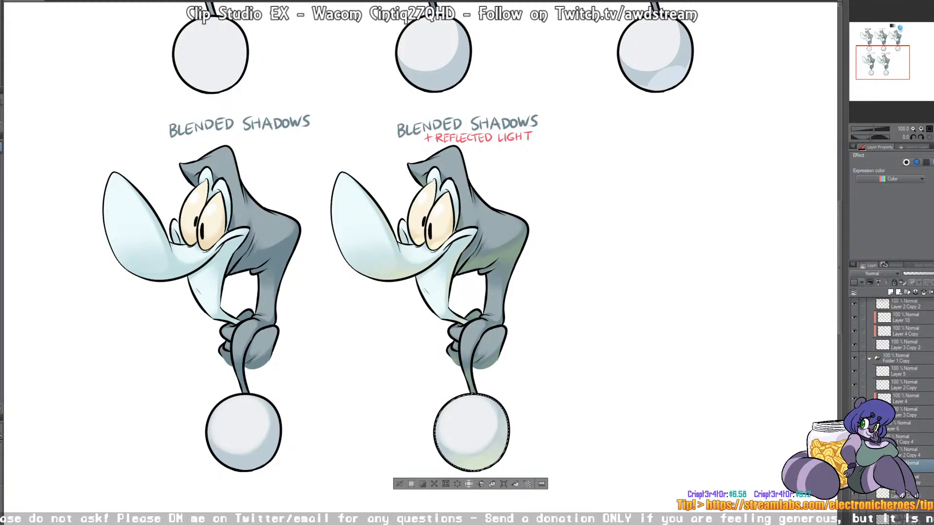
{"action": "key", "text": "ctrl+d"}
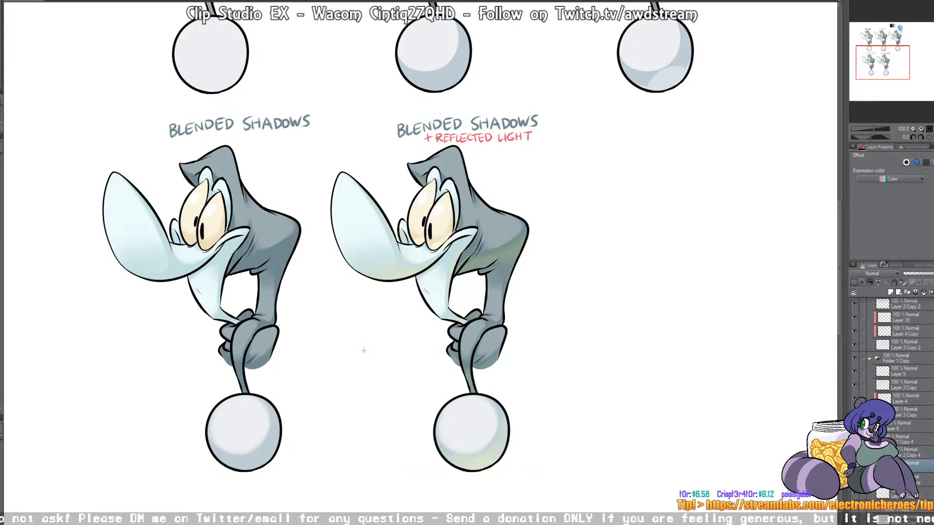
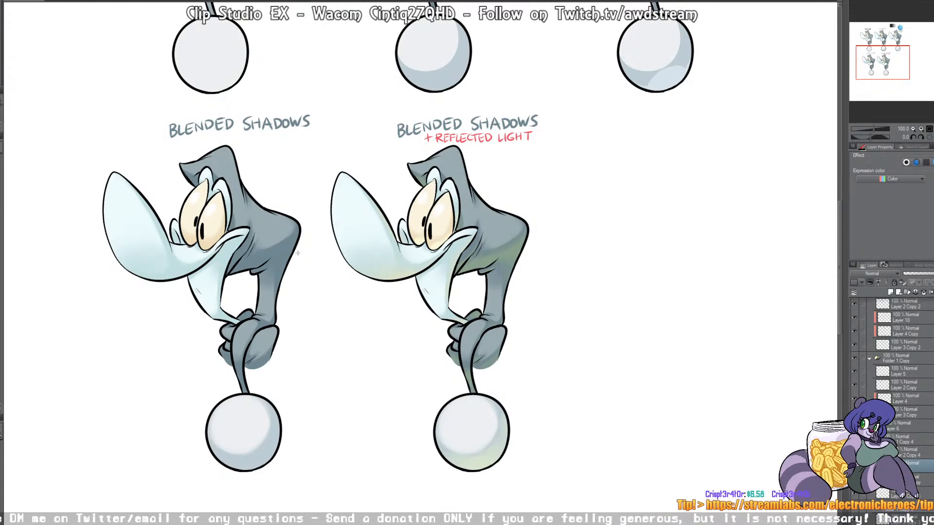
Step: Examine how the cel-shade example is built by toggling the visibility of its line art, base color and shading layers
{"action": "left_click_drag", "start_coordinate": [891, 58], "coordinate": [900, 36]}
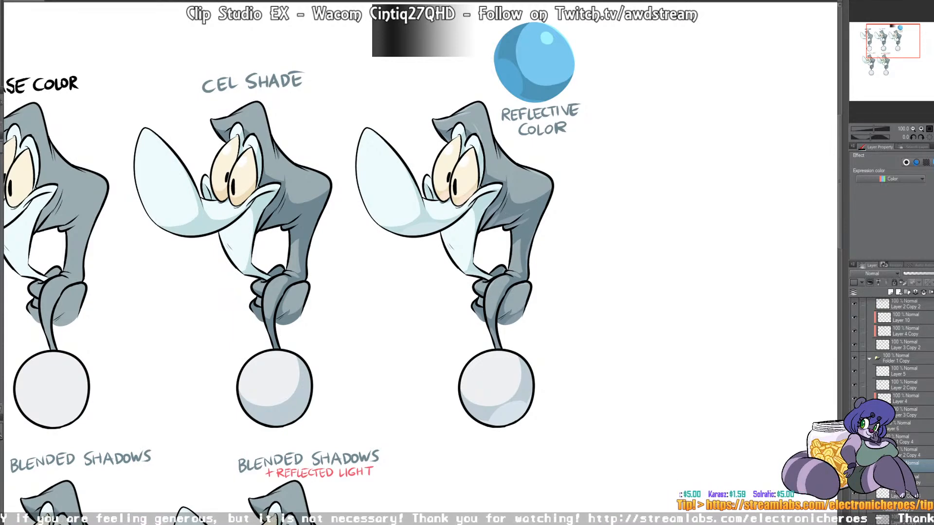
{"action": "left_click", "coordinate": [854, 385]}
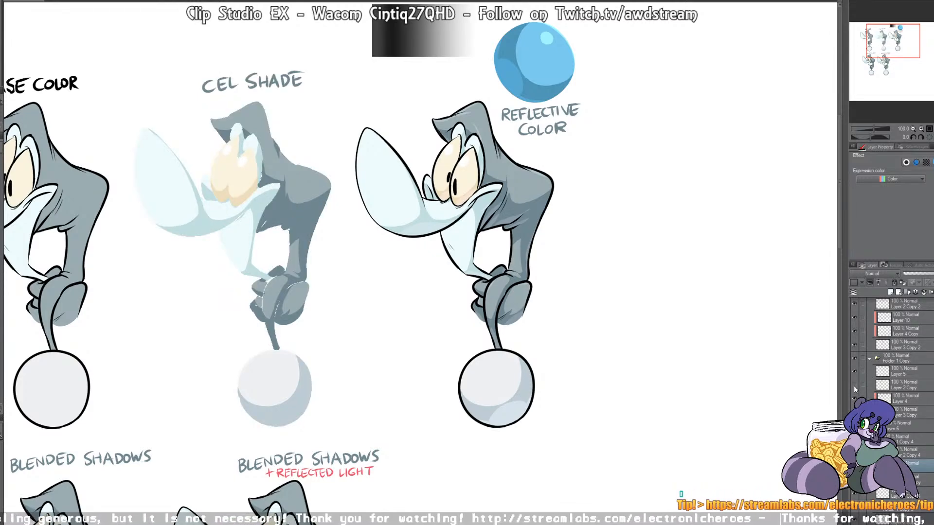
{"action": "left_click", "coordinate": [854, 386]}
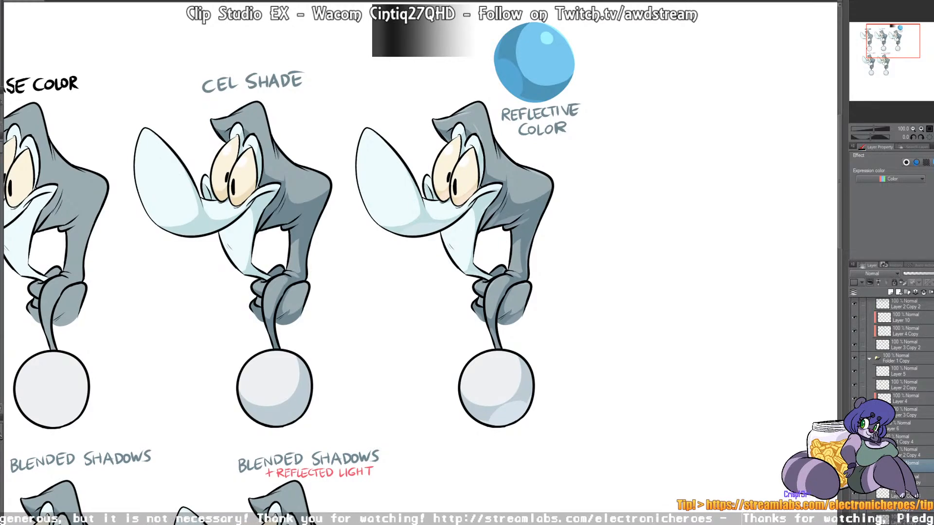
{"action": "left_click", "coordinate": [854, 413]}
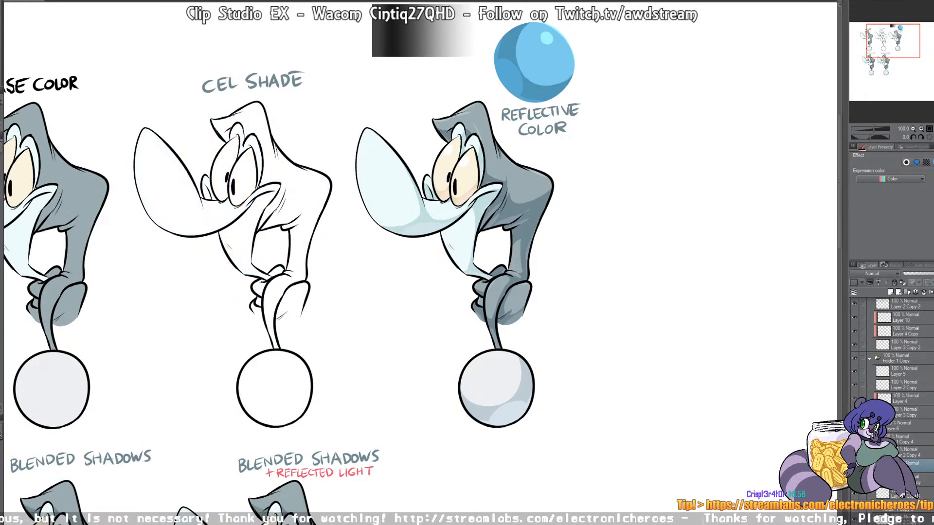
{"action": "left_click", "coordinate": [854, 413]}
{"action": "left_click", "coordinate": [854, 412]}
{"action": "left_click", "coordinate": [854, 413]}
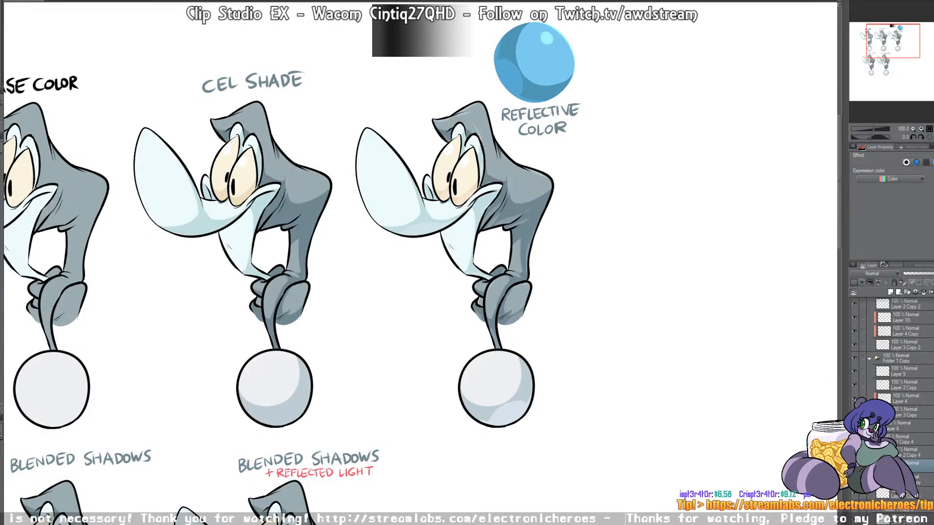
{"action": "left_click", "coordinate": [855, 399]}
{"action": "left_click", "coordinate": [854, 399]}
{"action": "left_click", "coordinate": [855, 399]}
{"action": "left_click", "coordinate": [855, 398]}
{"action": "left_click", "coordinate": [855, 399]}
{"action": "left_click", "coordinate": [855, 399]}
{"action": "left_click", "coordinate": [855, 399]}
{"action": "left_click", "coordinate": [855, 399]}
{"action": "left_click", "coordinate": [855, 399]}
{"action": "left_click", "coordinate": [855, 399]}
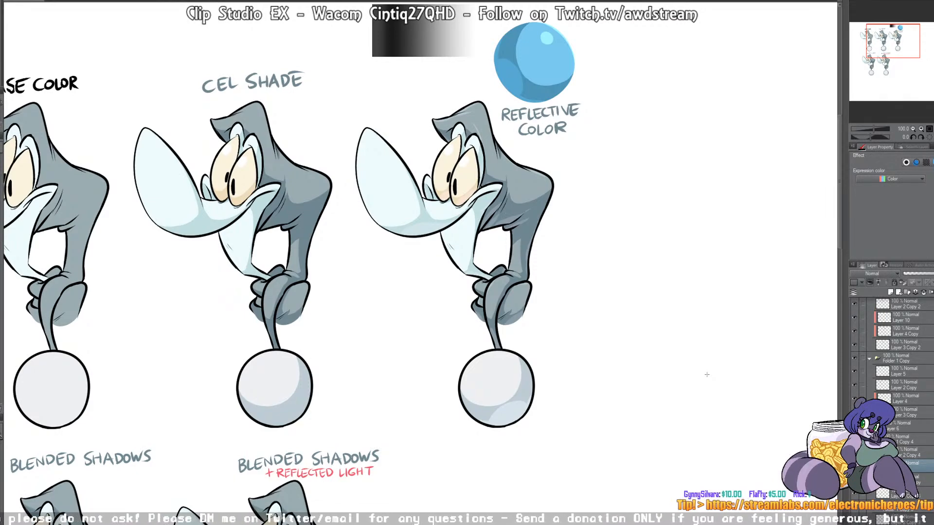
Step: Duplicate the folder of the blended-shadows character with reflected light and place the copy beside it, completing the lower row
{"action": "left_click_drag", "start_coordinate": [900, 42], "coordinate": [894, 50]}
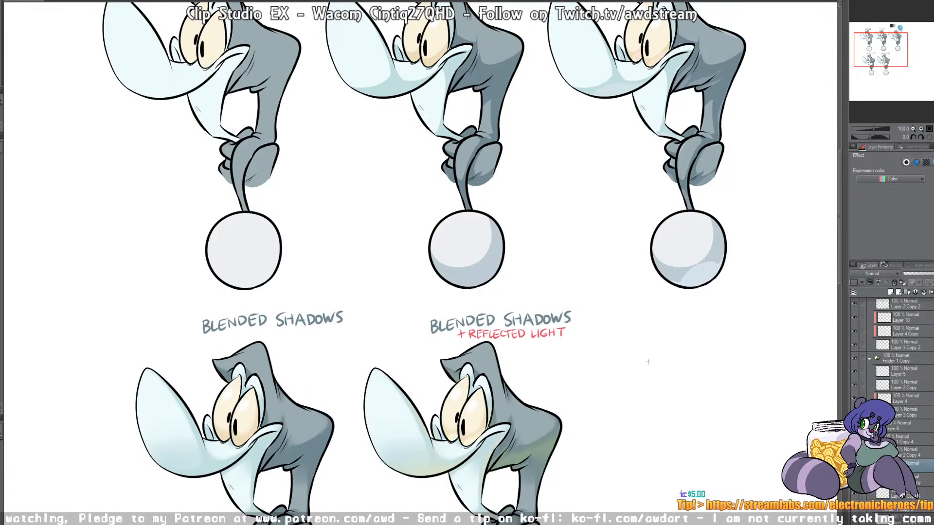
{"action": "left_click_drag", "start_coordinate": [883, 52], "coordinate": [893, 65]}
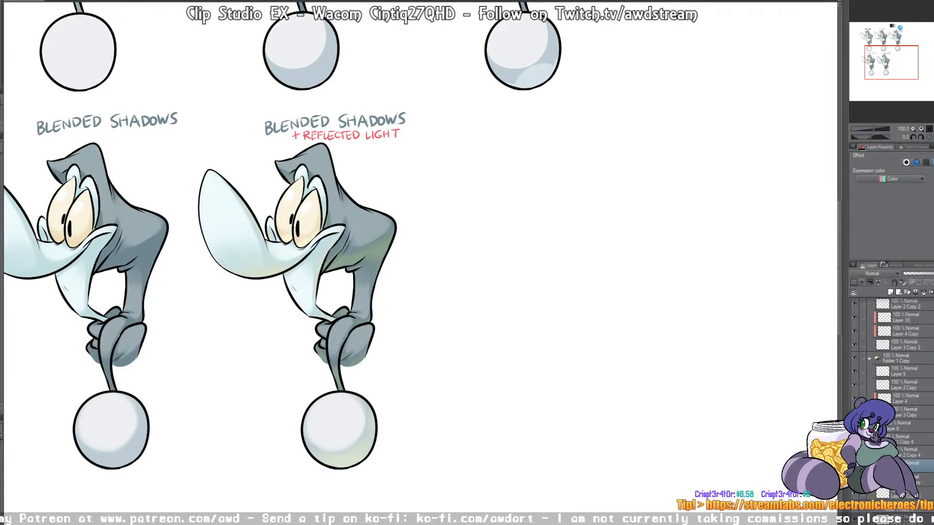
{"action": "scroll", "coordinate": [904, 496], "scroll_direction": "down", "scroll_amount": 3}
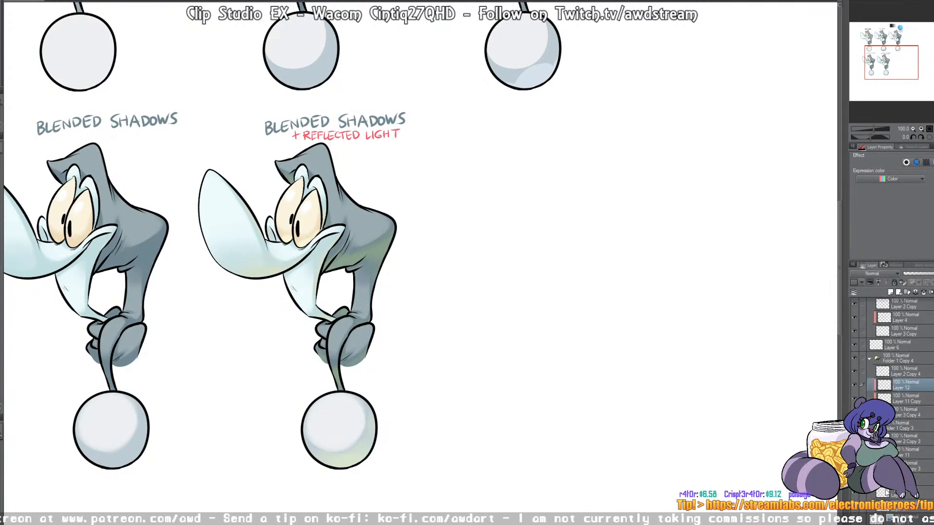
{"action": "left_click", "coordinate": [854, 426]}
{"action": "left_click", "coordinate": [854, 425]}
{"action": "left_click", "coordinate": [854, 480]}
{"action": "left_click", "coordinate": [855, 480]}
{"action": "left_click", "coordinate": [855, 358]}
{"action": "left_click", "coordinate": [856, 357]}
{"action": "left_click", "coordinate": [895, 361]}
{"action": "key", "text": "ctrl+v"}
{"action": "left_click_drag", "start_coordinate": [358, 203], "coordinate": [579, 232]}
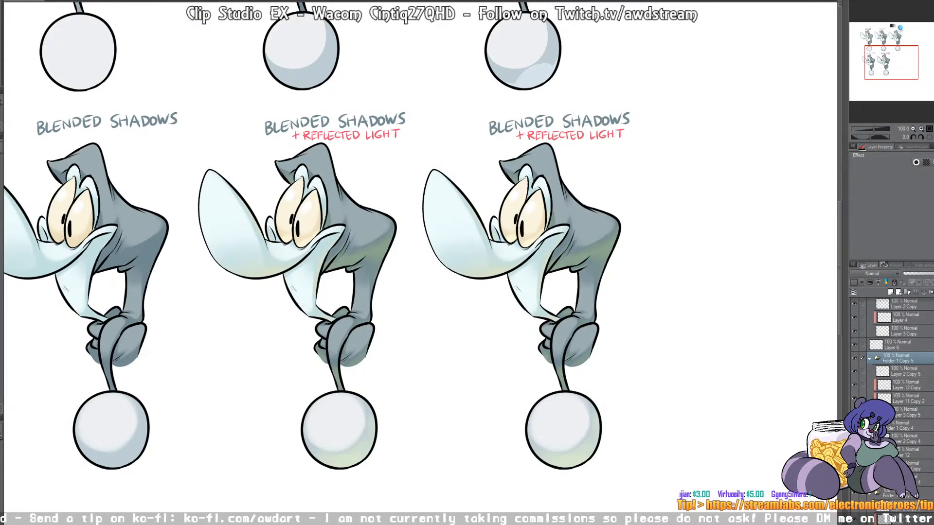
Step: Handwrite "+COLORED LINEWORK" in red under the new copy's heading on its line art layer, and check that layer's visibility
{"action": "left_click", "coordinate": [903, 371]}
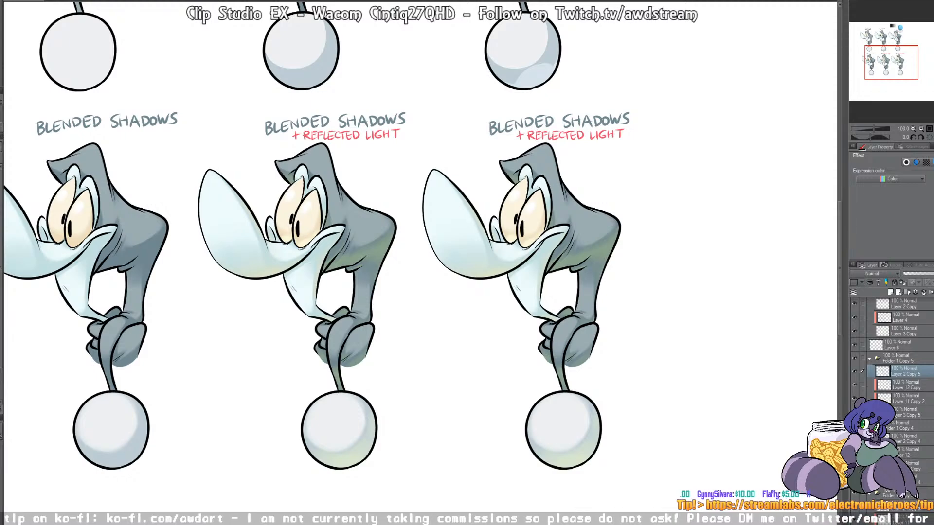
{"action": "mouse_move", "coordinate": [564, 145]}
{"action": "left_mouse_down"}
{"action": "mouse_move", "coordinate": [599, 145]}
{"action": "mouse_move", "coordinate": [611, 150]}
{"action": "mouse_move", "coordinate": [601, 158]}
{"action": "mouse_move", "coordinate": [635, 152]}
{"action": "left_mouse_up"}
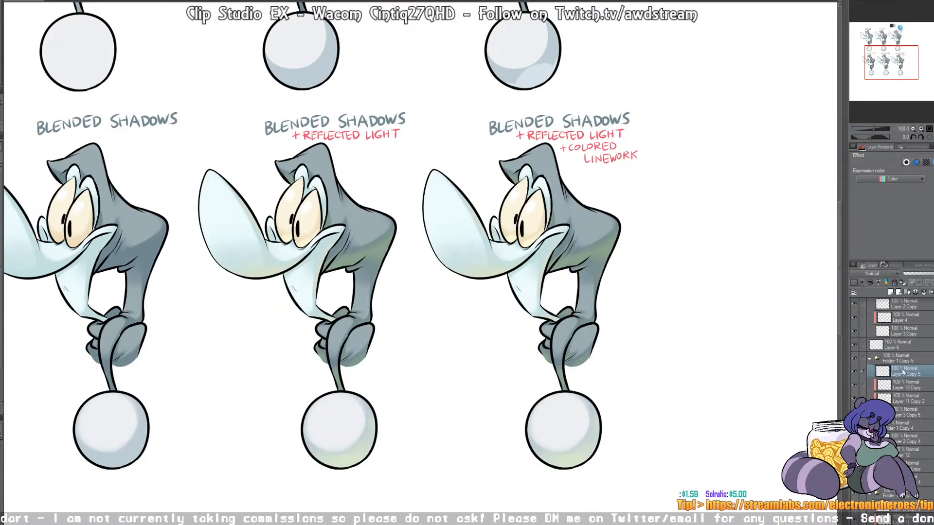
{"action": "left_click", "coordinate": [855, 371]}
{"action": "left_click", "coordinate": [854, 372]}
{"action": "left_click", "coordinate": [855, 371]}
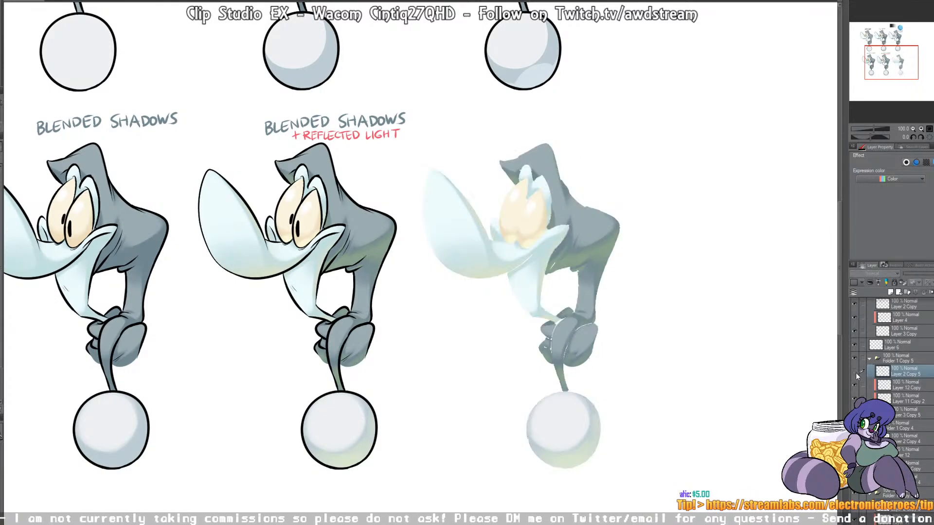
{"action": "left_click", "coordinate": [855, 373]}
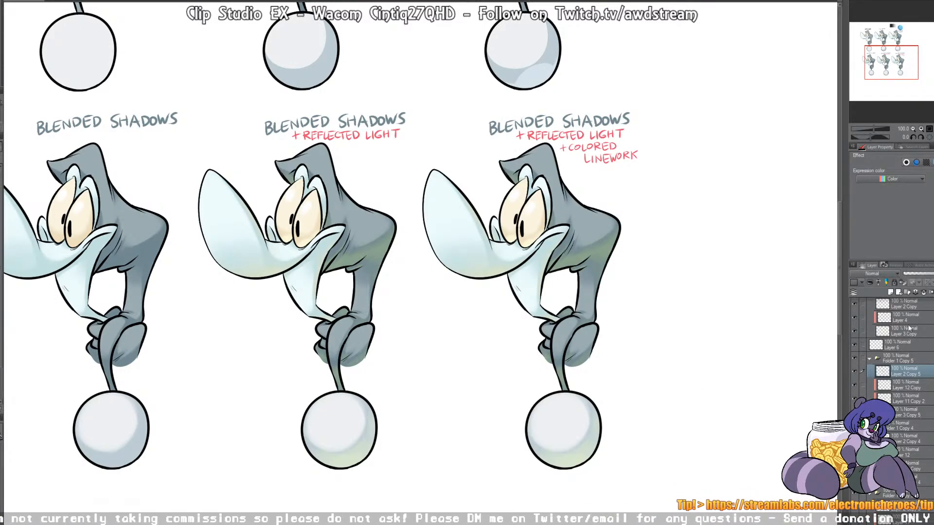
Step: Add a new layer clipped to the copy's line art and paint the back, shoulder and head outlines slate gray
{"action": "left_click", "coordinate": [893, 291]}
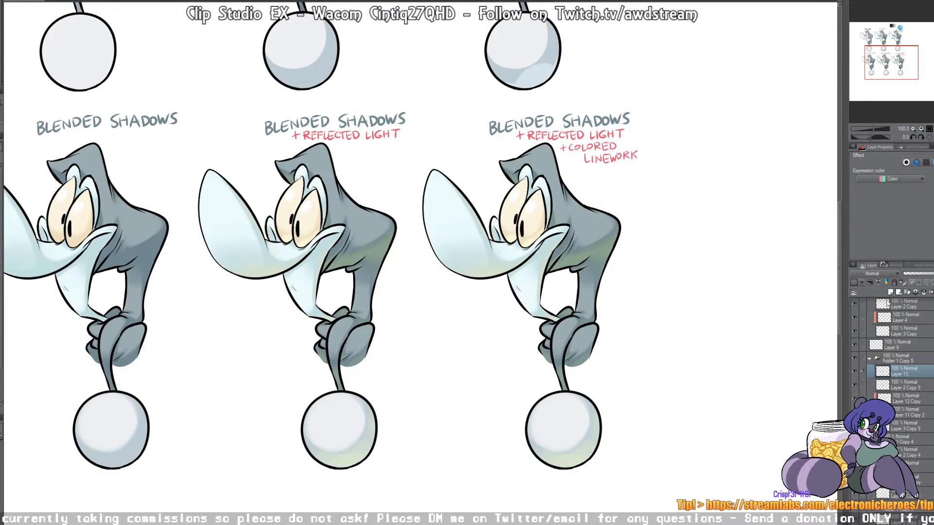
{"action": "left_click", "coordinate": [871, 282]}
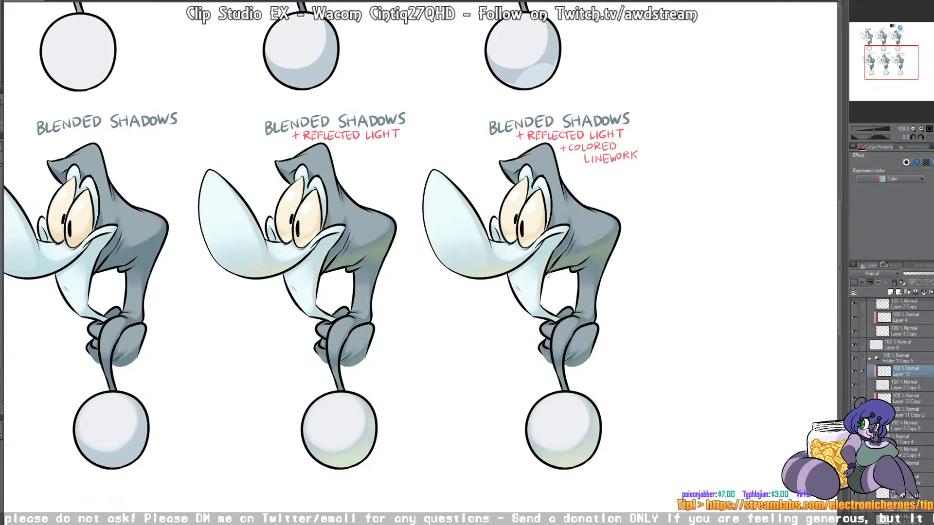
{"action": "mouse_move", "coordinate": [562, 255]}
{"action": "left_mouse_down"}
{"action": "mouse_move", "coordinate": [573, 237]}
{"action": "mouse_move", "coordinate": [554, 278]}
{"action": "mouse_move", "coordinate": [587, 241]}
{"action": "mouse_move", "coordinate": [579, 267]}
{"action": "mouse_move", "coordinate": [556, 271]}
{"action": "mouse_move", "coordinate": [579, 265]}
{"action": "mouse_move", "coordinate": [580, 296]}
{"action": "left_mouse_up"}
{"action": "left_click_drag", "start_coordinate": [619, 223], "coordinate": [608, 264]}
{"action": "left_click_drag", "start_coordinate": [577, 199], "coordinate": [620, 223]}
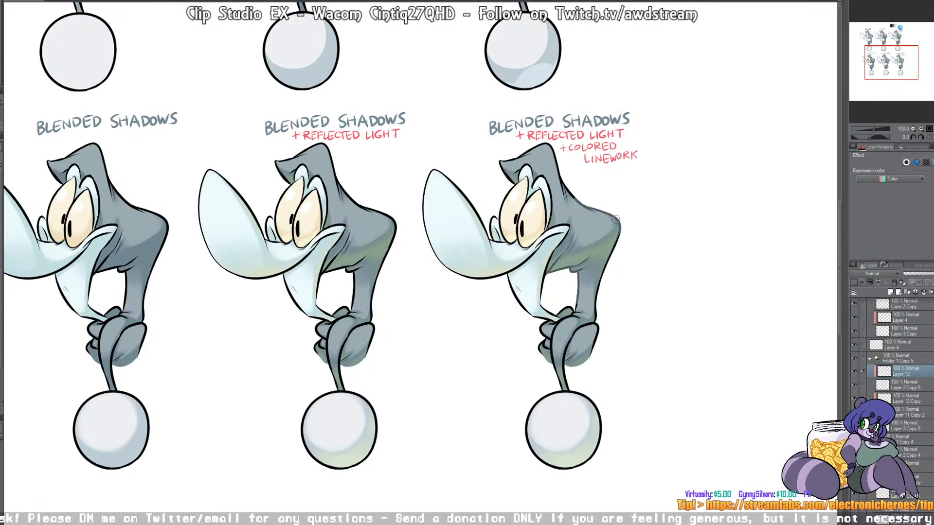
{"action": "left_click_drag", "start_coordinate": [578, 198], "coordinate": [560, 177]}
{"action": "mouse_move", "coordinate": [563, 189]}
{"action": "left_mouse_down"}
{"action": "mouse_move", "coordinate": [568, 203]}
{"action": "mouse_move", "coordinate": [558, 171]}
{"action": "left_mouse_up"}
{"action": "mouse_move", "coordinate": [501, 163]}
{"action": "left_mouse_down"}
{"action": "mouse_move", "coordinate": [505, 174]}
{"action": "mouse_move", "coordinate": [547, 146]}
{"action": "mouse_move", "coordinate": [556, 167]}
{"action": "mouse_move", "coordinate": [512, 181]}
{"action": "left_mouse_up"}
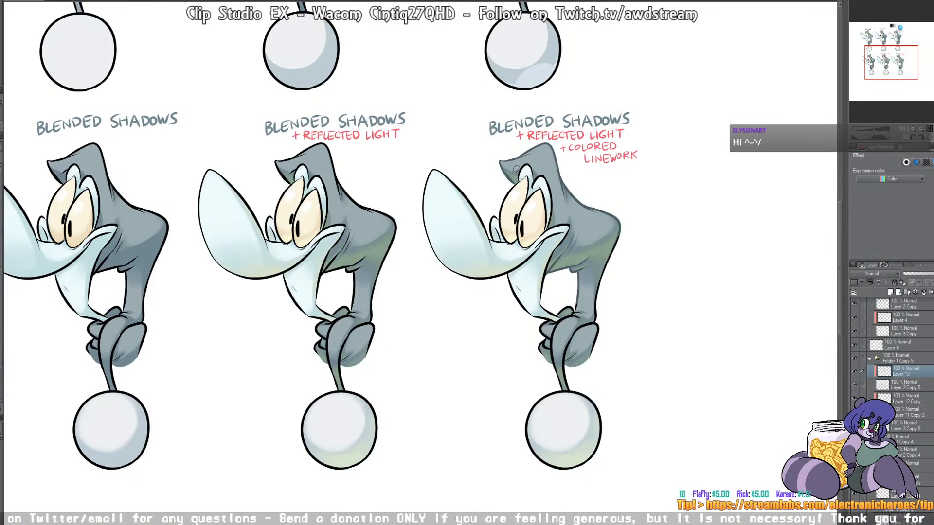
Step: Recolor the outlines of the copy's arm, hands and hanging cord slate gray on the clipped layer
{"action": "mouse_move", "coordinate": [579, 300]}
{"action": "left_mouse_down"}
{"action": "mouse_move", "coordinate": [575, 314]}
{"action": "mouse_move", "coordinate": [561, 313]}
{"action": "mouse_move", "coordinate": [569, 319]}
{"action": "left_mouse_up"}
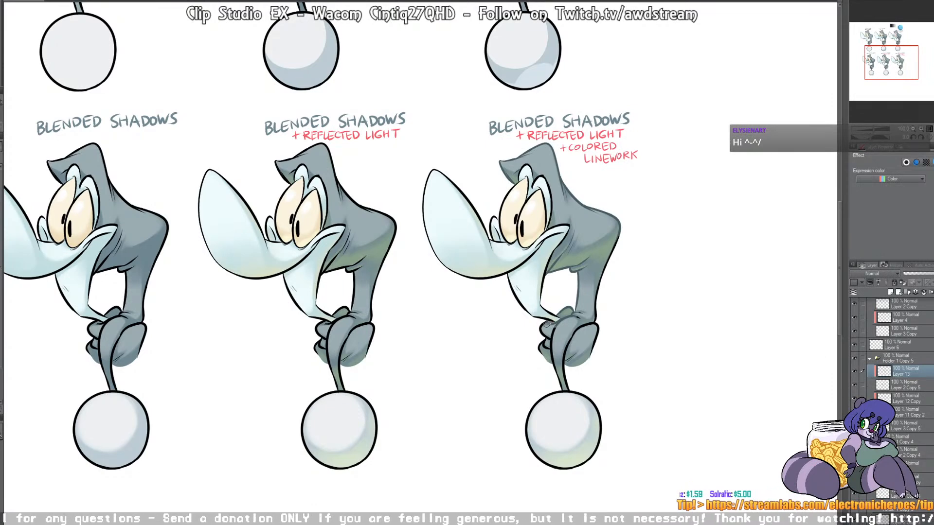
{"action": "mouse_move", "coordinate": [546, 325]}
{"action": "left_mouse_down"}
{"action": "mouse_move", "coordinate": [541, 350]}
{"action": "mouse_move", "coordinate": [564, 336]}
{"action": "mouse_move", "coordinate": [562, 355]}
{"action": "left_mouse_up"}
{"action": "left_click_drag", "start_coordinate": [606, 325], "coordinate": [589, 359]}
{"action": "mouse_move", "coordinate": [598, 323]}
{"action": "left_mouse_down"}
{"action": "mouse_move", "coordinate": [597, 289]}
{"action": "mouse_move", "coordinate": [622, 225]}
{"action": "left_mouse_up"}
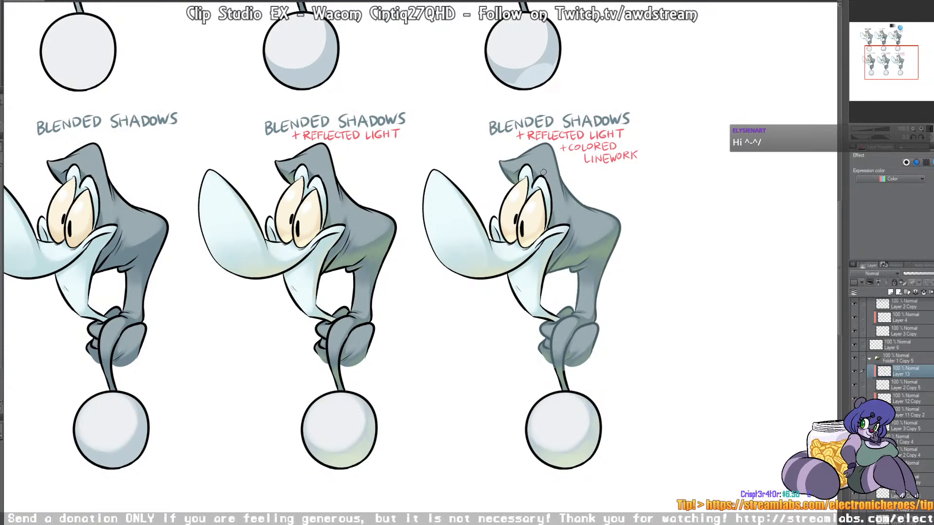
{"action": "left_click_drag", "start_coordinate": [557, 371], "coordinate": [571, 386]}
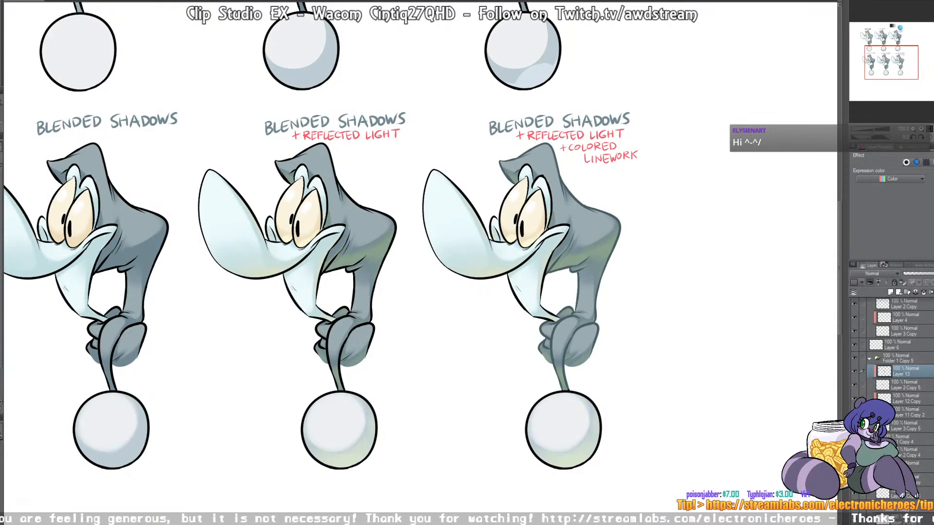
Step: Recolor the copy's eye outlines soft reddish brown and its snout and mouth outlines muted blue-gray
{"action": "mouse_move", "coordinate": [511, 193]}
{"action": "left_mouse_down"}
{"action": "mouse_move", "coordinate": [500, 216]}
{"action": "mouse_move", "coordinate": [507, 239]}
{"action": "left_mouse_up"}
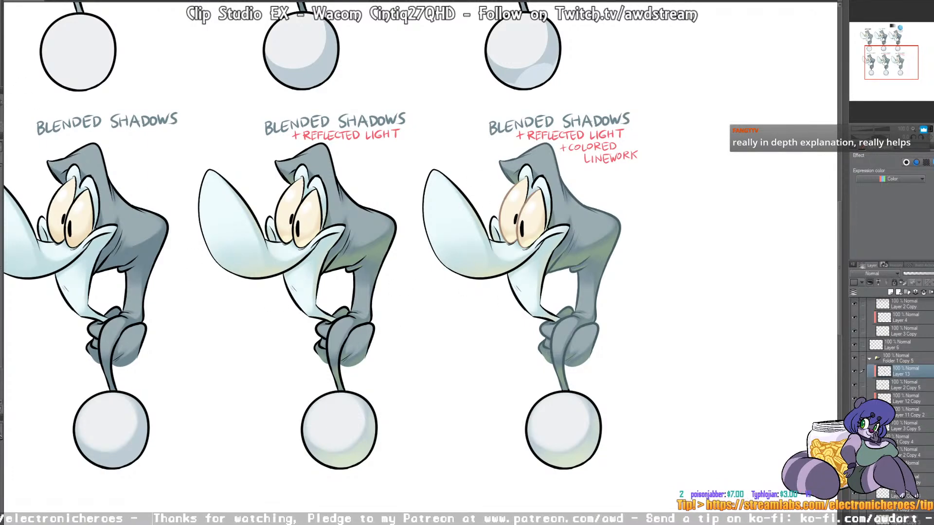
{"action": "mouse_move", "coordinate": [428, 170]}
{"action": "left_mouse_down"}
{"action": "mouse_move", "coordinate": [472, 206]}
{"action": "mouse_move", "coordinate": [490, 250]}
{"action": "mouse_move", "coordinate": [491, 212]}
{"action": "mouse_move", "coordinate": [514, 238]}
{"action": "left_mouse_up"}
{"action": "mouse_move", "coordinate": [426, 228]}
{"action": "left_mouse_down"}
{"action": "mouse_move", "coordinate": [442, 272]}
{"action": "mouse_move", "coordinate": [458, 281]}
{"action": "mouse_move", "coordinate": [526, 262]}
{"action": "mouse_move", "coordinate": [533, 251]}
{"action": "mouse_move", "coordinate": [522, 253]}
{"action": "mouse_move", "coordinate": [554, 229]}
{"action": "mouse_move", "coordinate": [546, 226]}
{"action": "mouse_move", "coordinate": [565, 224]}
{"action": "mouse_move", "coordinate": [540, 247]}
{"action": "left_mouse_up"}
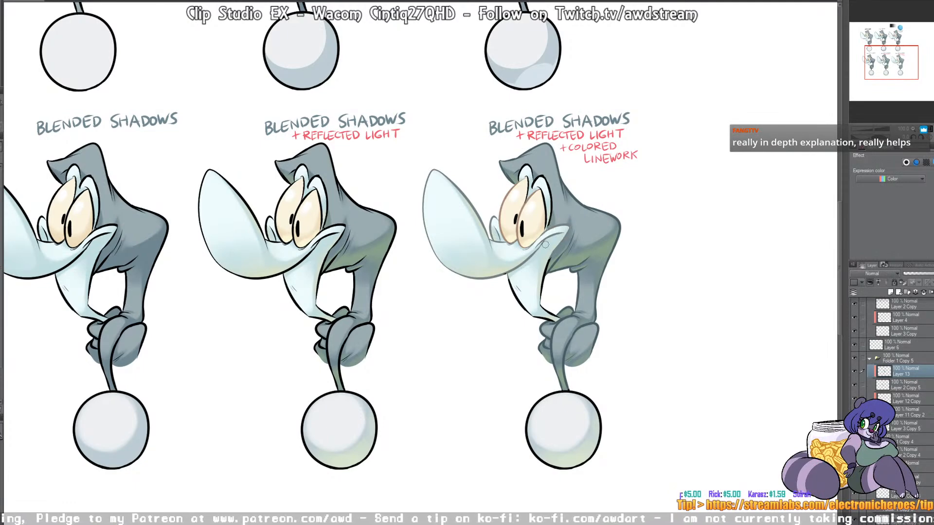
Step: Tint the remaining lines around the copy's eyelids and recolor its ball outline medium gray
{"action": "mouse_move", "coordinate": [521, 176]}
{"action": "left_mouse_down"}
{"action": "mouse_move", "coordinate": [521, 202]}
{"action": "mouse_move", "coordinate": [524, 166]}
{"action": "left_mouse_up"}
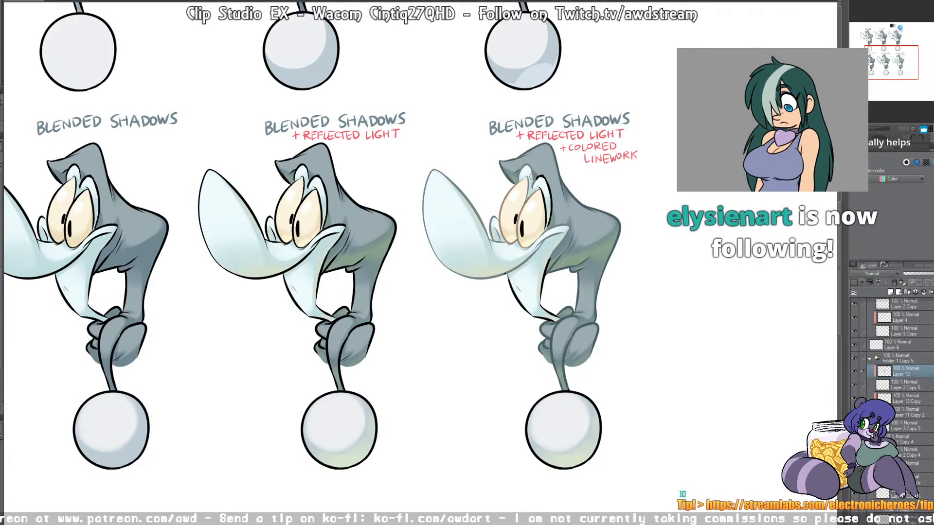
{"action": "mouse_move", "coordinate": [534, 187]}
{"action": "left_mouse_down"}
{"action": "mouse_move", "coordinate": [540, 177]}
{"action": "mouse_move", "coordinate": [549, 192]}
{"action": "mouse_move", "coordinate": [545, 229]}
{"action": "left_mouse_up"}
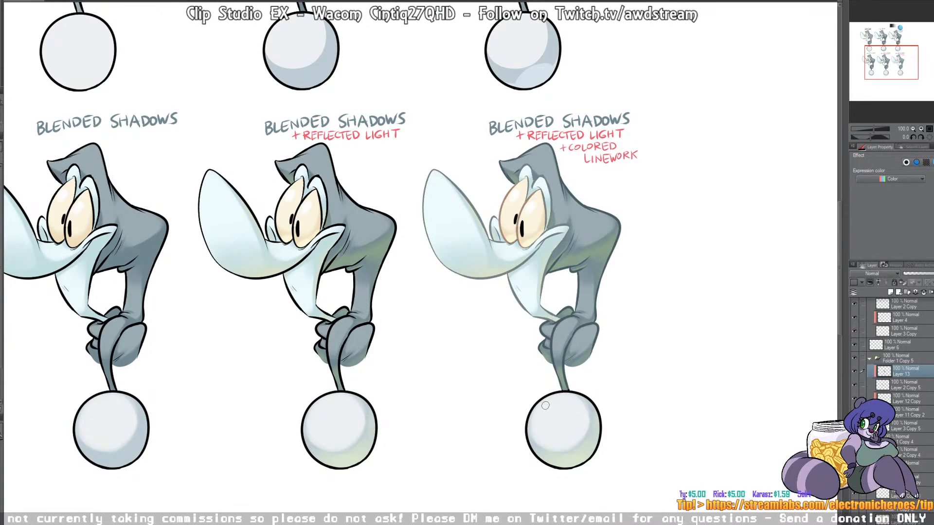
{"action": "mouse_move", "coordinate": [533, 406]}
{"action": "left_mouse_down"}
{"action": "mouse_move", "coordinate": [564, 397]}
{"action": "mouse_move", "coordinate": [597, 414]}
{"action": "mouse_move", "coordinate": [596, 450]}
{"action": "mouse_move", "coordinate": [554, 465]}
{"action": "left_mouse_up"}
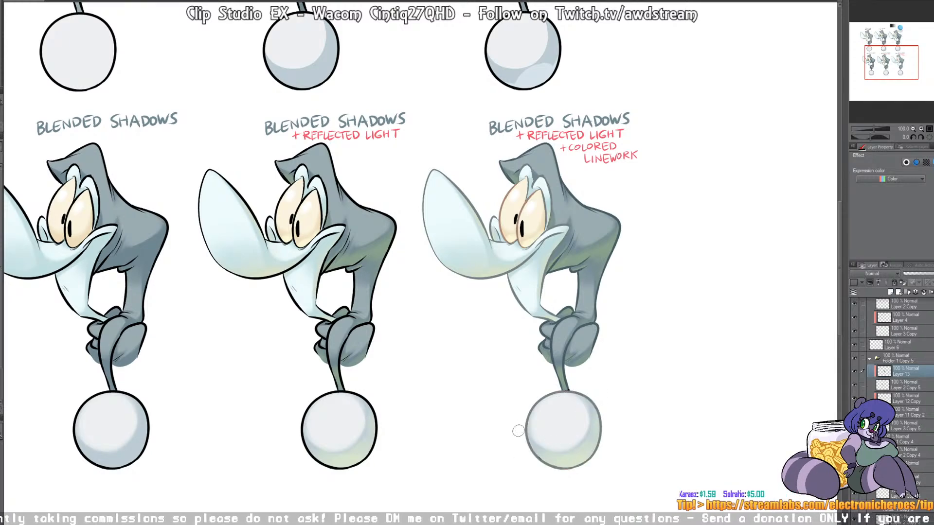
{"action": "mouse_move", "coordinate": [564, 372]}
{"action": "left_mouse_down"}
{"action": "mouse_move", "coordinate": [577, 392]}
{"action": "mouse_move", "coordinate": [561, 394]}
{"action": "left_mouse_up"}
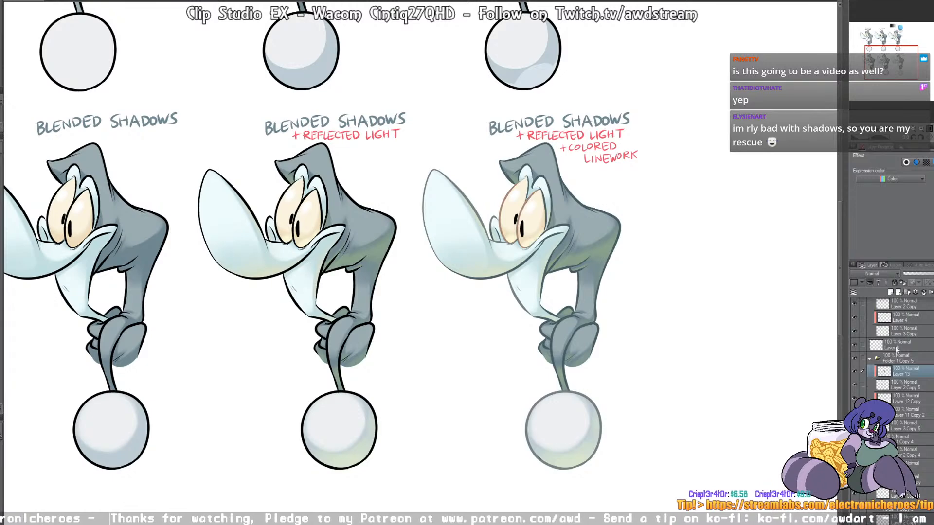
Step: Sign the artwork in black beside the last ball on the copy's line art layer, and view the whole sheet
{"action": "left_click", "coordinate": [900, 385]}
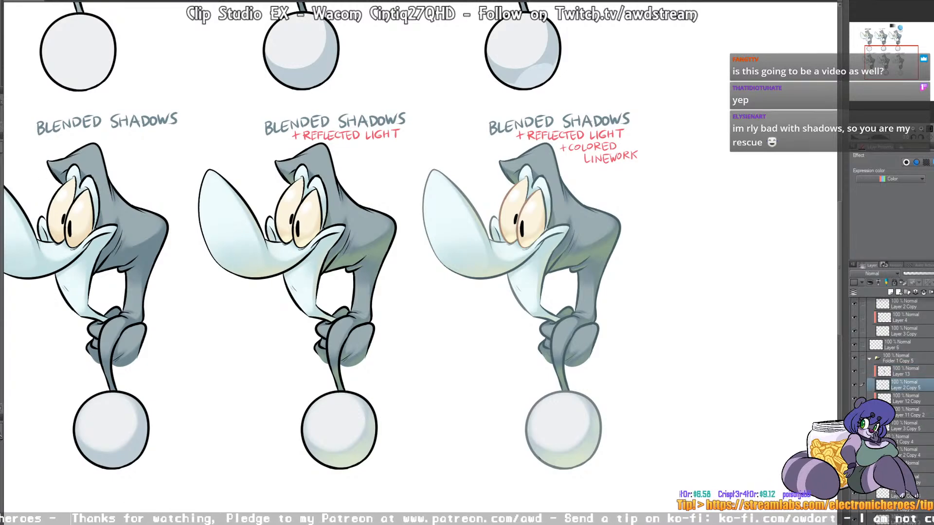
{"action": "mouse_move", "coordinate": [504, 397]}
{"action": "left_mouse_down"}
{"action": "mouse_move", "coordinate": [512, 377]}
{"action": "mouse_move", "coordinate": [519, 372]}
{"action": "mouse_move", "coordinate": [525, 393]}
{"action": "left_mouse_up"}
{"action": "mouse_move", "coordinate": [534, 350]}
{"action": "left_mouse_down"}
{"action": "mouse_move", "coordinate": [532, 385]}
{"action": "mouse_move", "coordinate": [543, 385]}
{"action": "left_mouse_up"}
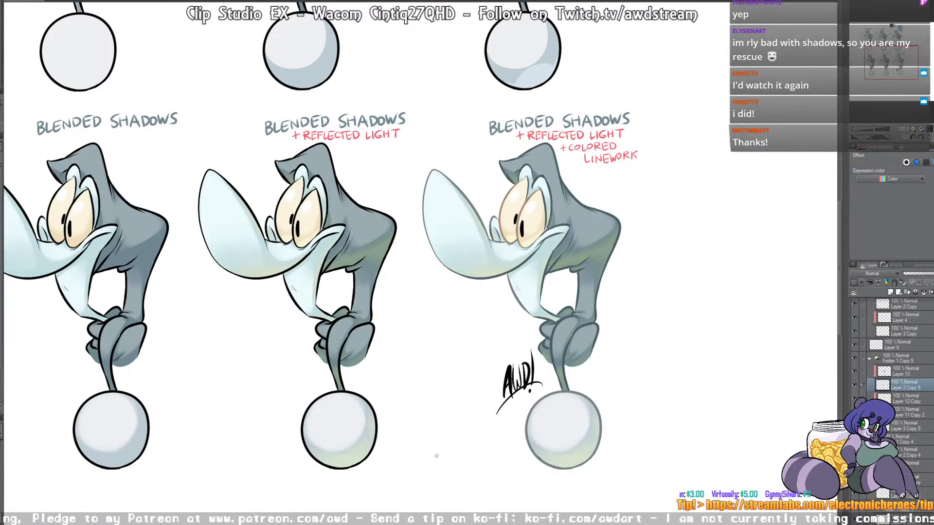
{"action": "scroll", "coordinate": [234, 271], "scroll_direction": "down", "scroll_amount": 3}
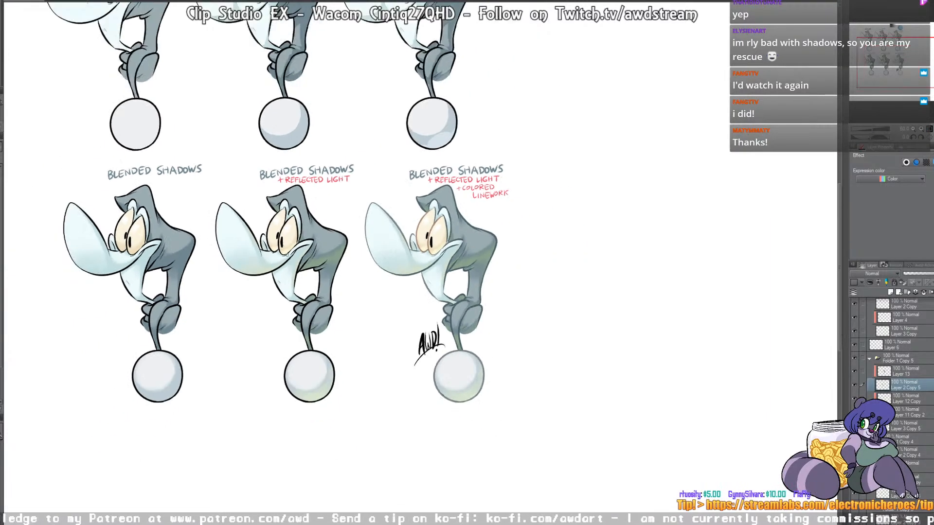
{"action": "left_click_drag", "start_coordinate": [303, 195], "coordinate": [453, 298]}
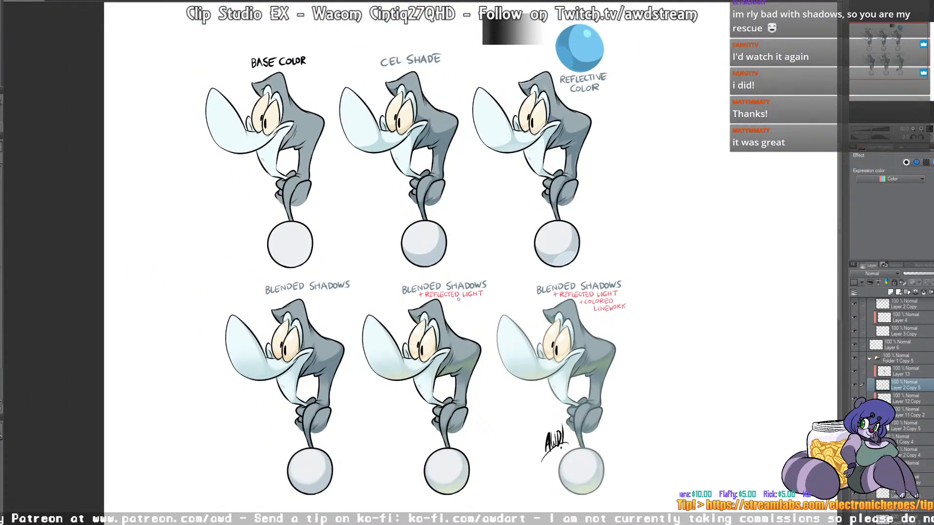